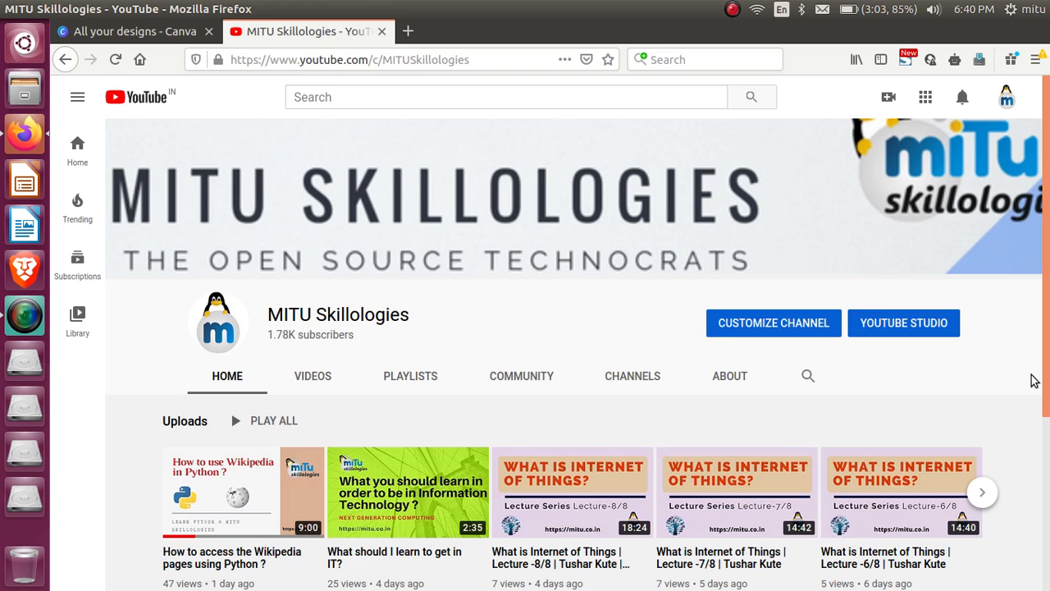
pyautogui.click(332, 59)
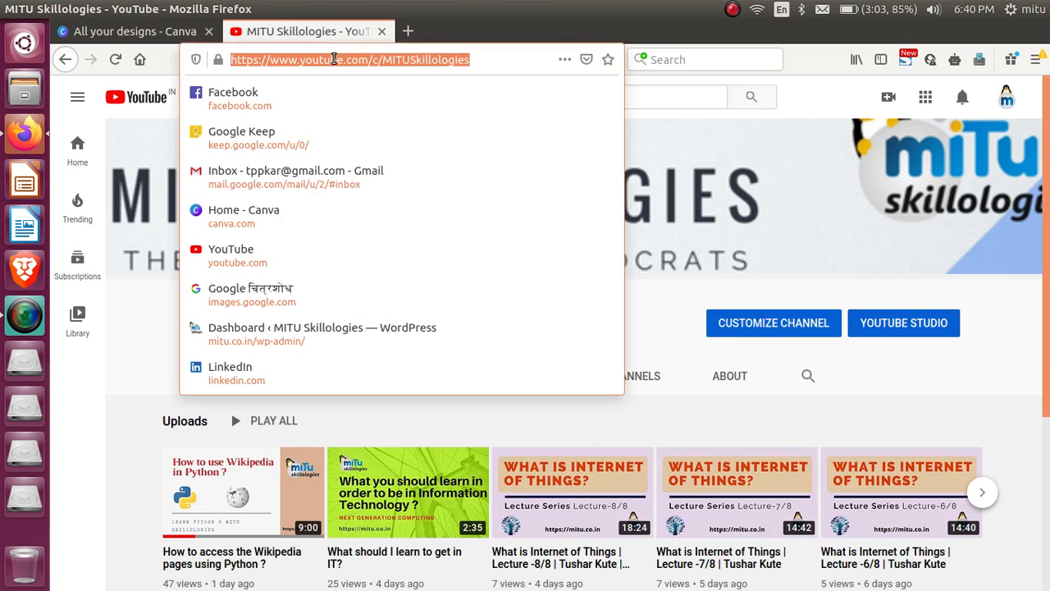
pyautogui.click(396, 55)
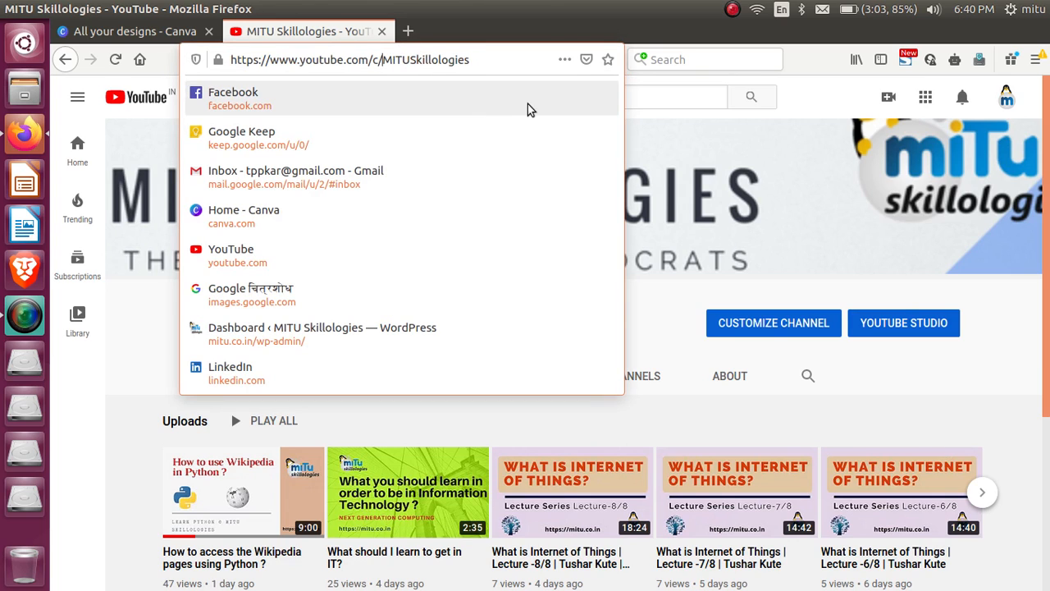
pyautogui.press('BackSpace')
pyautogui.press('BackSpace')
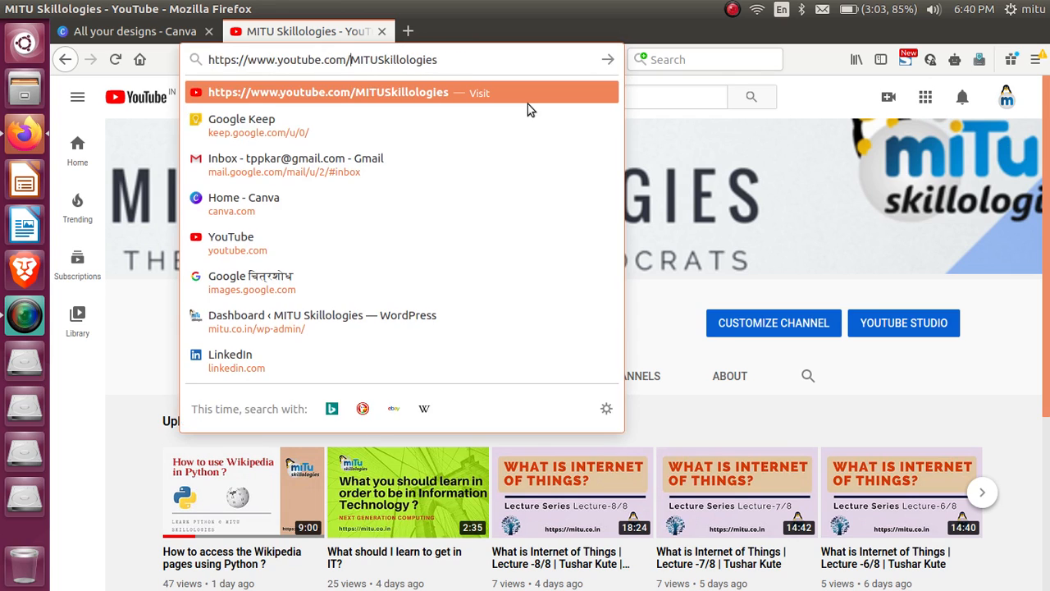
pyautogui.press('Return')
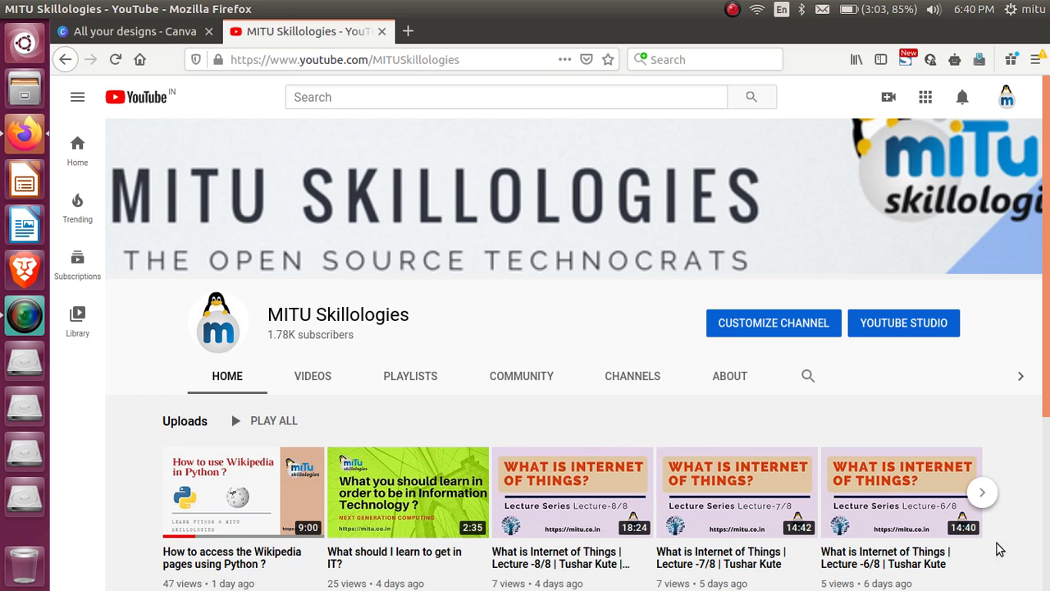
# - Open the channel's Videos page and look through all uploaded videos down to the oldest and back
pyautogui.scroll(-1, 230, 549)
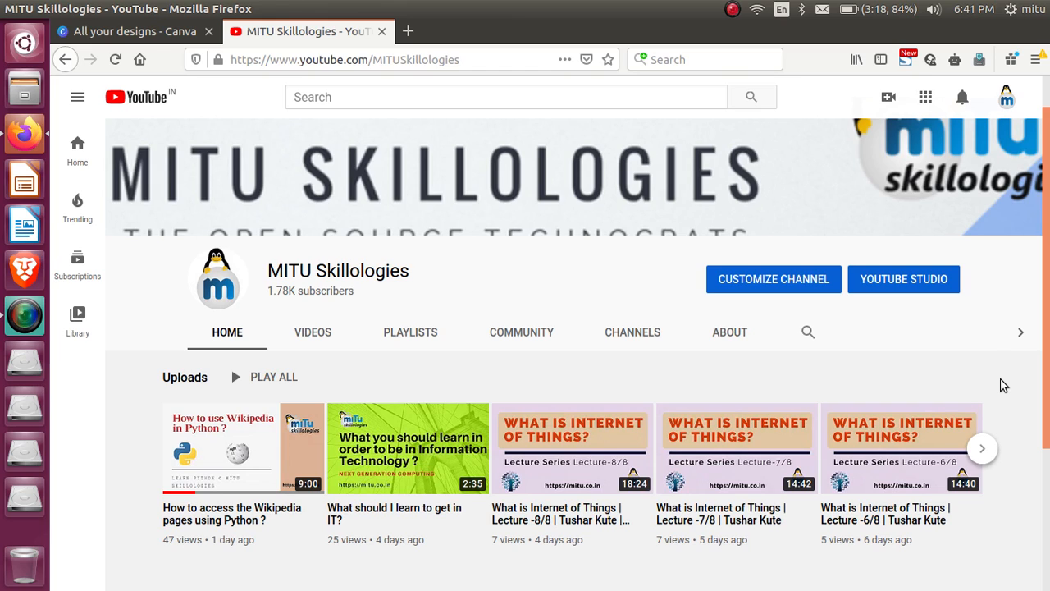
pyautogui.click(316, 336)
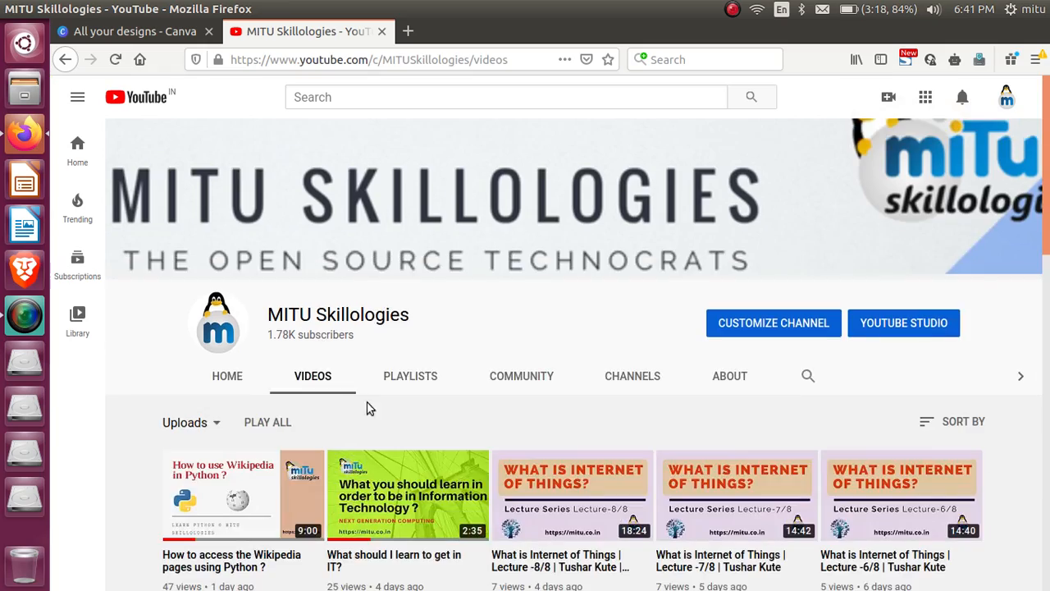
pyautogui.scroll(-10, 369, 408)
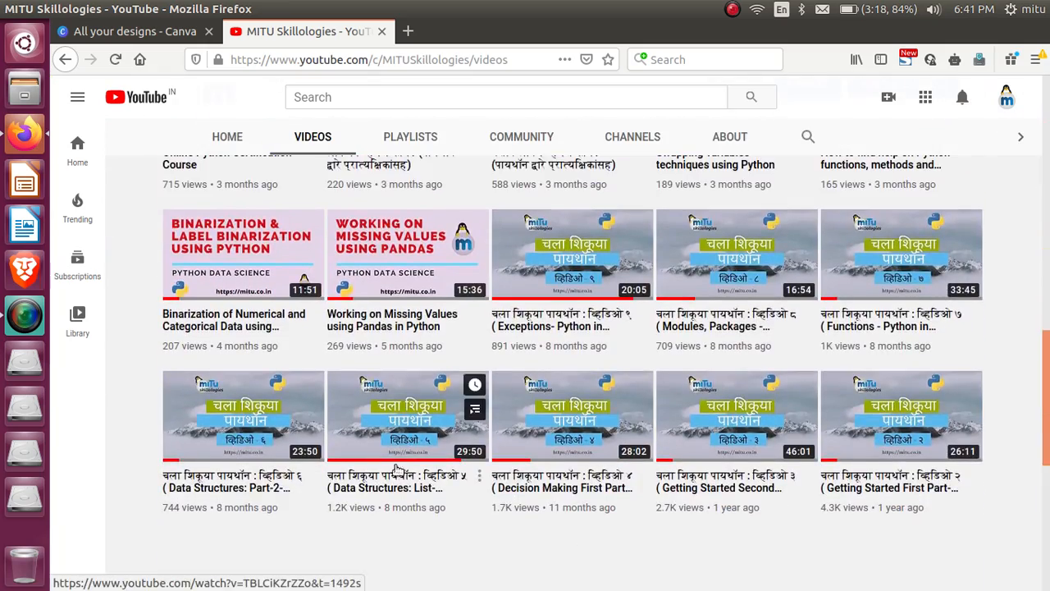
pyautogui.scroll(-8, 497, 403)
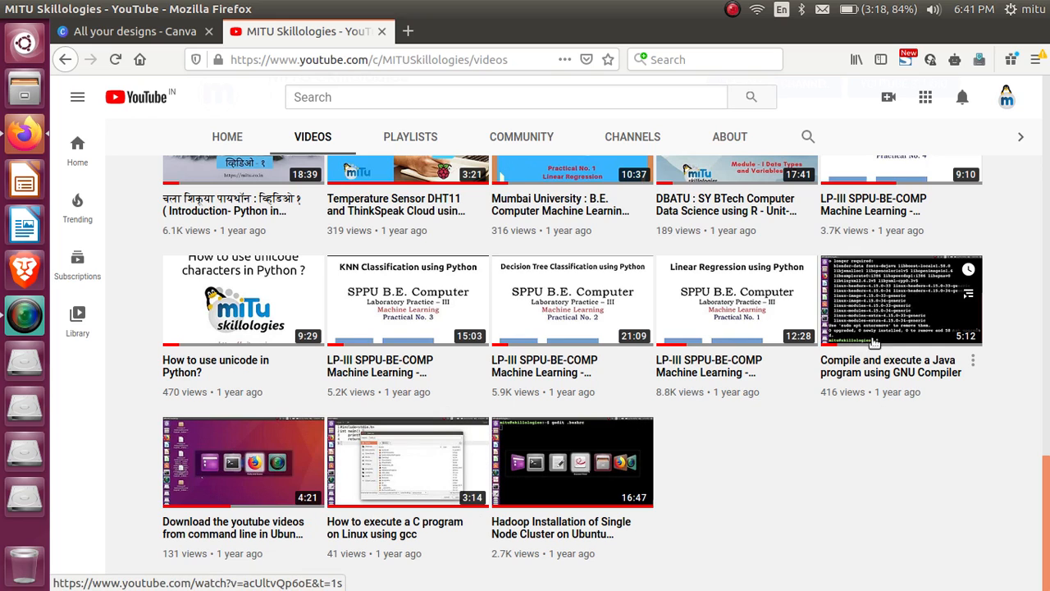
pyautogui.scroll(3, 622, 371)
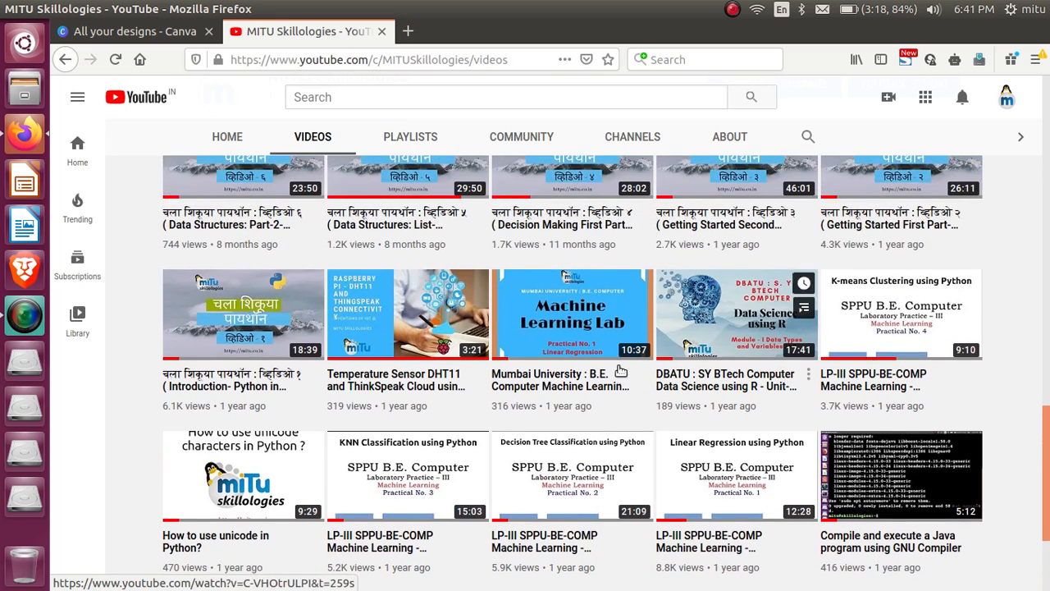
pyautogui.scroll(7, 621, 371)
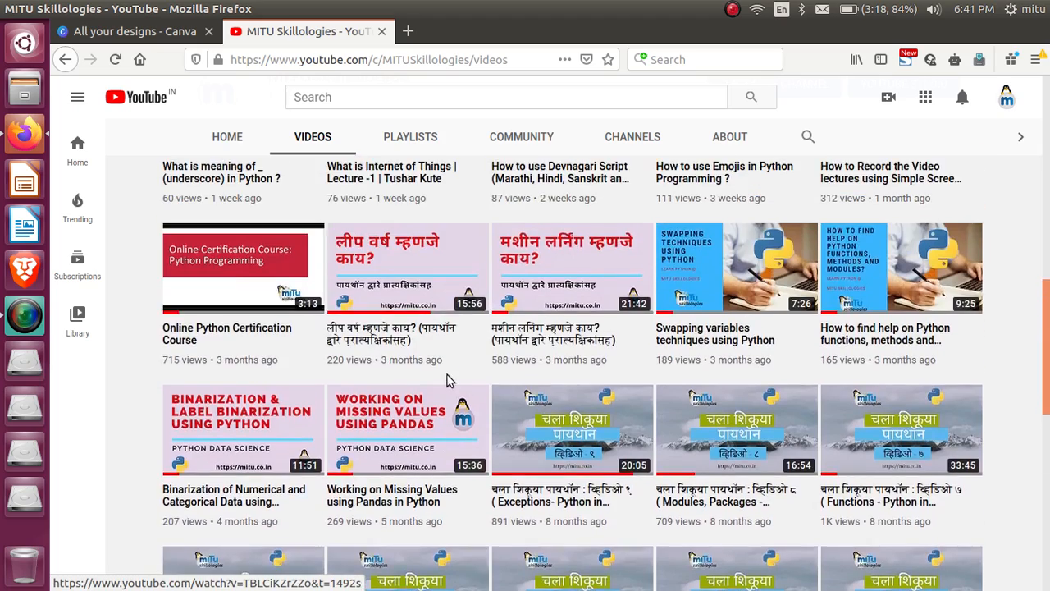
pyautogui.scroll(8, 448, 379)
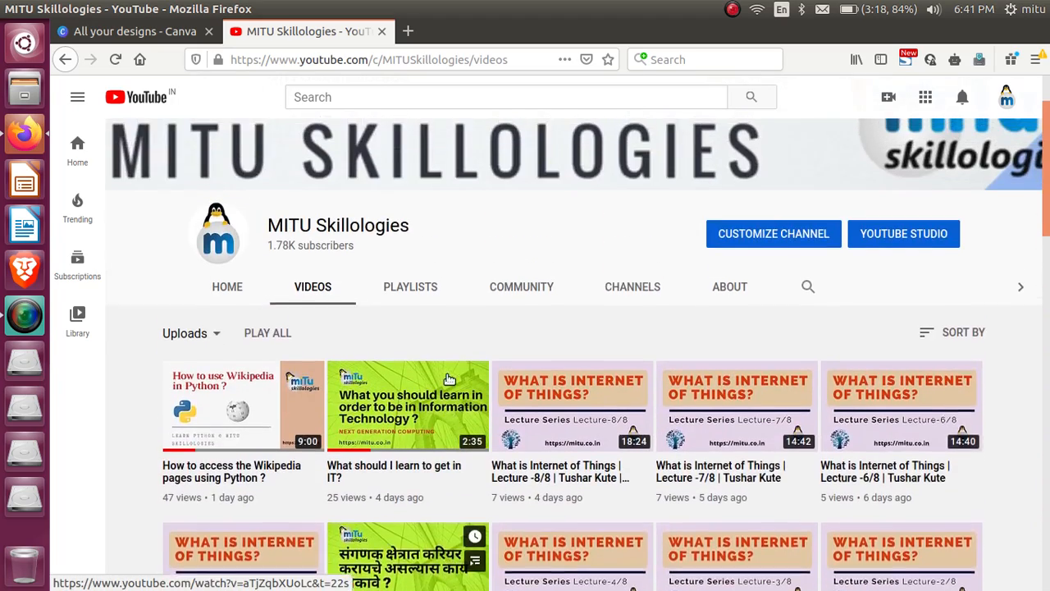
pyautogui.scroll(1, 450, 379)
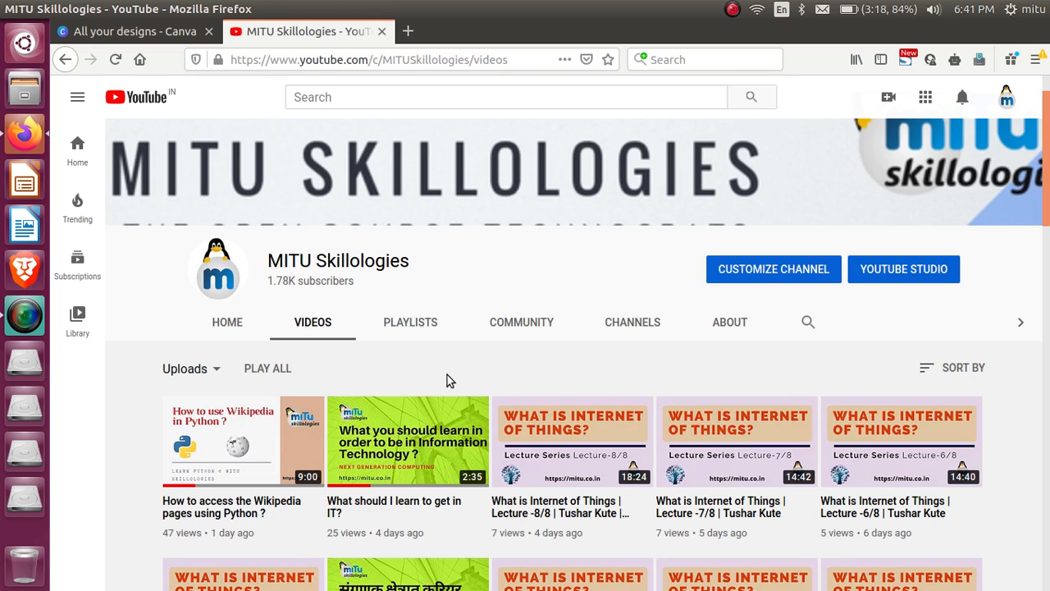
# - Revisit the channel's Home page, return to its Videos page and view the sorting options for the uploads
pyautogui.click(229, 321)
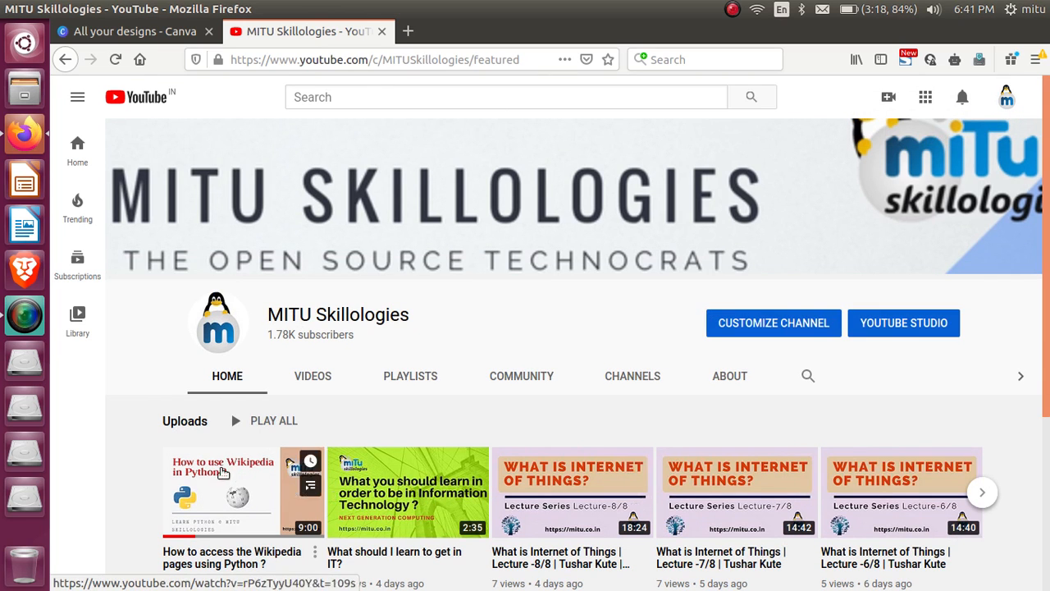
pyautogui.scroll(-2, 394, 435)
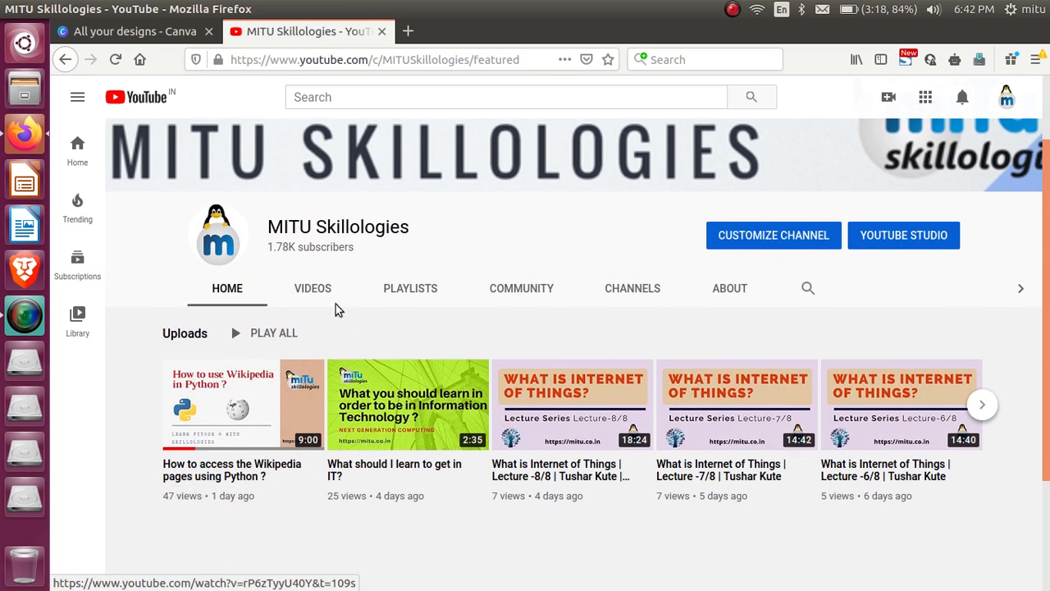
pyautogui.click(316, 289)
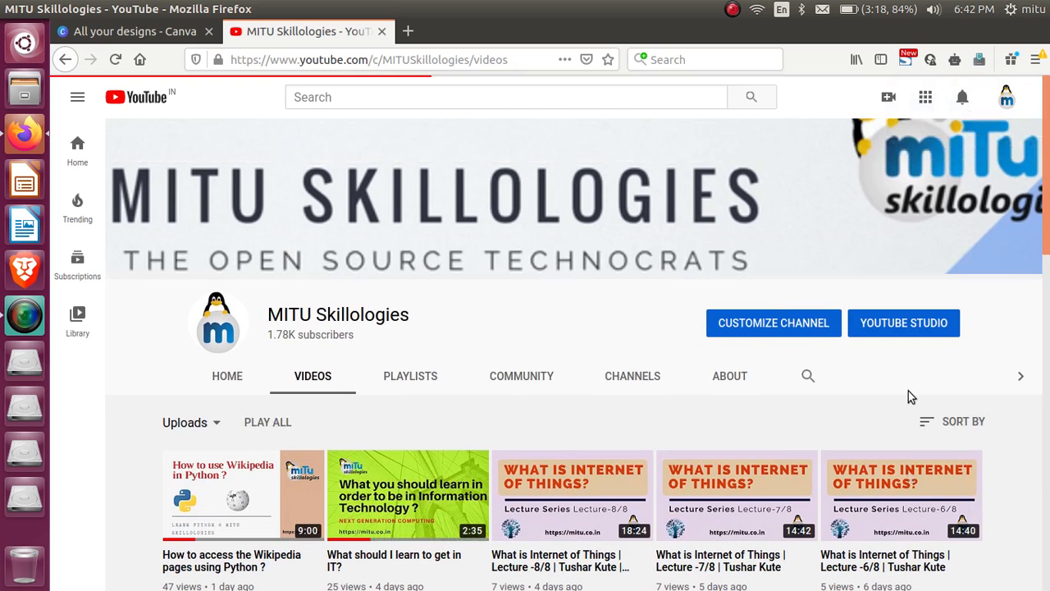
pyautogui.scroll(-3, 509, 532)
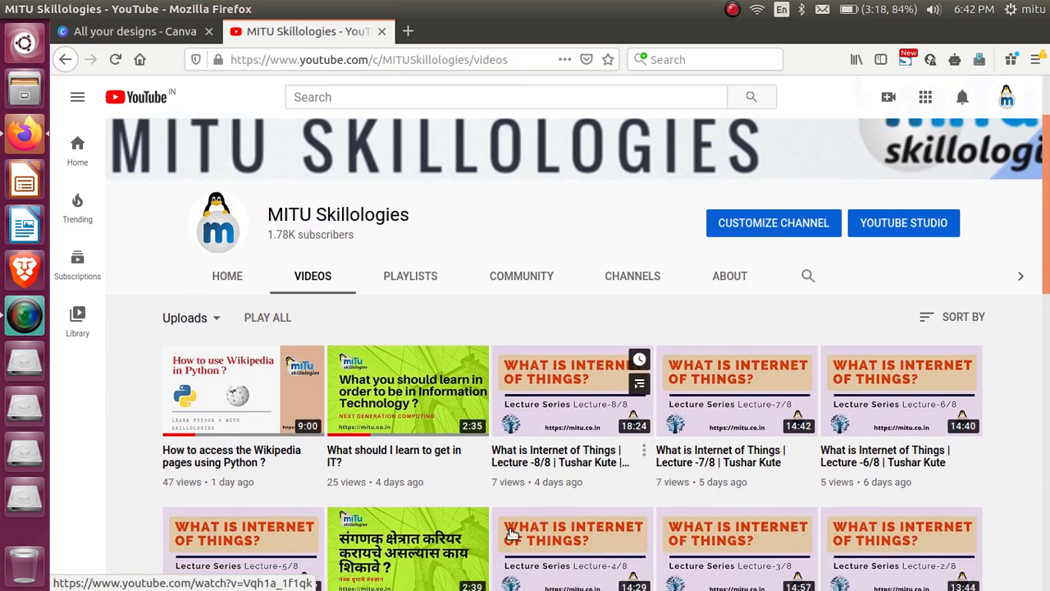
pyautogui.click(946, 292)
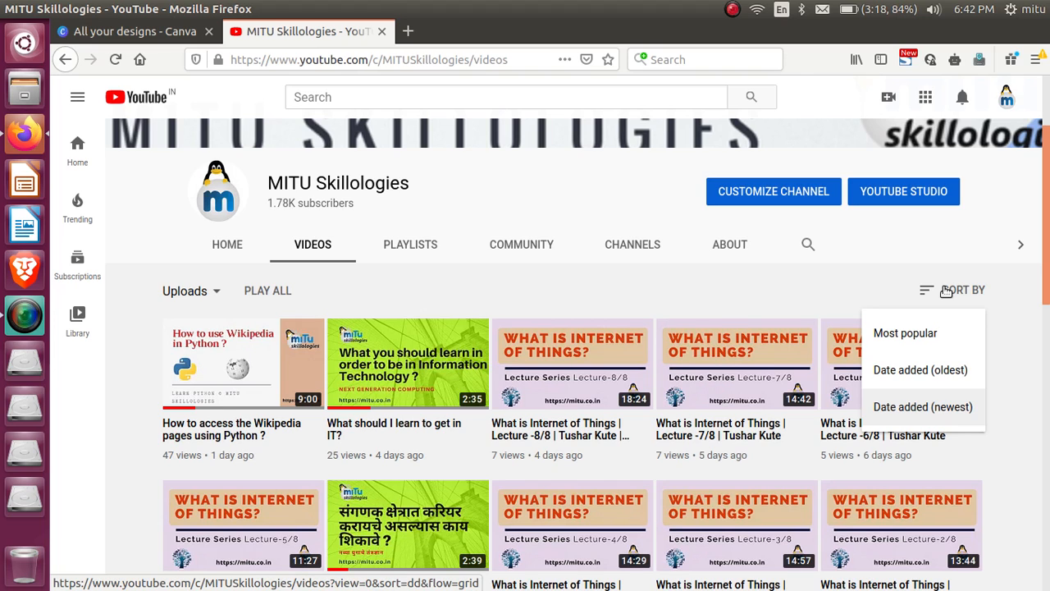
pyautogui.click(909, 235)
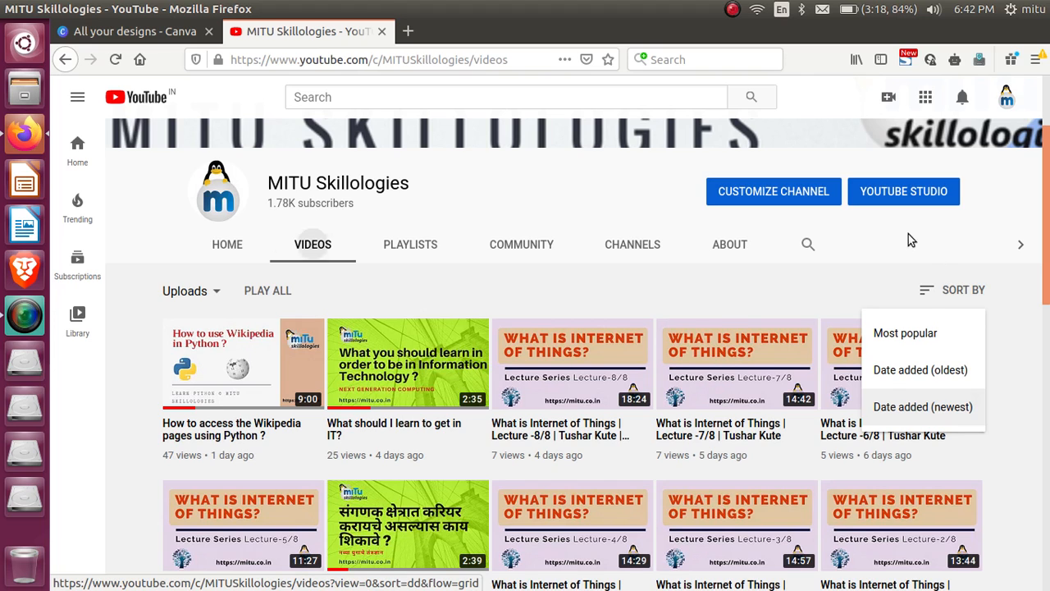
# - Open the channel's Playlists page and look through the created playlists
pyautogui.click(418, 248)
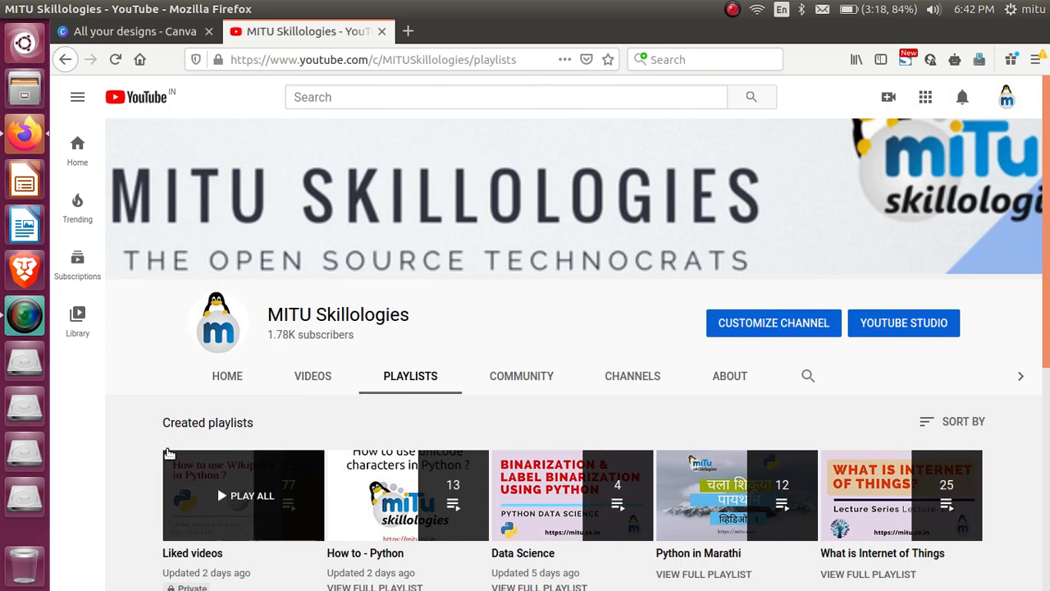
pyautogui.scroll(-3, 931, 509)
pyautogui.scroll(-5, 755, 571)
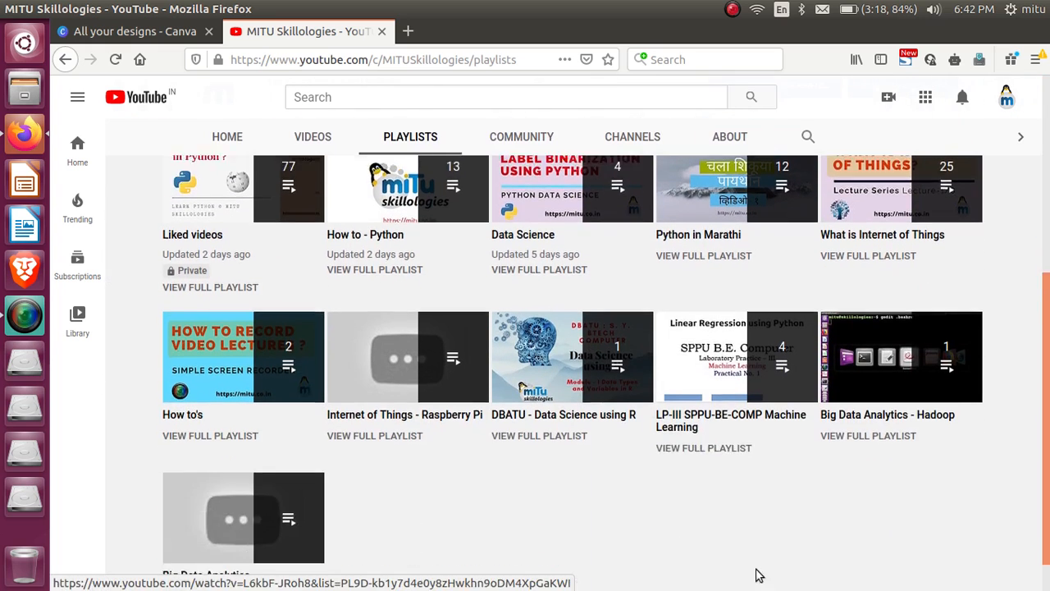
pyautogui.scroll(7, 734, 468)
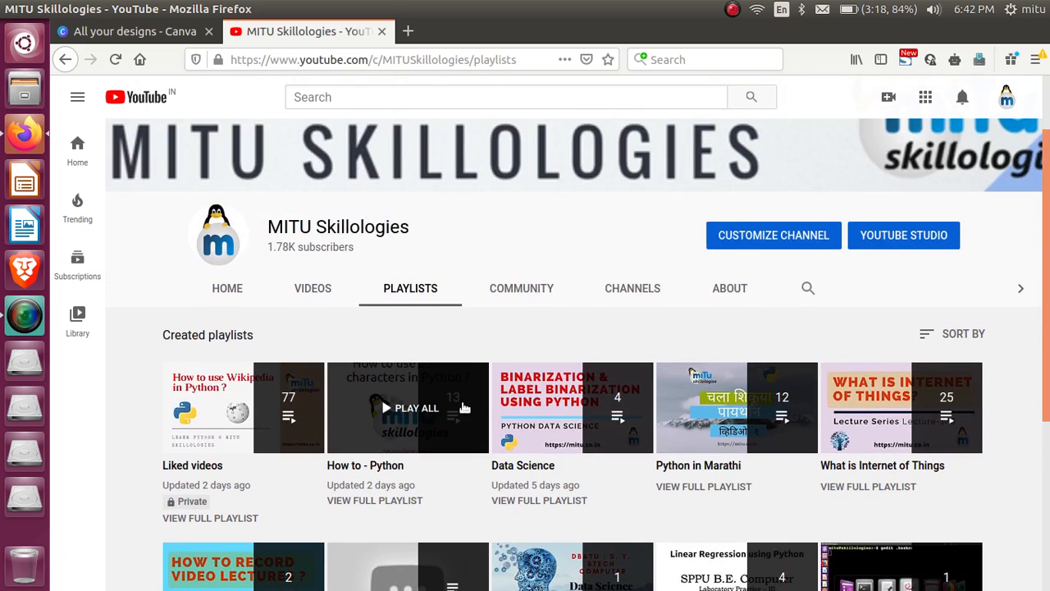
# - Look over the channel's Community posting page and its list of subscribed channels
pyautogui.click(520, 296)
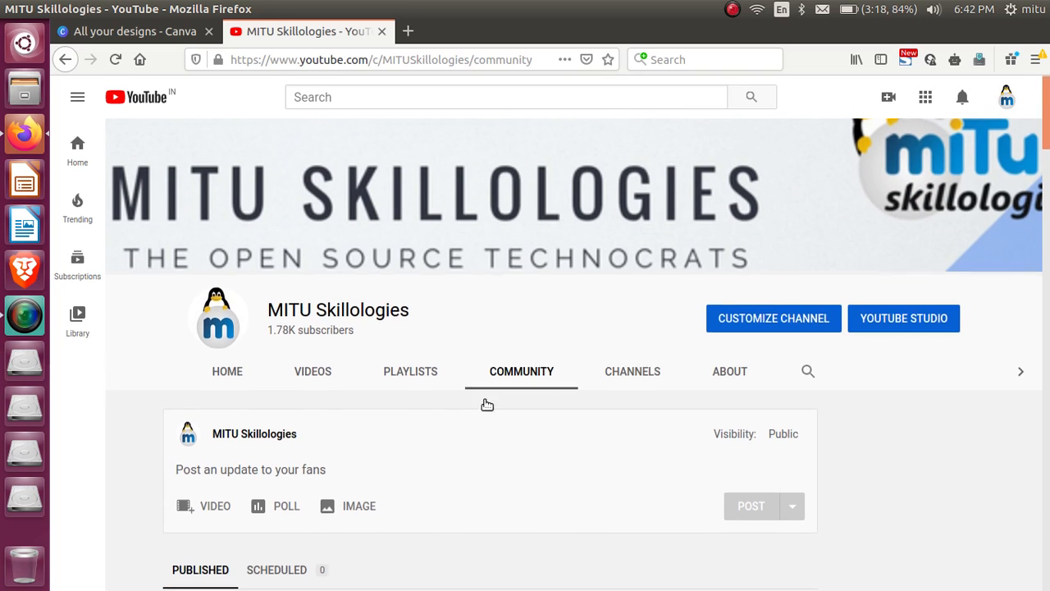
pyautogui.scroll(-3, 306, 399)
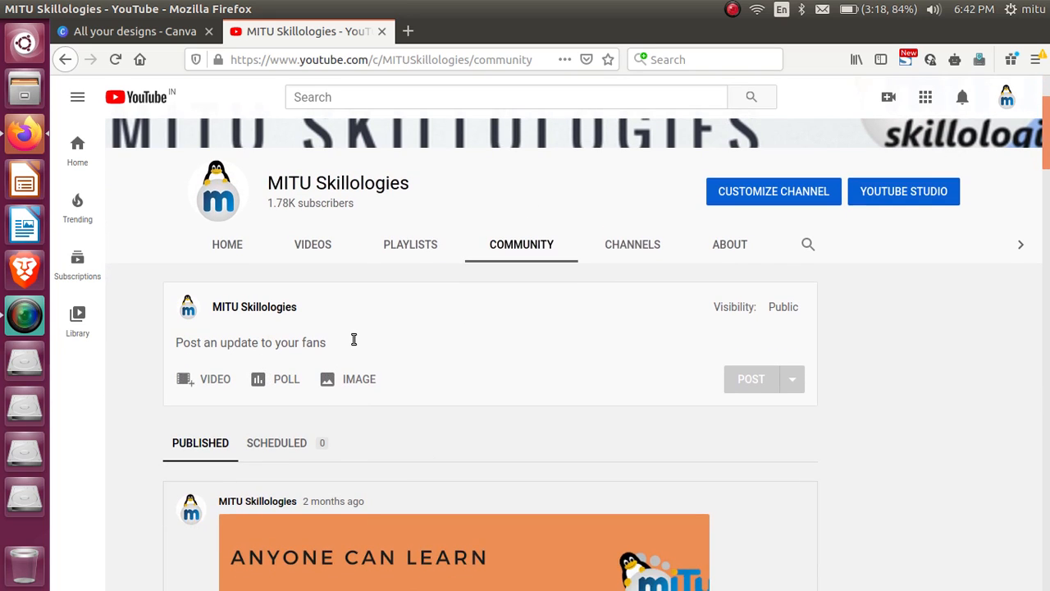
pyautogui.click(617, 249)
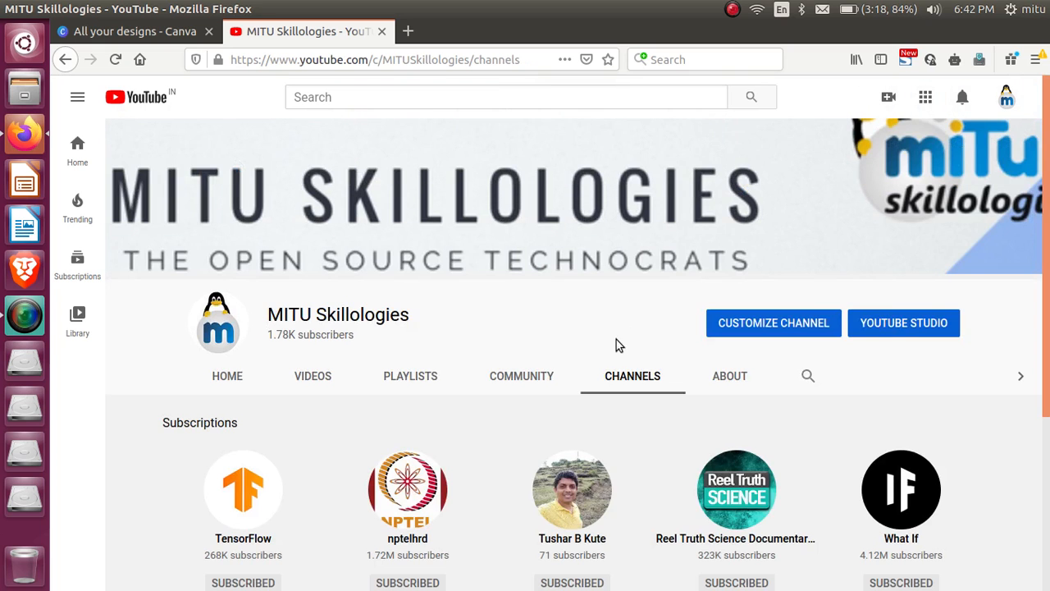
pyautogui.scroll(-5, 616, 341)
pyautogui.scroll(5, 621, 529)
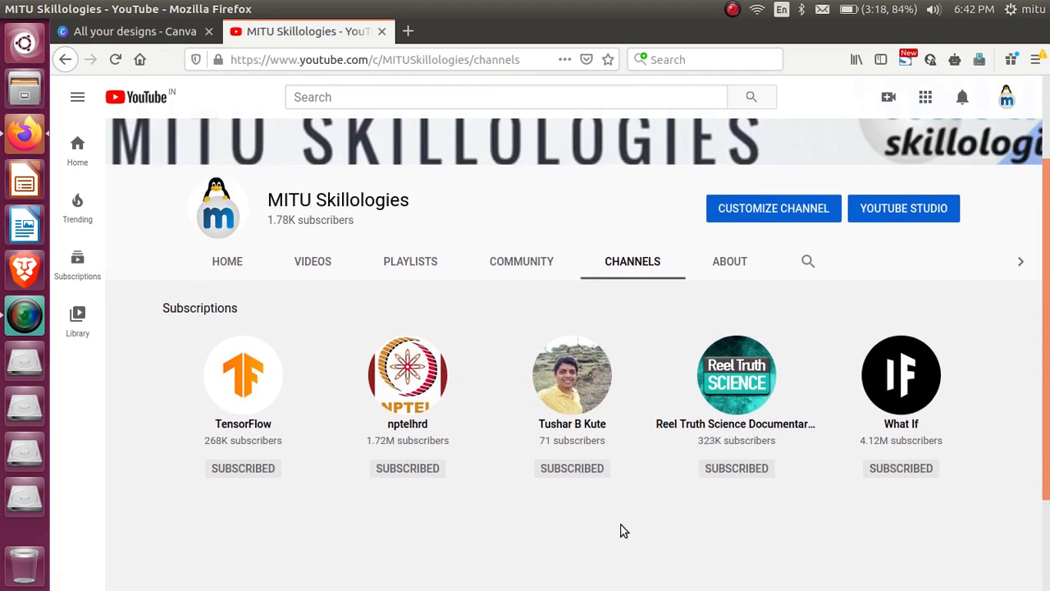
# - Review the description, stats and details on the channel's About page, and return to the channel's Home page
pyautogui.click(727, 344)
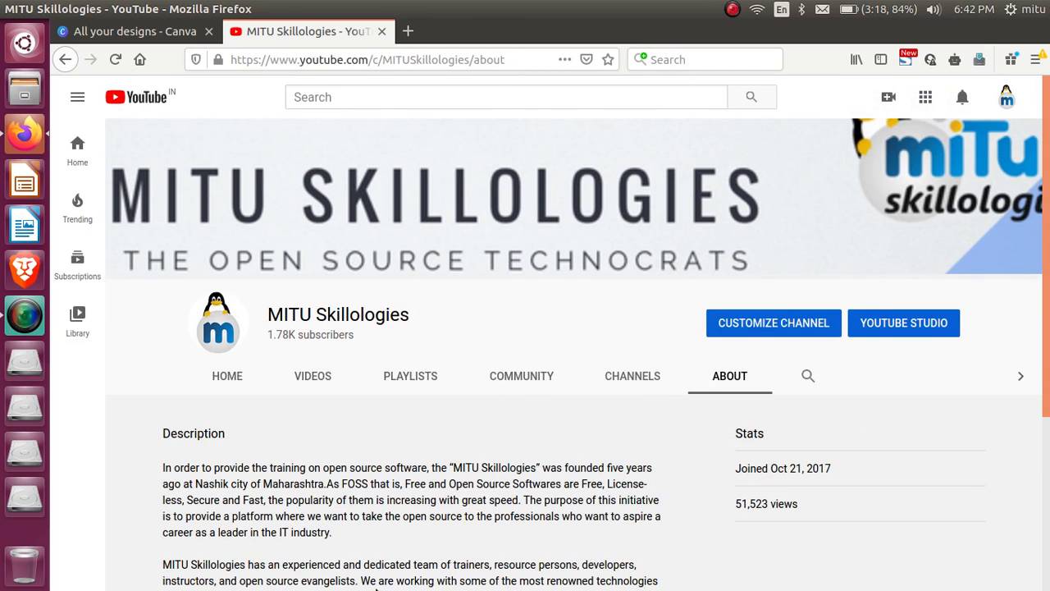
pyautogui.scroll(-3, 725, 349)
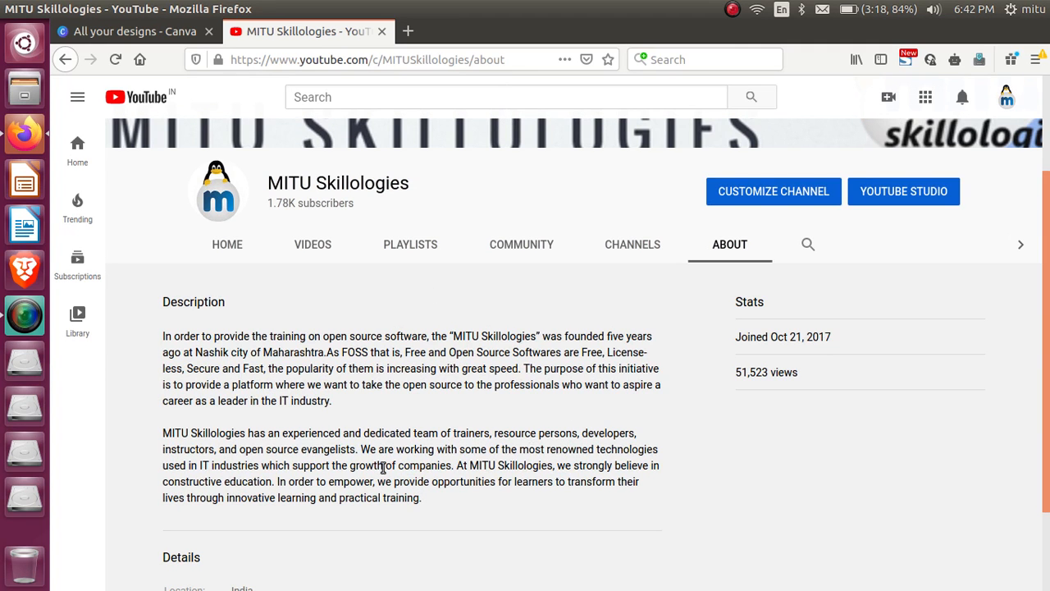
pyautogui.scroll(-3, 380, 471)
pyautogui.scroll(5, 668, 353)
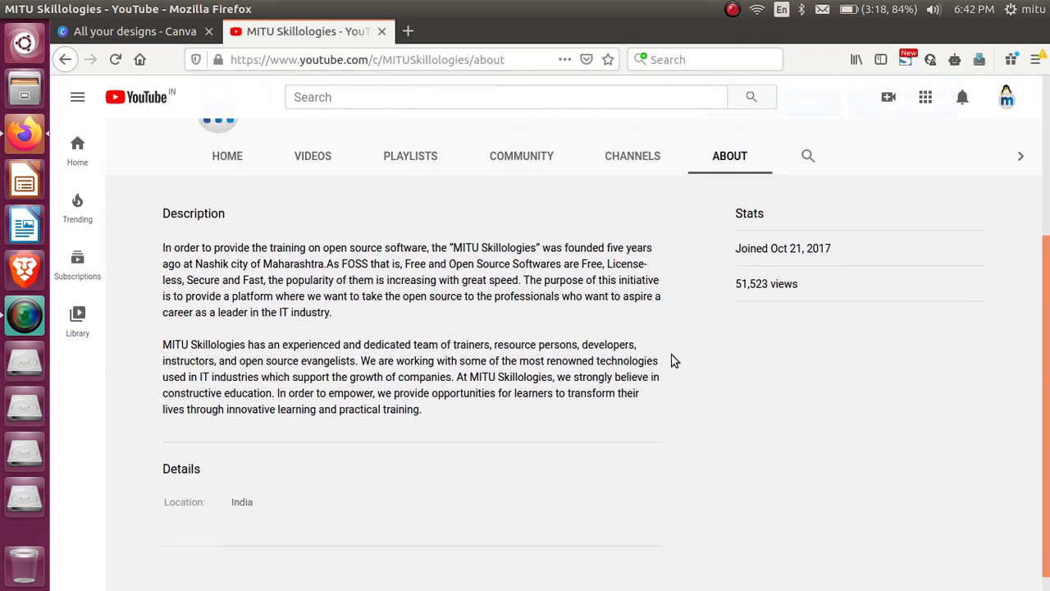
pyautogui.scroll(2, 812, 480)
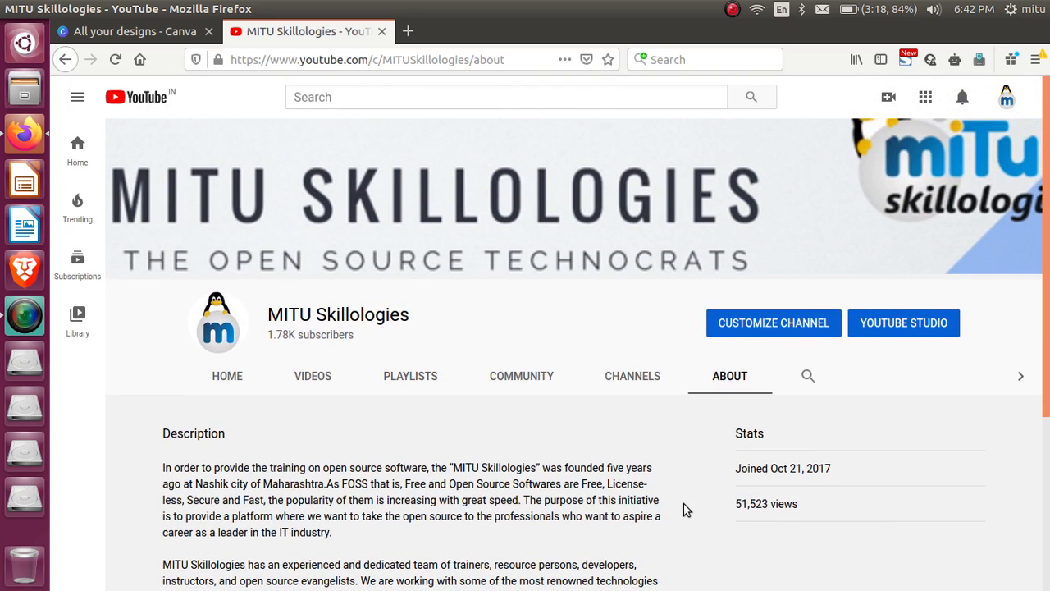
pyautogui.click(245, 376)
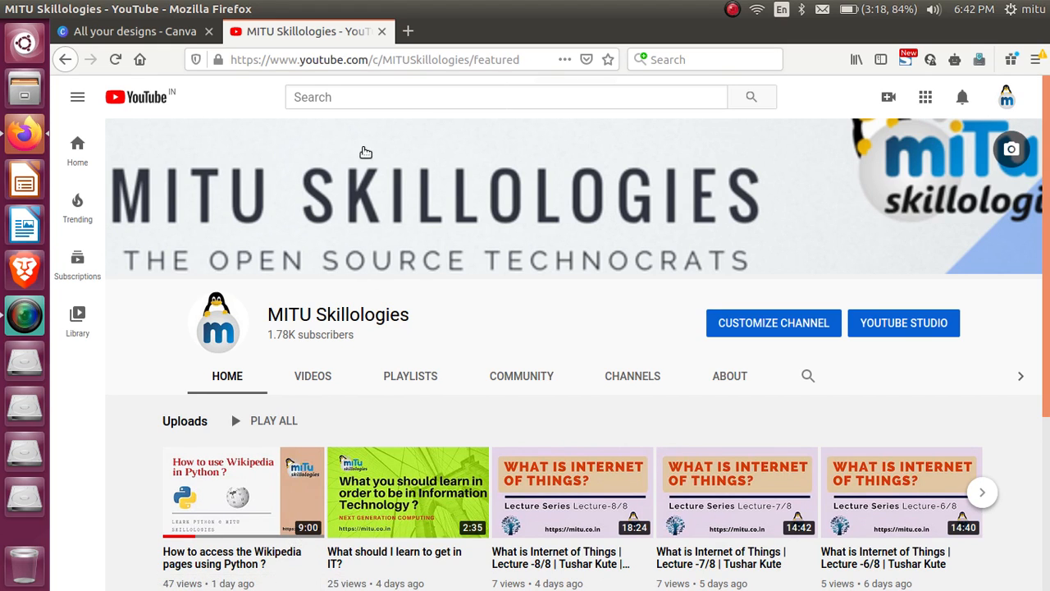
# - Switch to Canva and open the Recommended for you page at its Create a design section
pyautogui.click(146, 33)
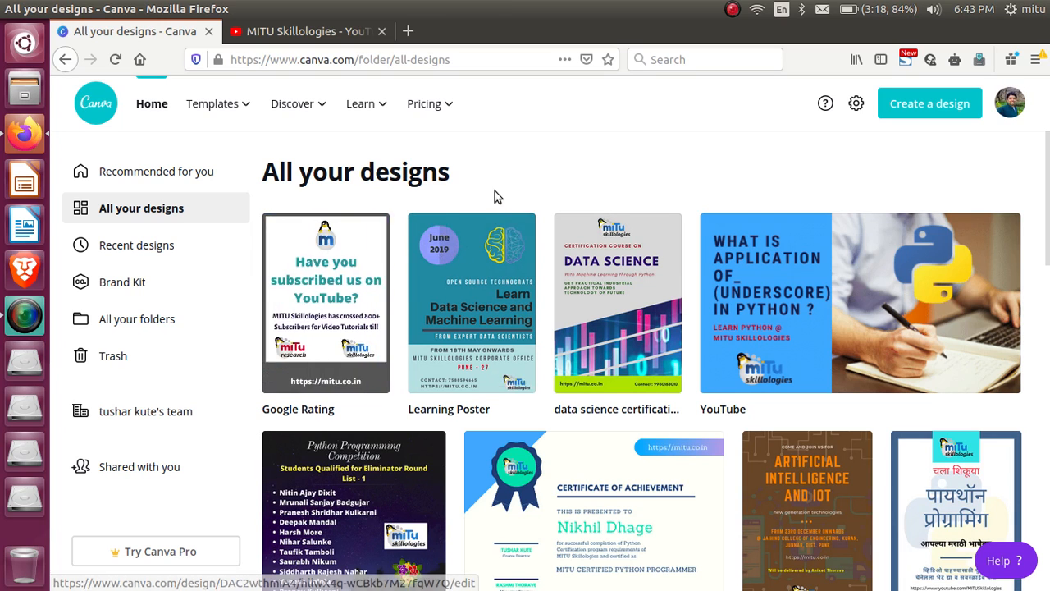
pyautogui.click(296, 61)
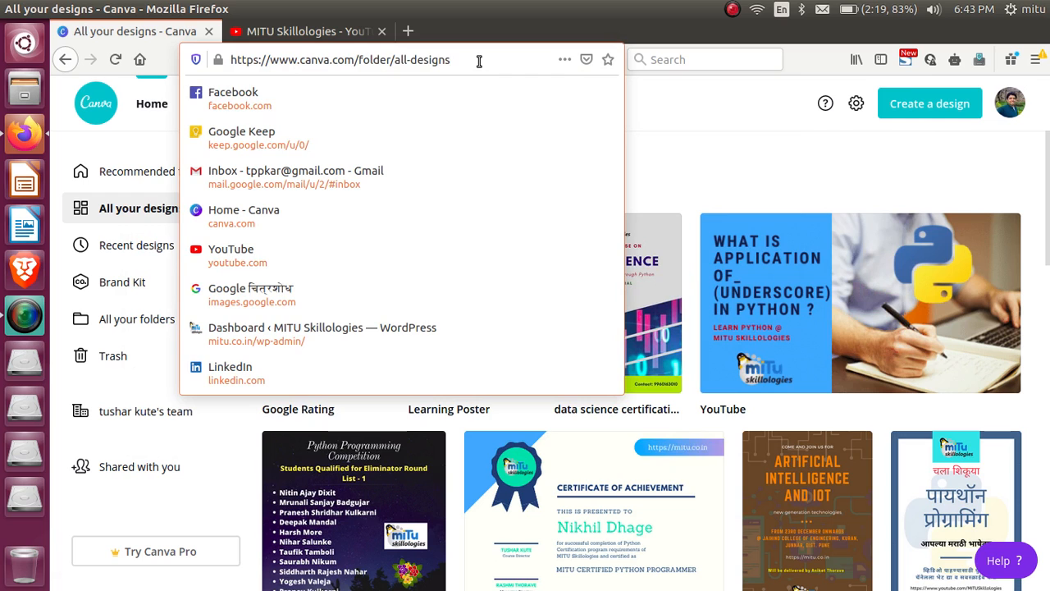
pyautogui.click(683, 109)
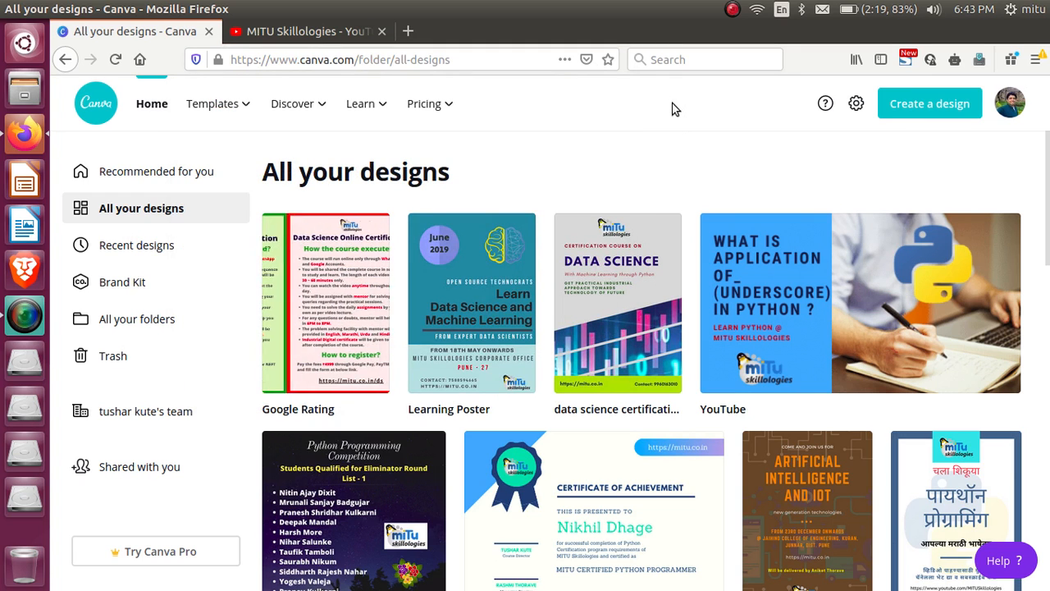
pyautogui.click(156, 171)
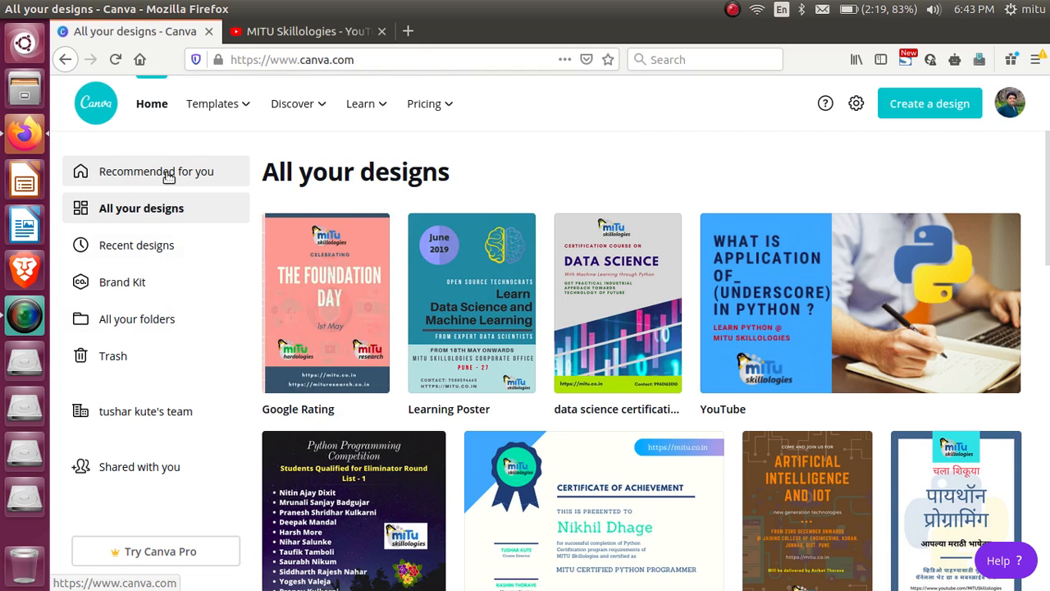
pyautogui.scroll(-3, 967, 448)
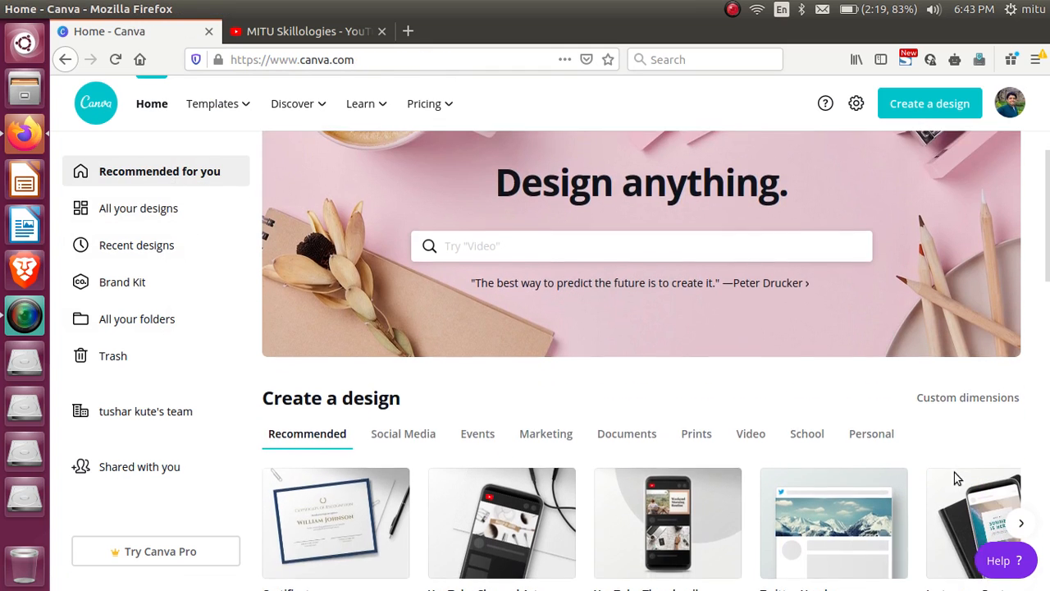
# - Look through the recommended design types in the Create a design section and check the account options
pyautogui.scroll(-3, 901, 483)
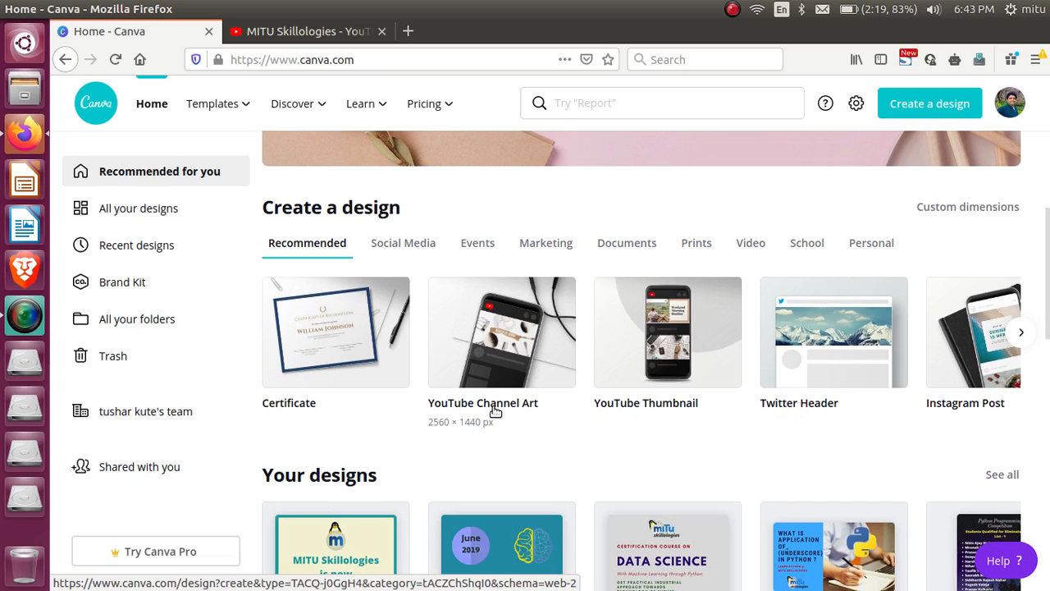
pyautogui.scroll(-3, 814, 406)
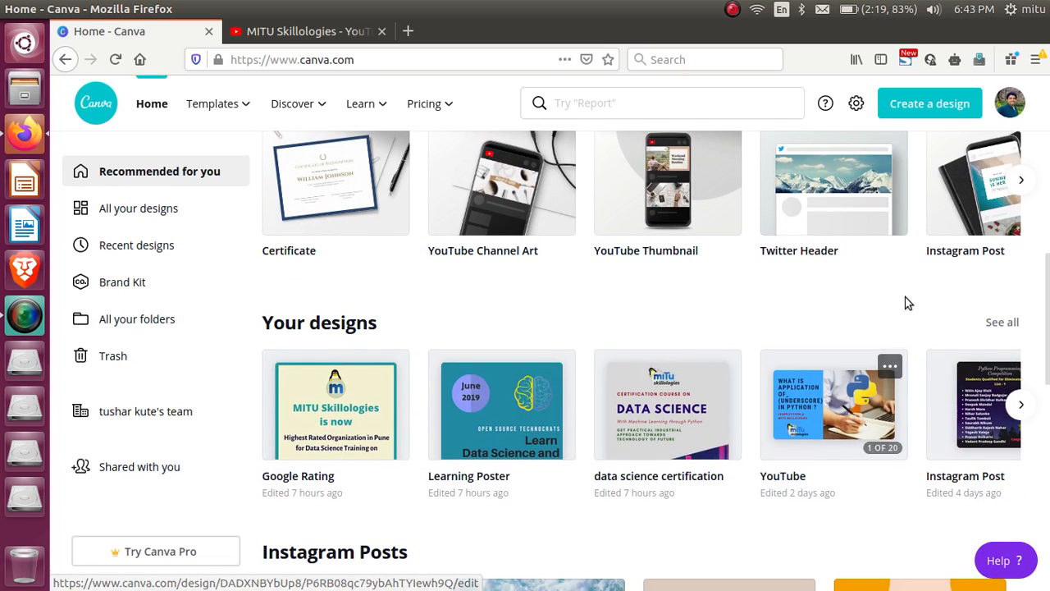
pyautogui.click(1021, 179)
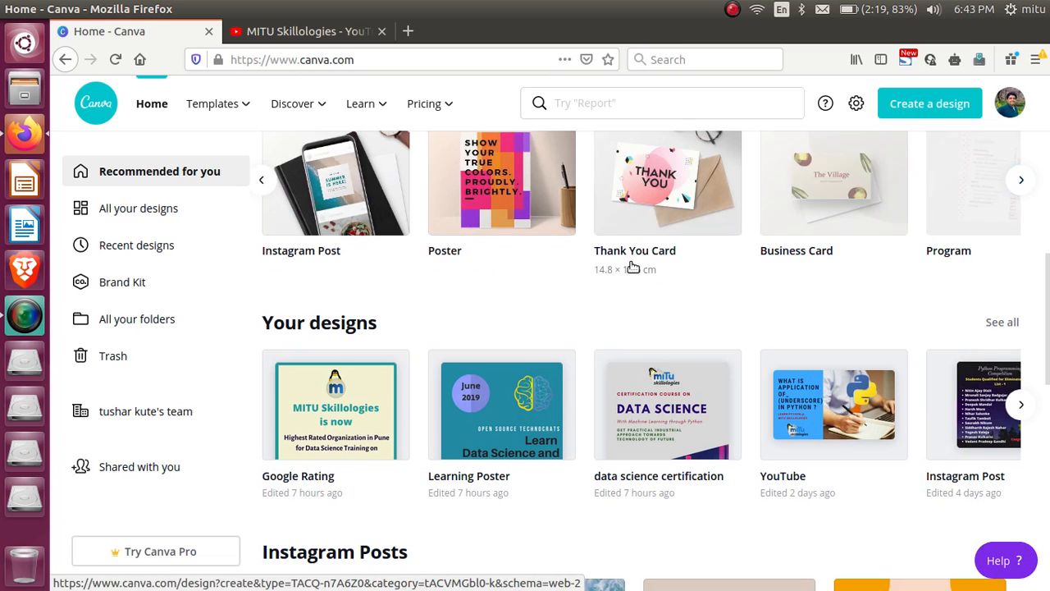
pyautogui.click(1020, 179)
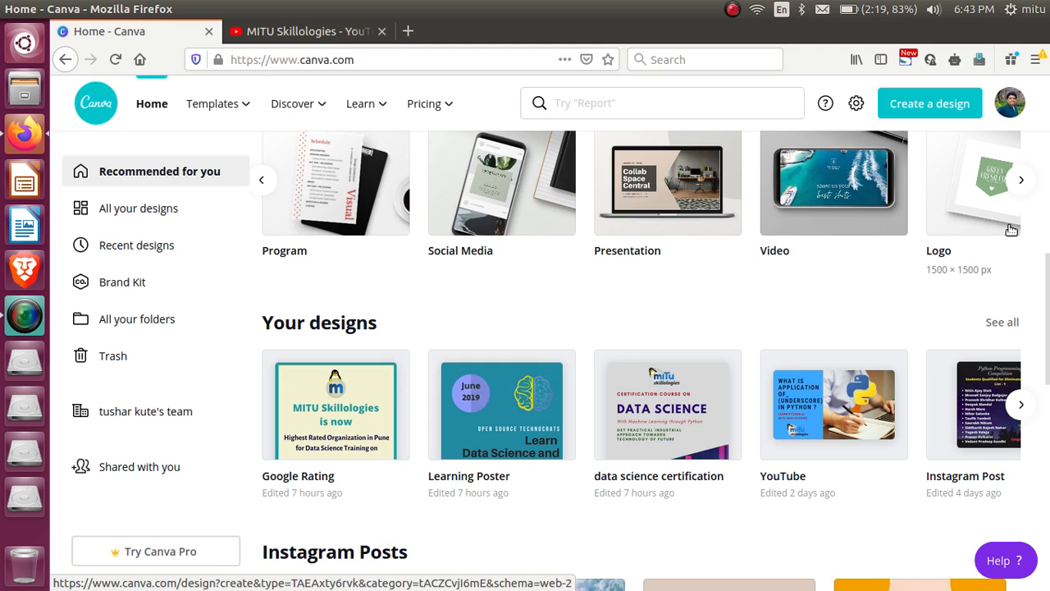
pyautogui.scroll(2, 865, 333)
pyautogui.scroll(3, 850, 340)
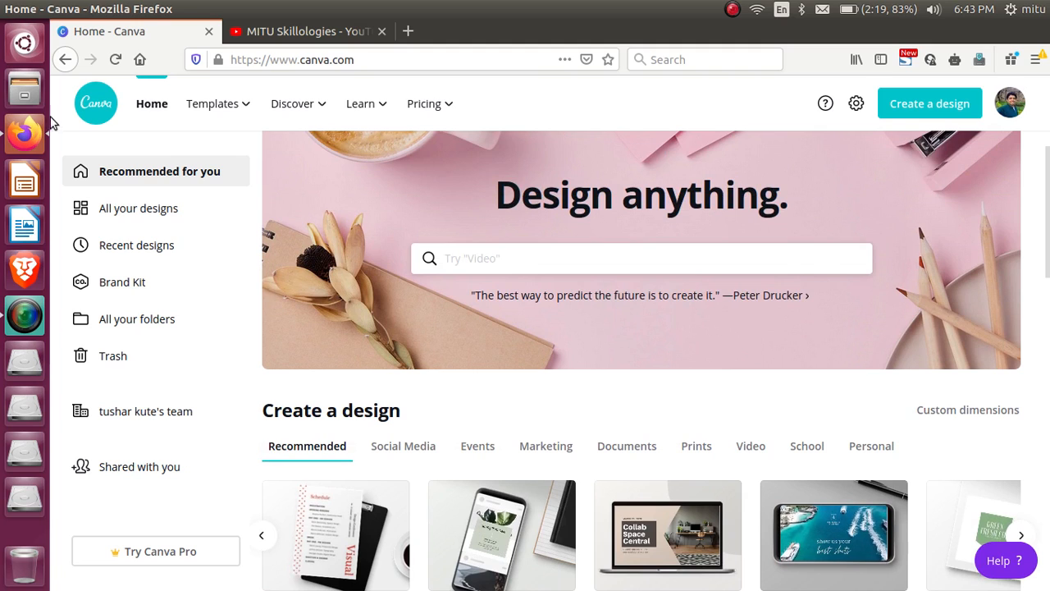
pyautogui.scroll(1, 488, 277)
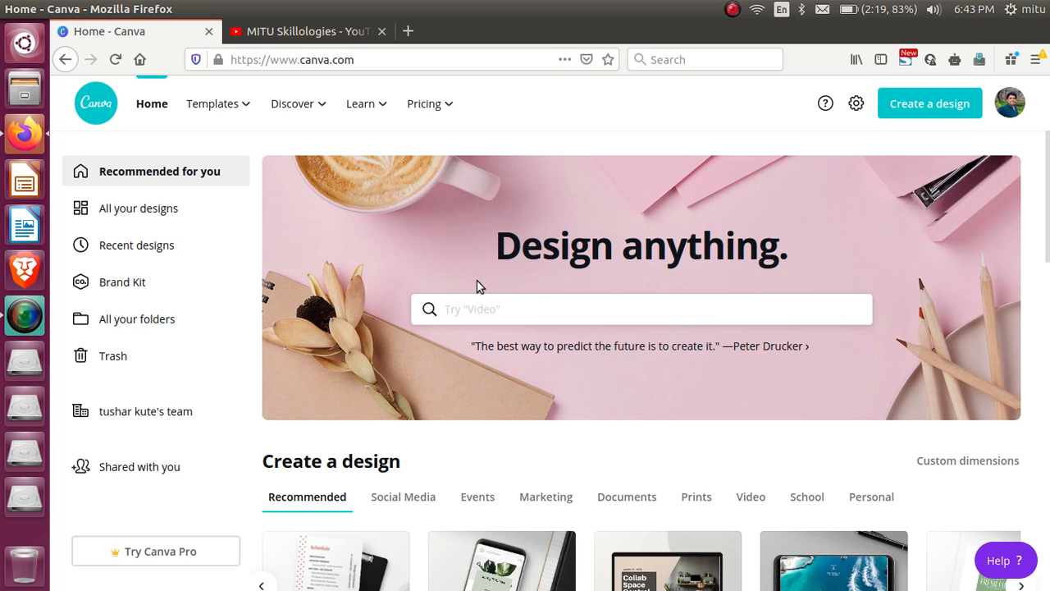
pyautogui.click(1018, 107)
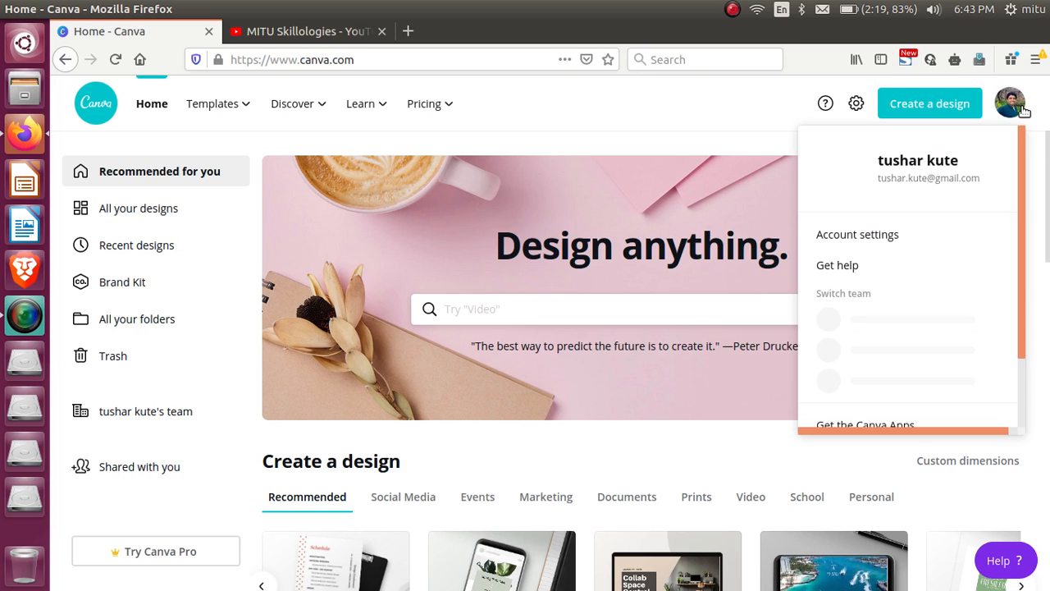
pyautogui.click(1017, 107)
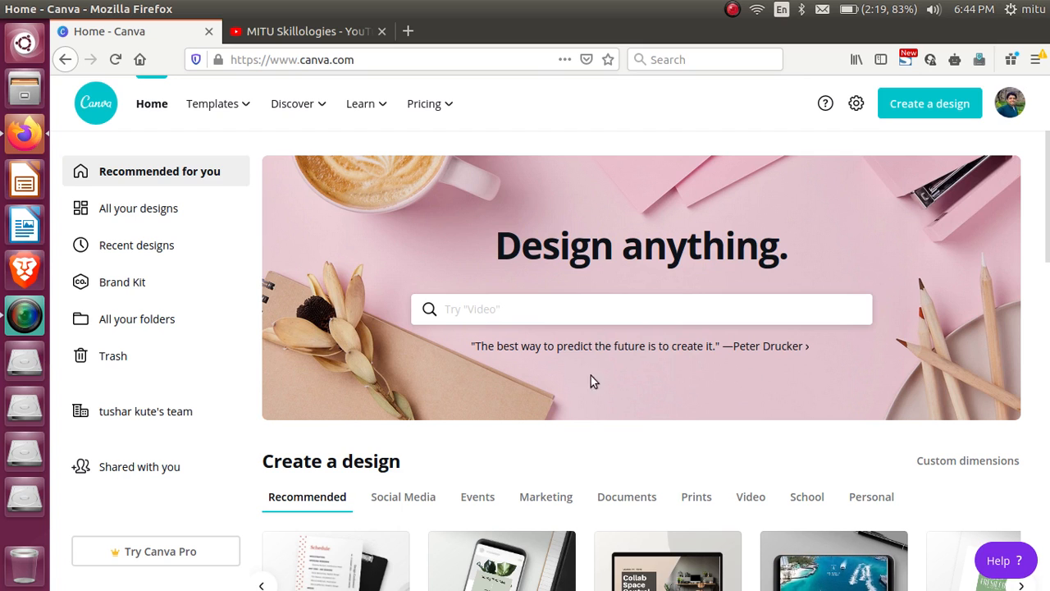
# - Create a new YouTube Channel Art design from the recommended design types
pyautogui.scroll(-3, 598, 424)
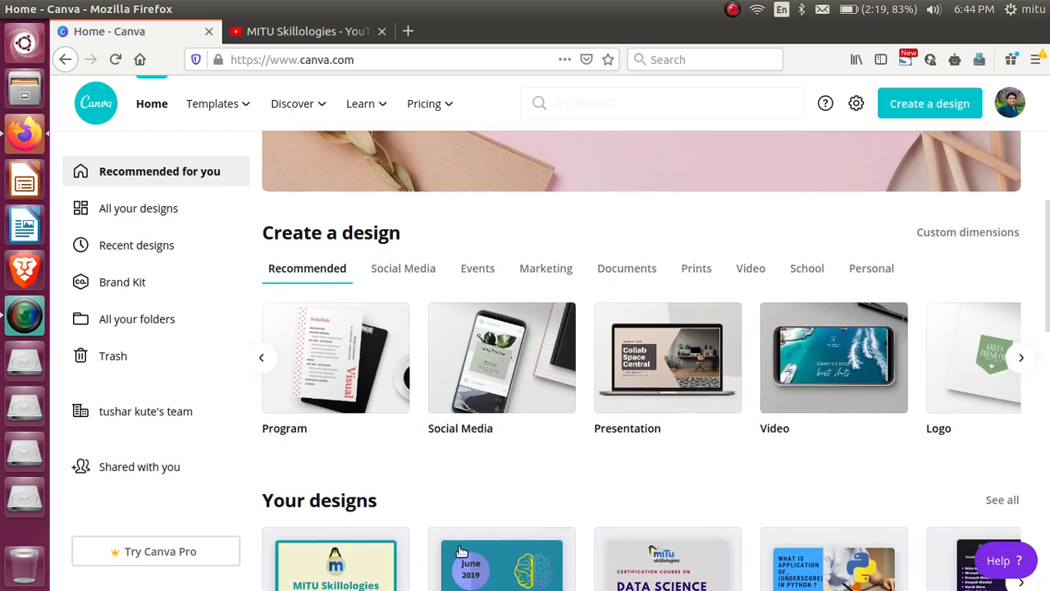
pyautogui.click(264, 360)
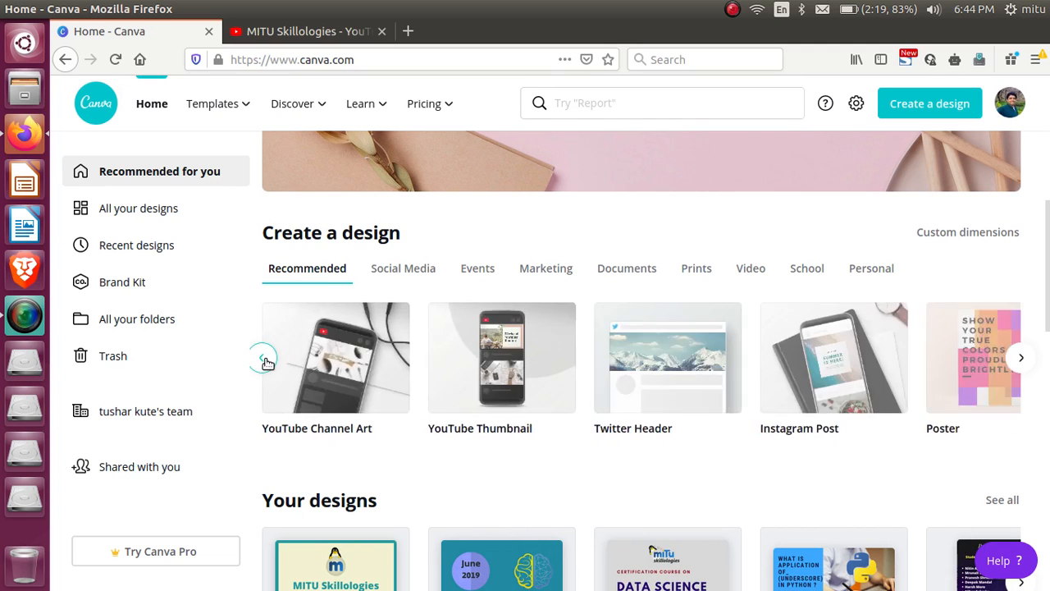
pyautogui.click(474, 376)
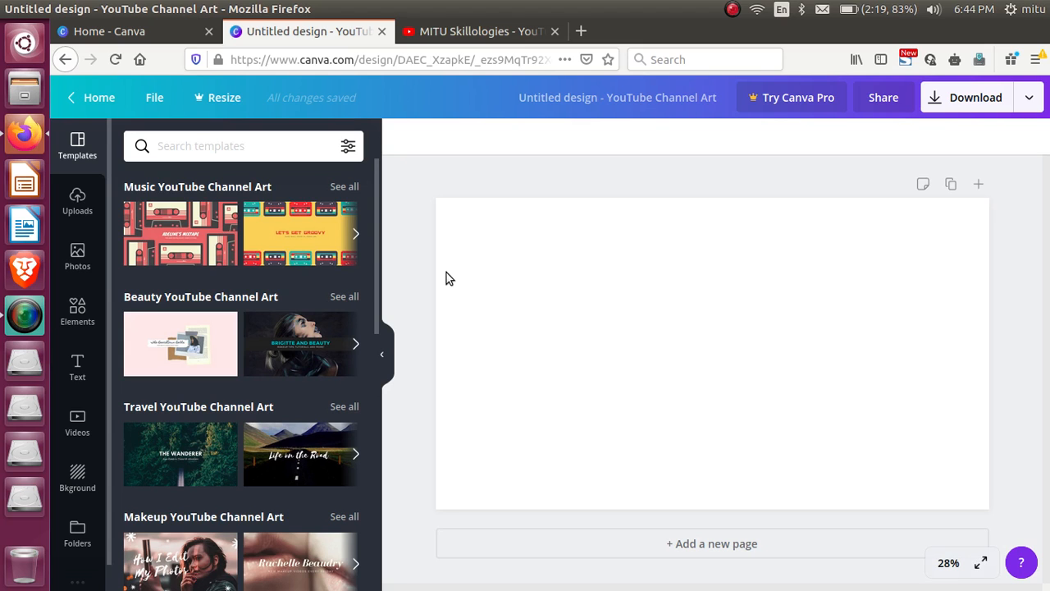
# - Apply the Breaking Ballads forest template from all template results to the blank channel art page
pyautogui.scroll(-4, 297, 397)
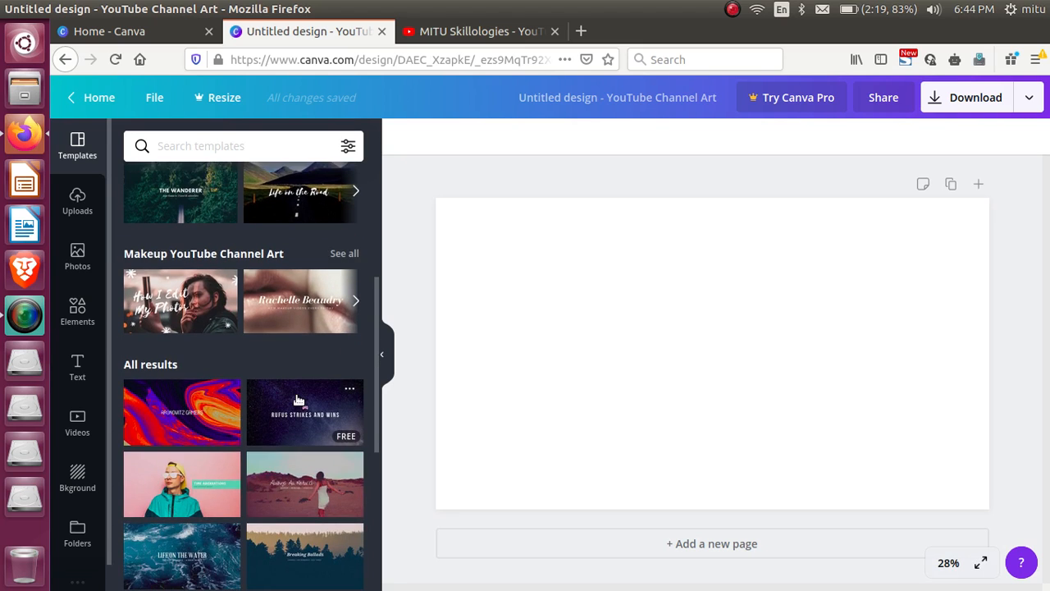
pyautogui.scroll(-3, 299, 399)
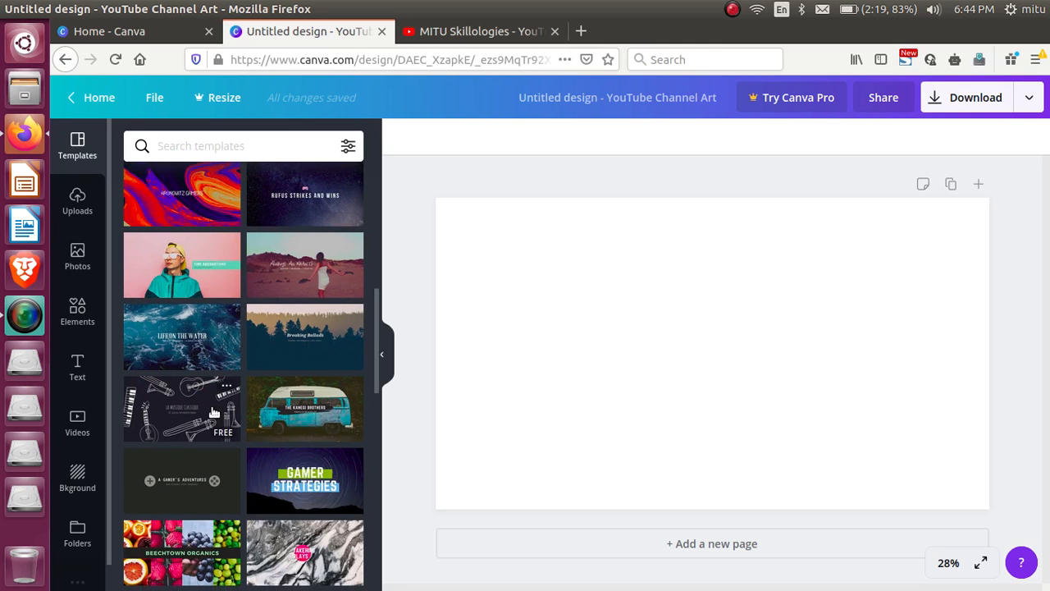
pyautogui.click(309, 332)
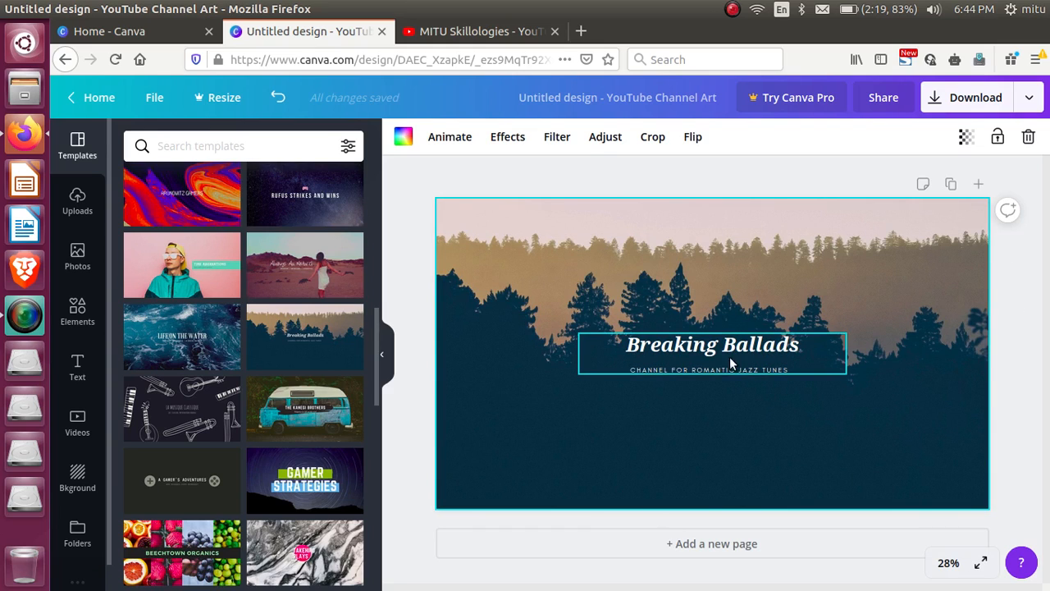
# - Move the text group to the lower part of the banner and change its title to "Treking Sahyadri"
pyautogui.moveTo(707, 349); pyautogui.dragTo(715, 438)
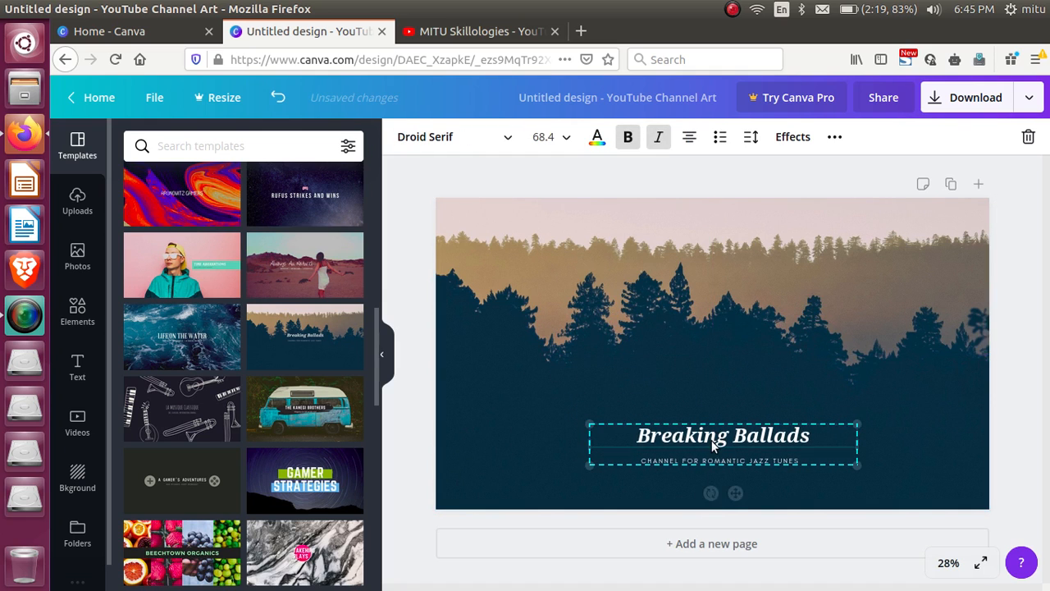
pyautogui.doubleClick(713, 437)
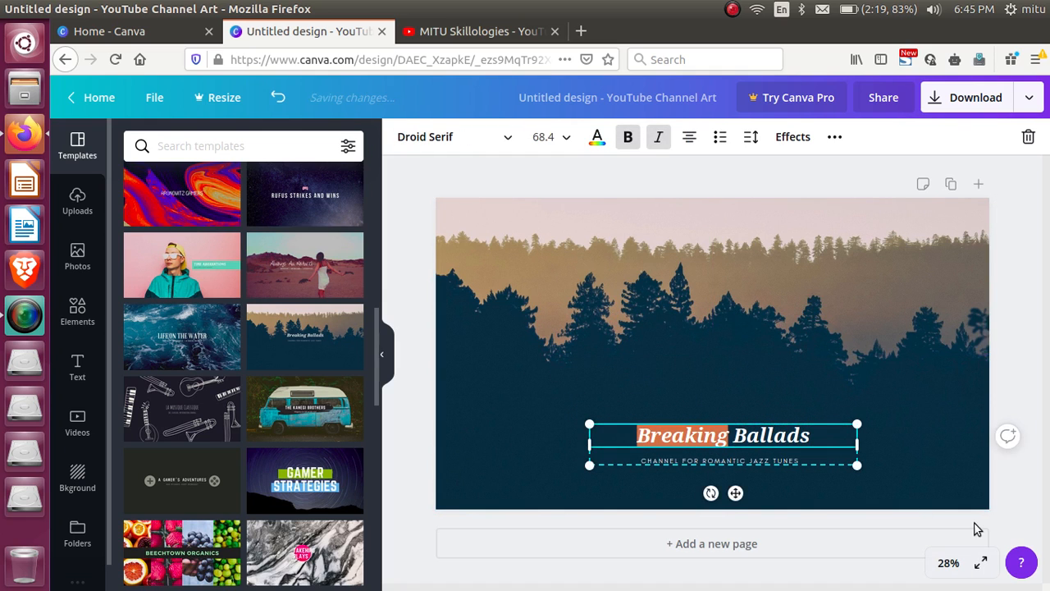
pyautogui.tripleClick(775, 433)
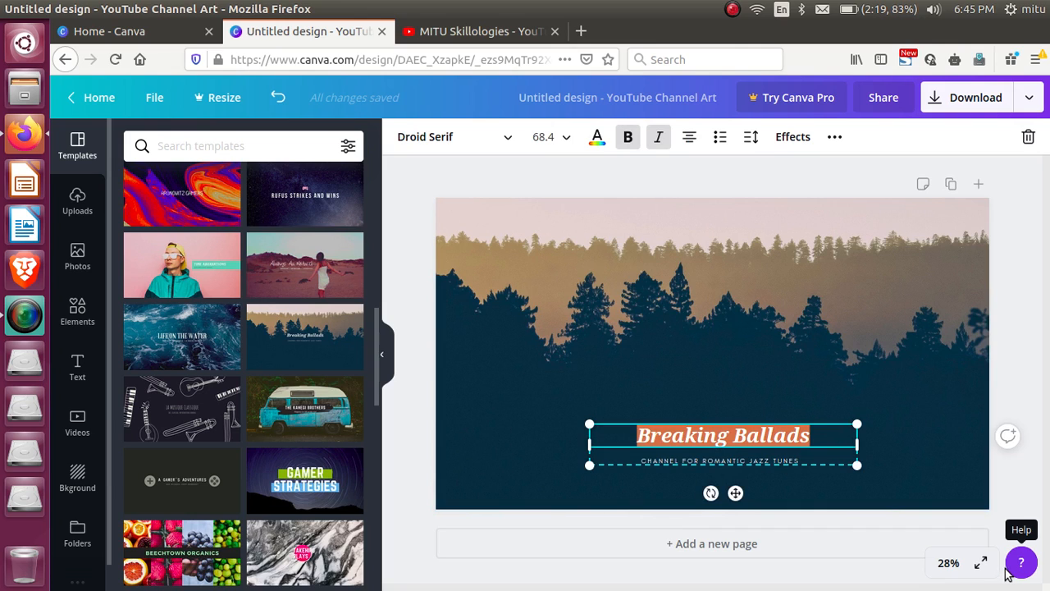
pyautogui.write('Treking Saht')
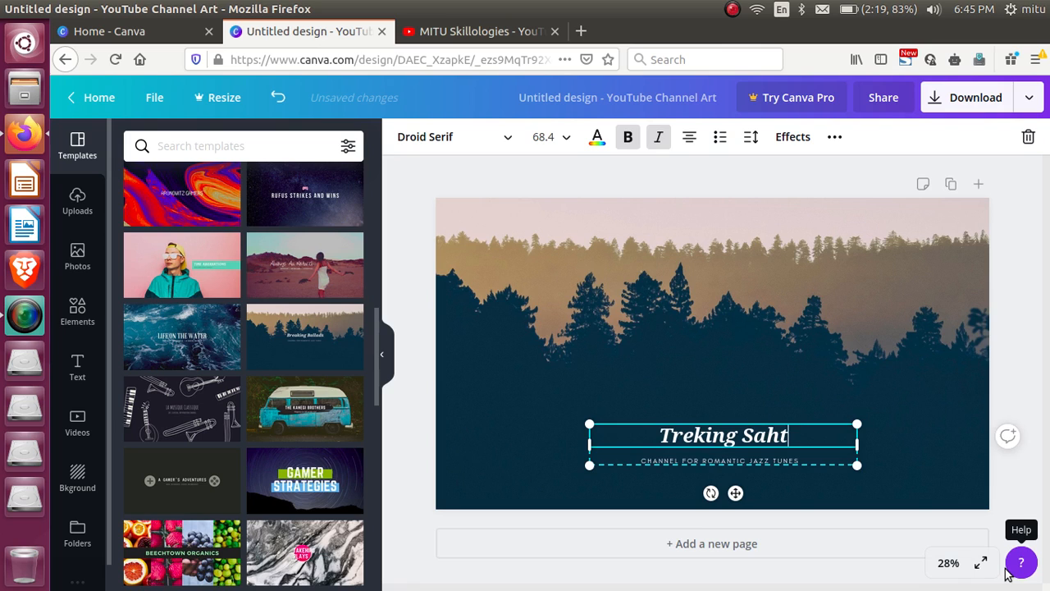
pyautogui.press('BackSpace')
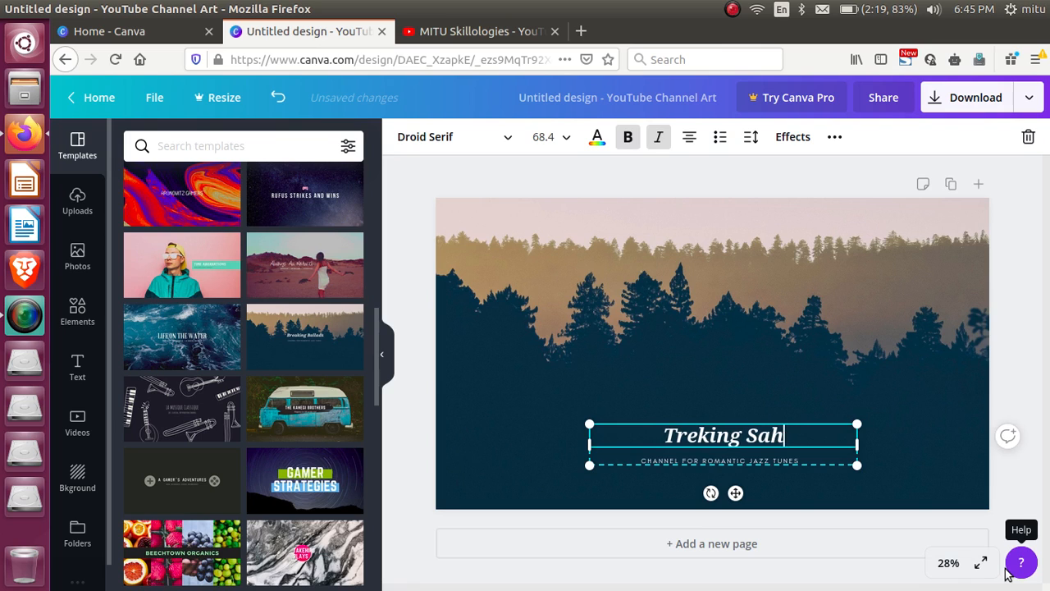
pyautogui.write('yadri')
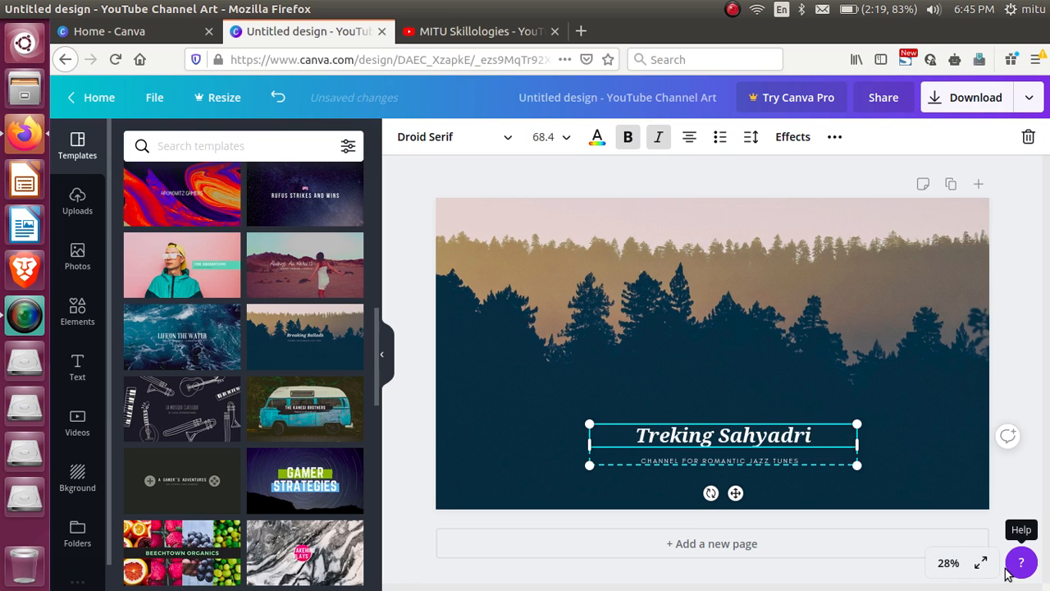
pyautogui.click(1018, 335)
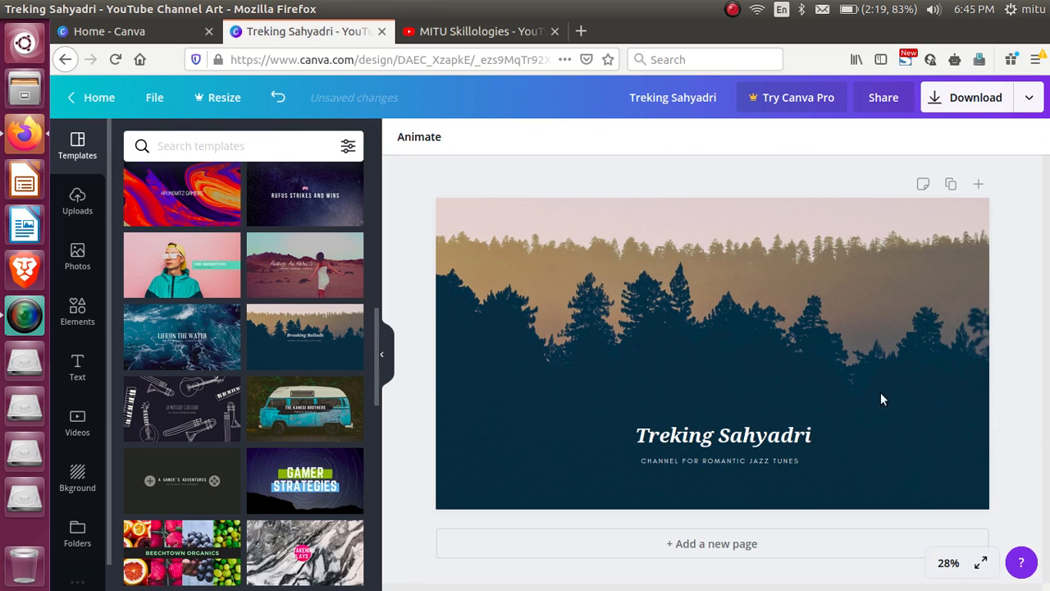
# - Change the subtitle to "MY PASSIOSN MY LIFE" and centre the text group horizontally near the banner's lower edge
pyautogui.doubleClick(715, 459)
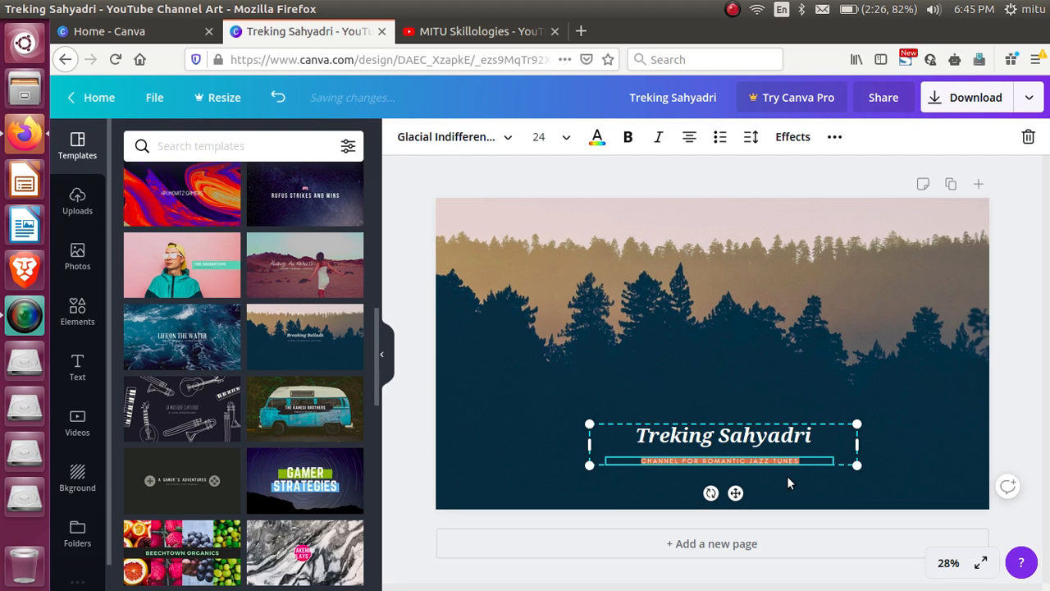
pyautogui.write('MY PASS')
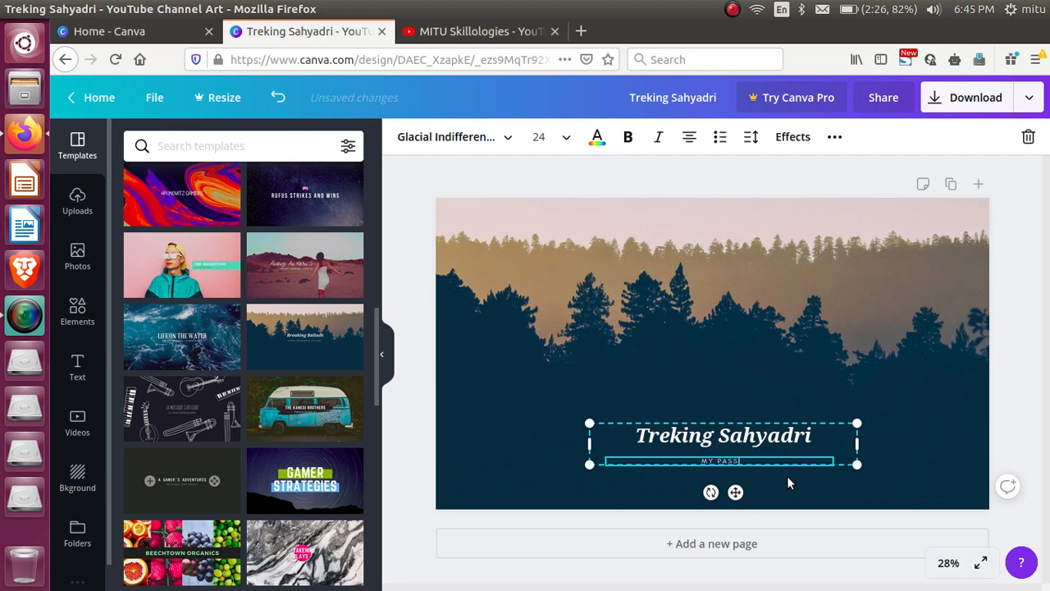
pyautogui.write('IOSN MY LIFE')
pyautogui.click(980, 269)
pyautogui.moveTo(753, 438); pyautogui.dragTo(742, 445)
pyautogui.click(1017, 300)
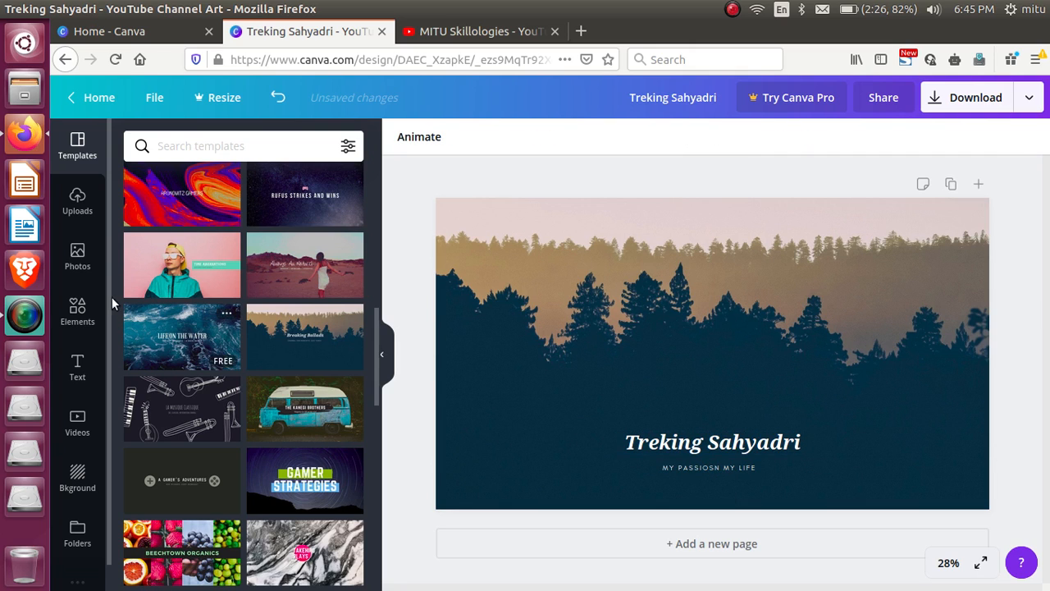
# - Add the uploaded hiker silhouette to the banner, shrink it and place it in the lower-left area beside the title
pyautogui.click(81, 205)
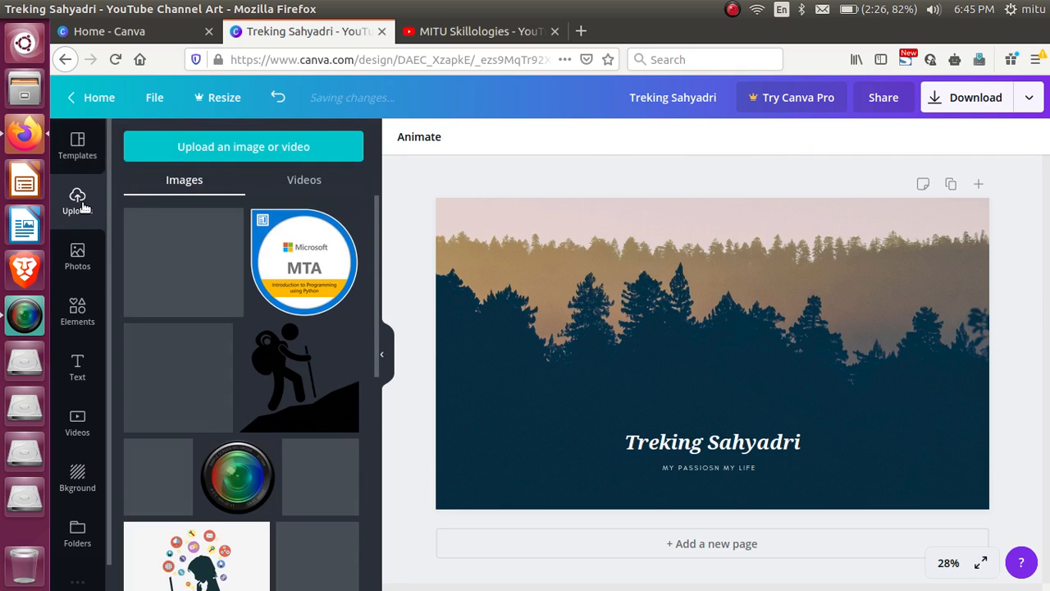
pyautogui.click(249, 147)
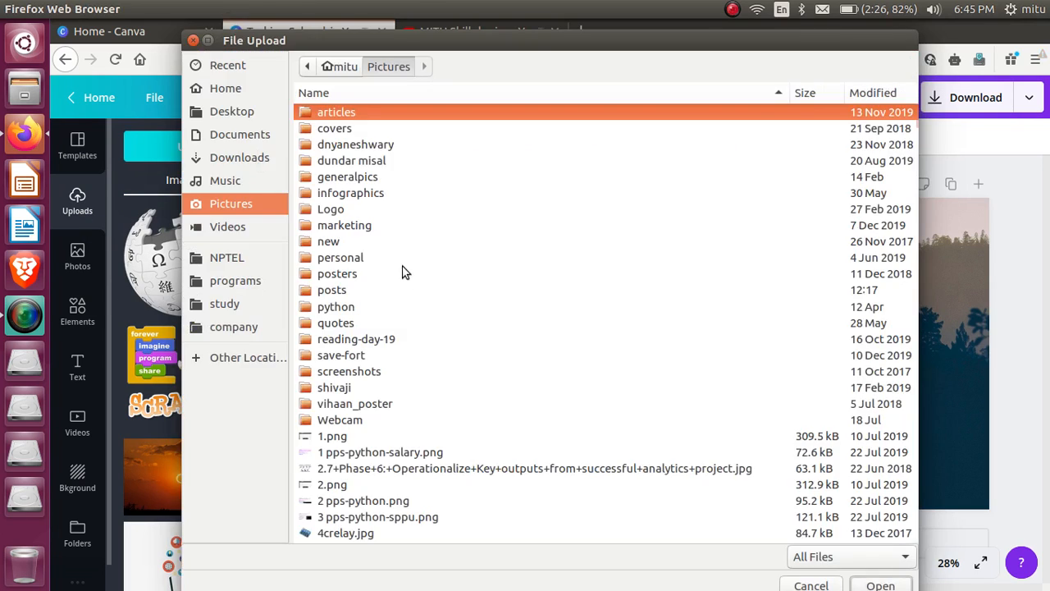
pyautogui.click(193, 41)
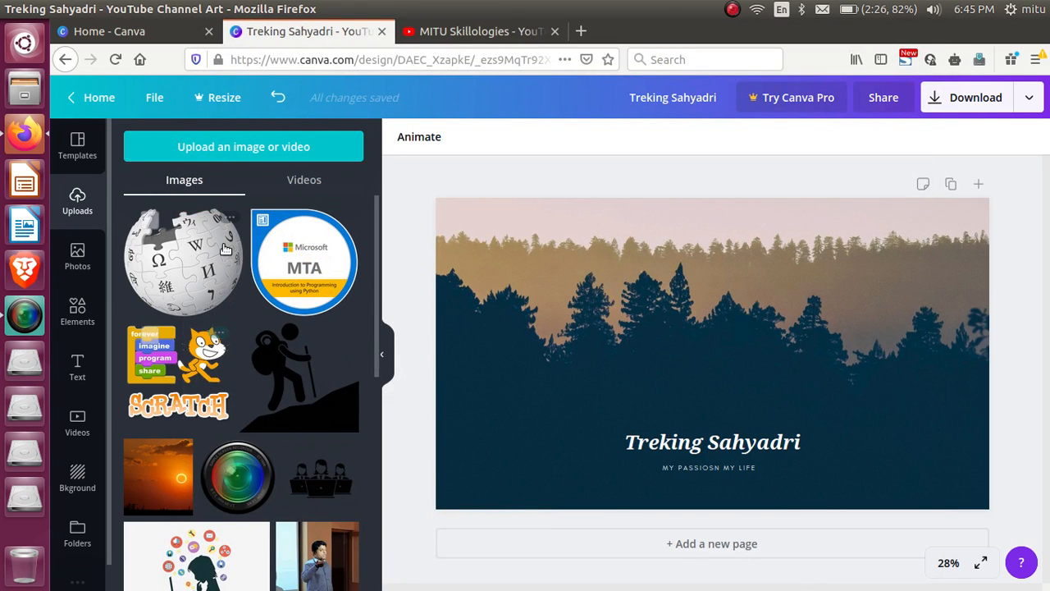
pyautogui.click(300, 380)
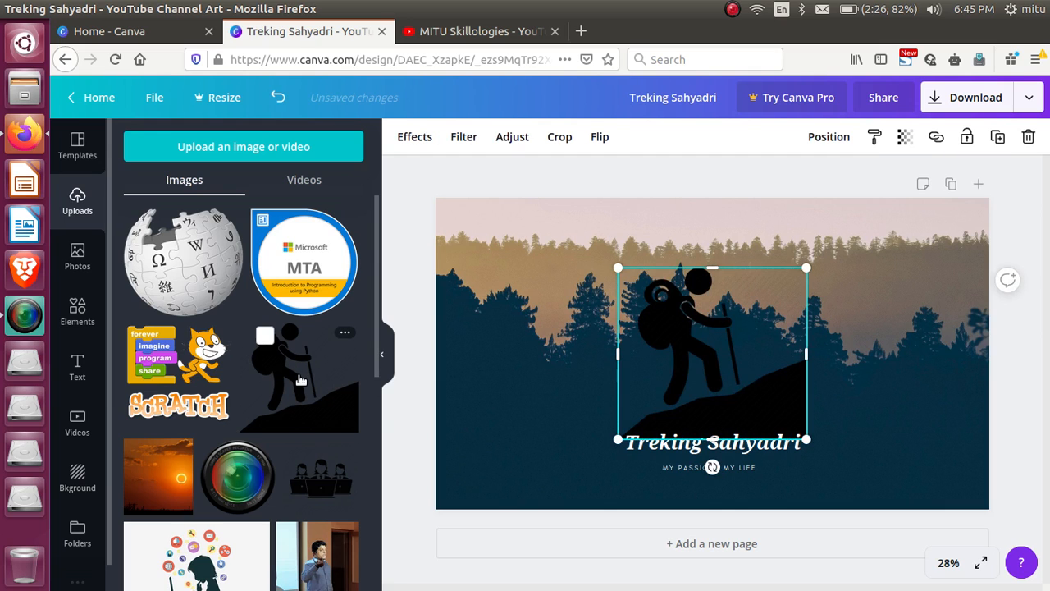
pyautogui.moveTo(707, 368); pyautogui.dragTo(567, 336)
pyautogui.moveTo(669, 406); pyautogui.dragTo(585, 336)
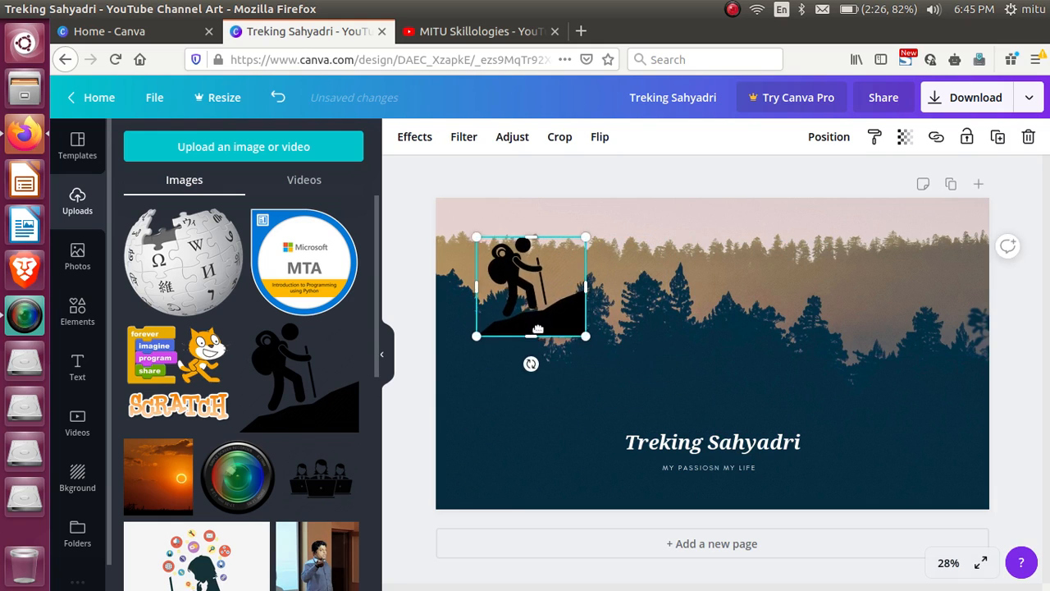
pyautogui.moveTo(536, 291); pyautogui.dragTo(530, 434)
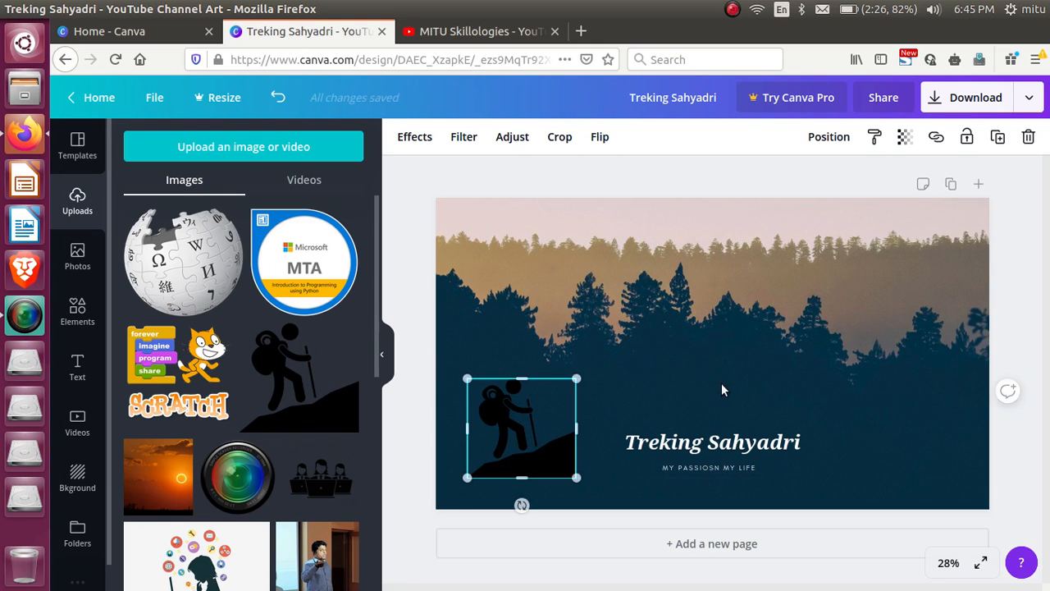
pyautogui.click(1010, 247)
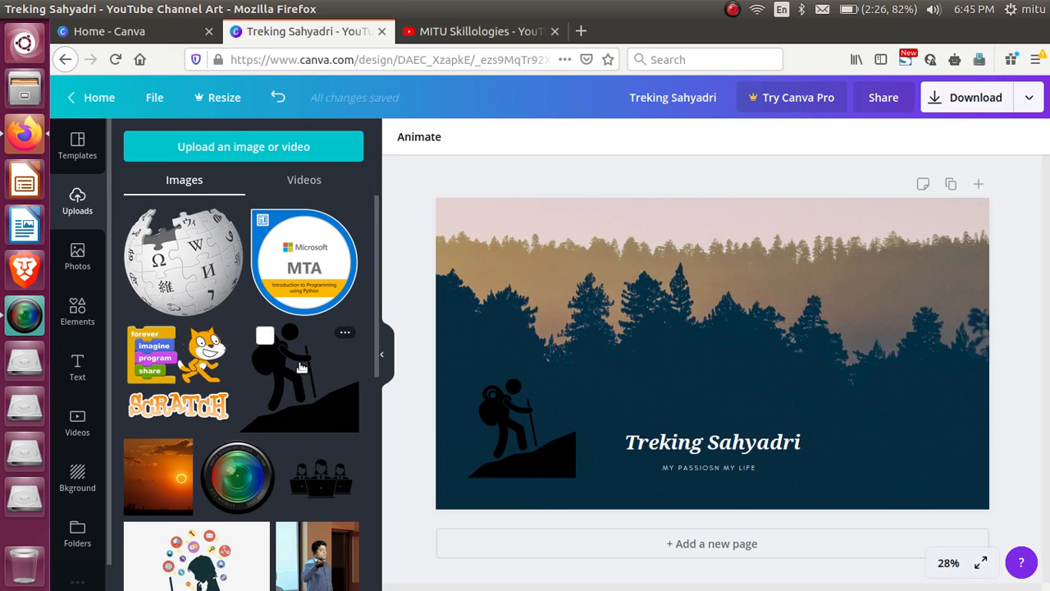
# - Find the website logo with the blue books icon among the uploaded images and add it to the banner
pyautogui.scroll(-15, 302, 367)
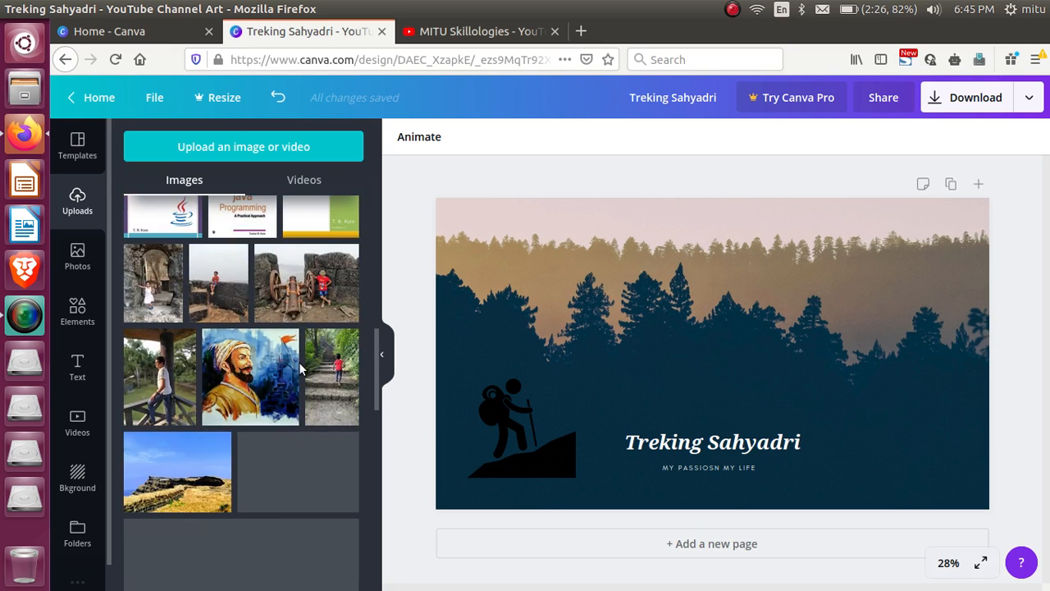
pyautogui.scroll(-5, 301, 367)
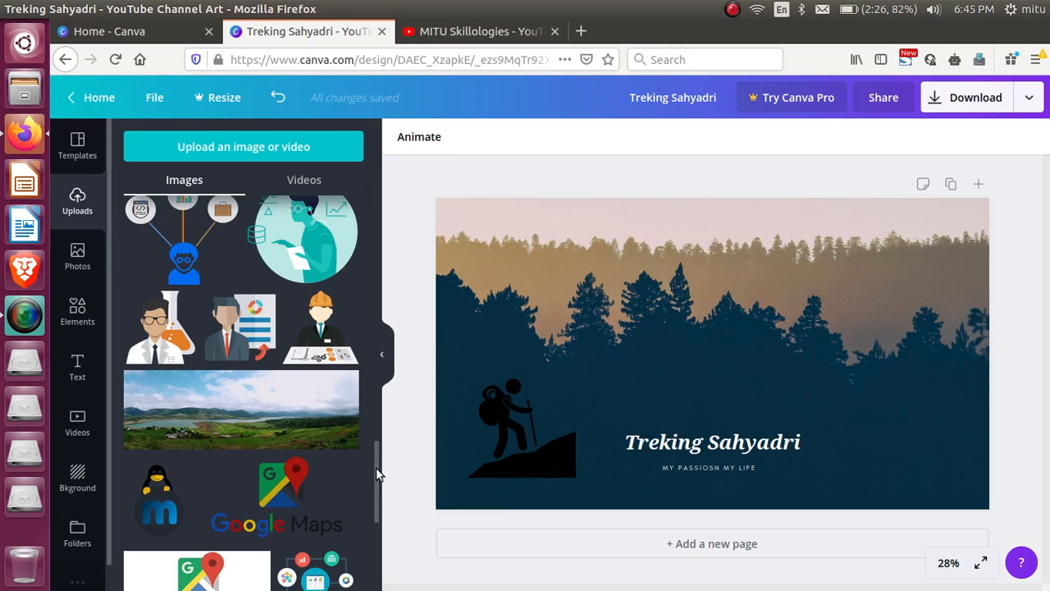
pyautogui.moveTo(376, 473); pyautogui.dragTo(382, 581)
pyautogui.scroll(-6, 364, 525)
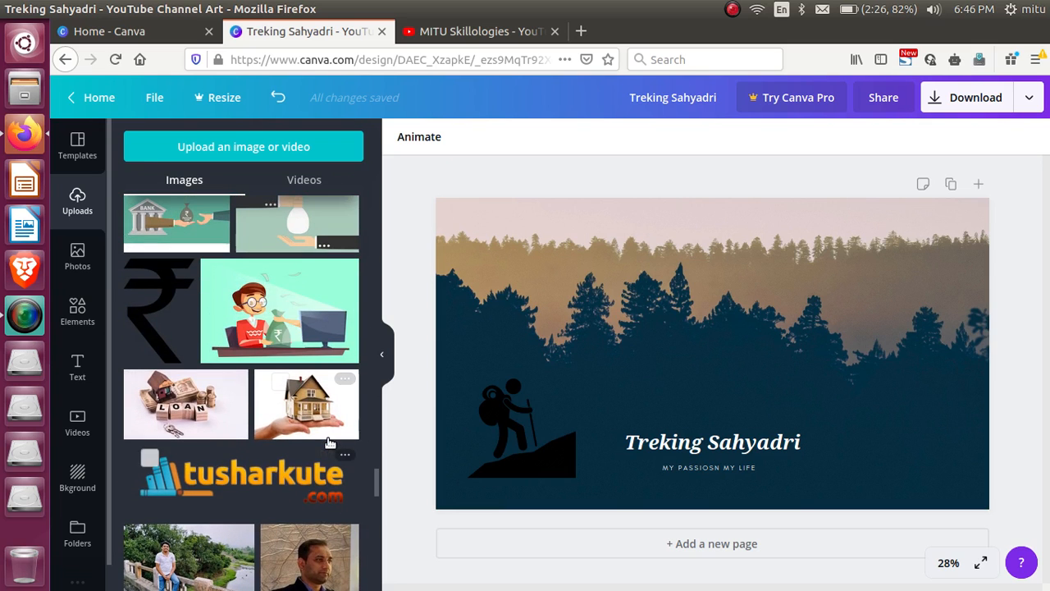
pyautogui.click(328, 447)
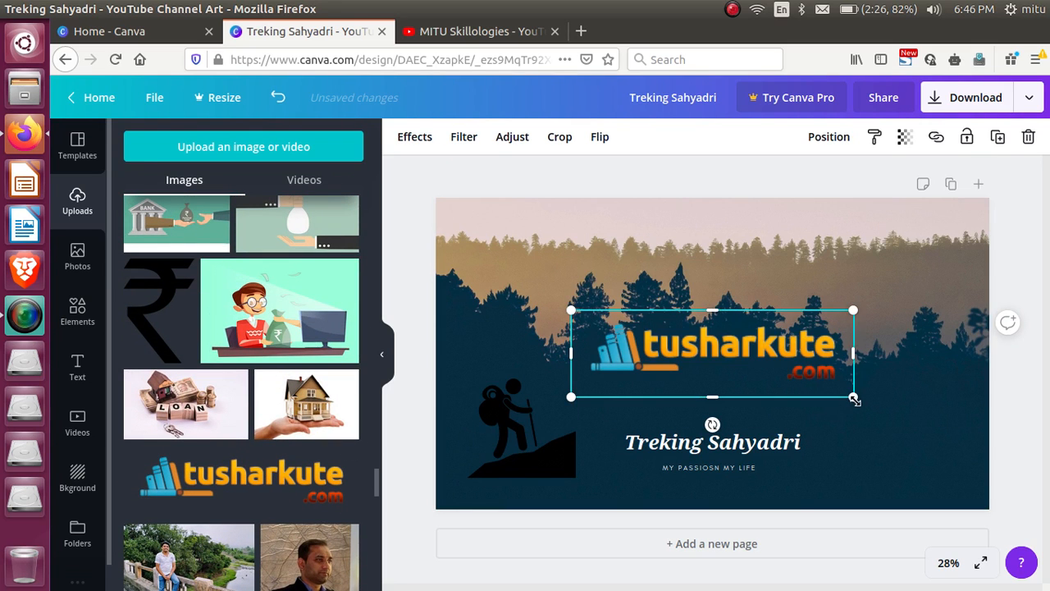
# - Shrink the website logo and place it near the banner's lower-right corner, clear of the title text
pyautogui.moveTo(853, 399); pyautogui.dragTo(762, 370)
pyautogui.moveTo(675, 359); pyautogui.dragTo(872, 464)
pyautogui.moveTo(957, 474); pyautogui.dragTo(886, 454)
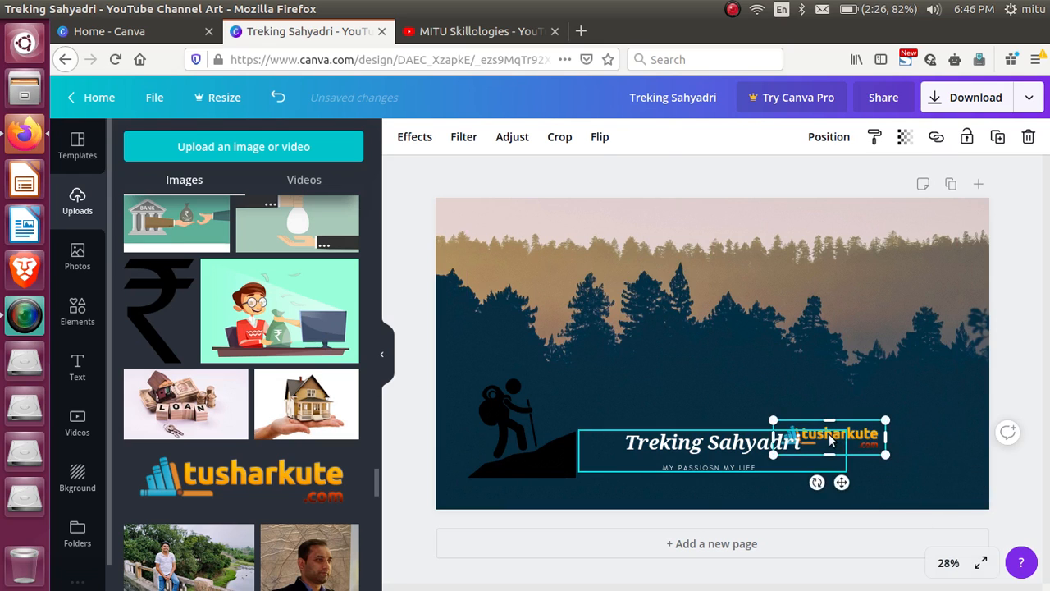
pyautogui.moveTo(829, 436); pyautogui.dragTo(928, 457)
pyautogui.hotkey('ctrl', 'z')
pyautogui.click(873, 438)
pyautogui.hotkey('ctrl', 'z')
pyautogui.click(1010, 361)
pyautogui.click(847, 434)
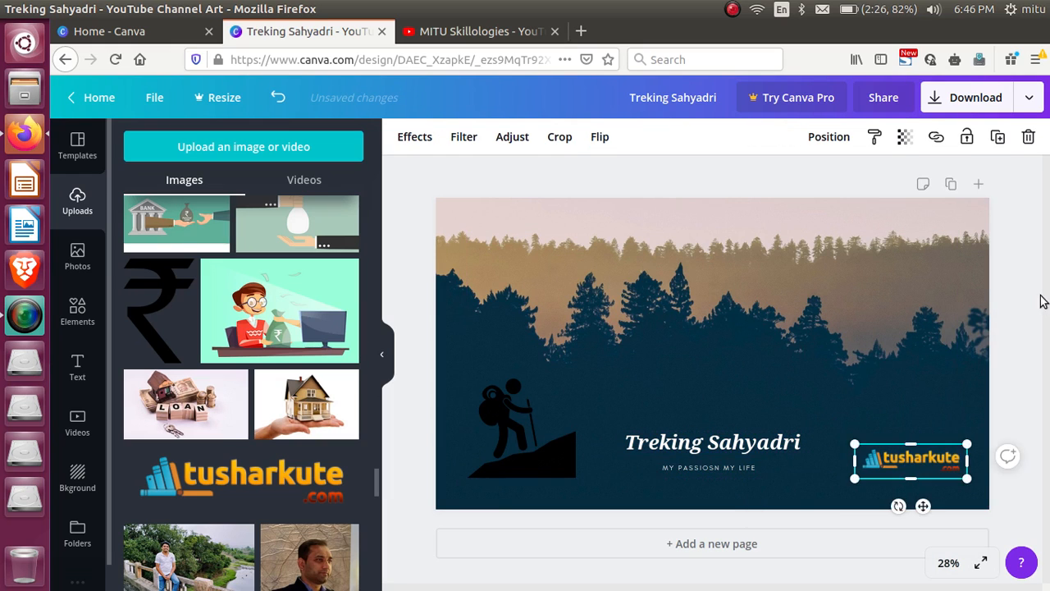
pyautogui.click(1008, 457)
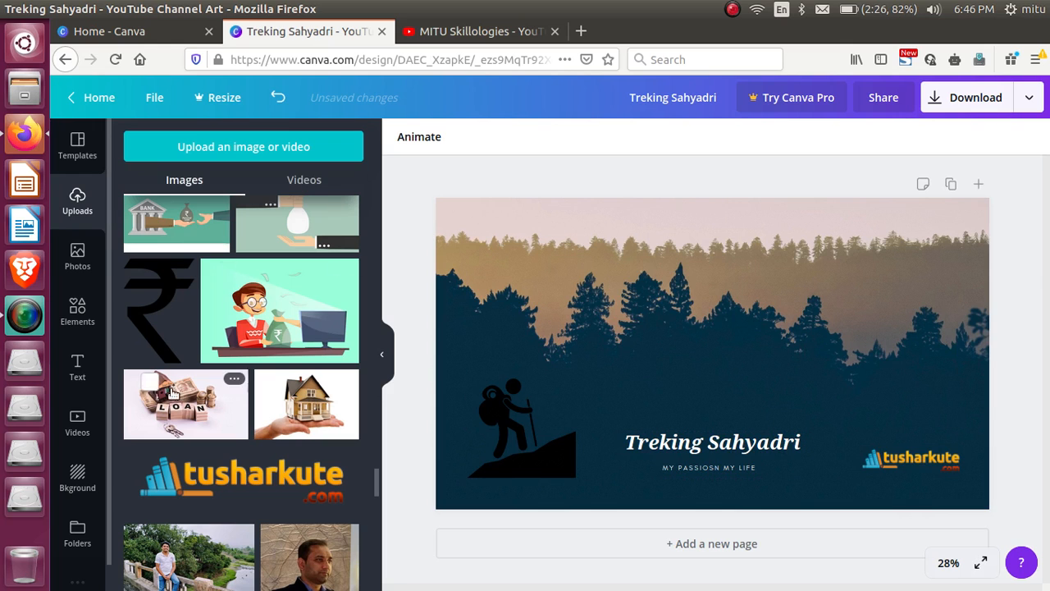
# - Add the rounded square shape from the recently used elements to the banner
pyautogui.click(77, 260)
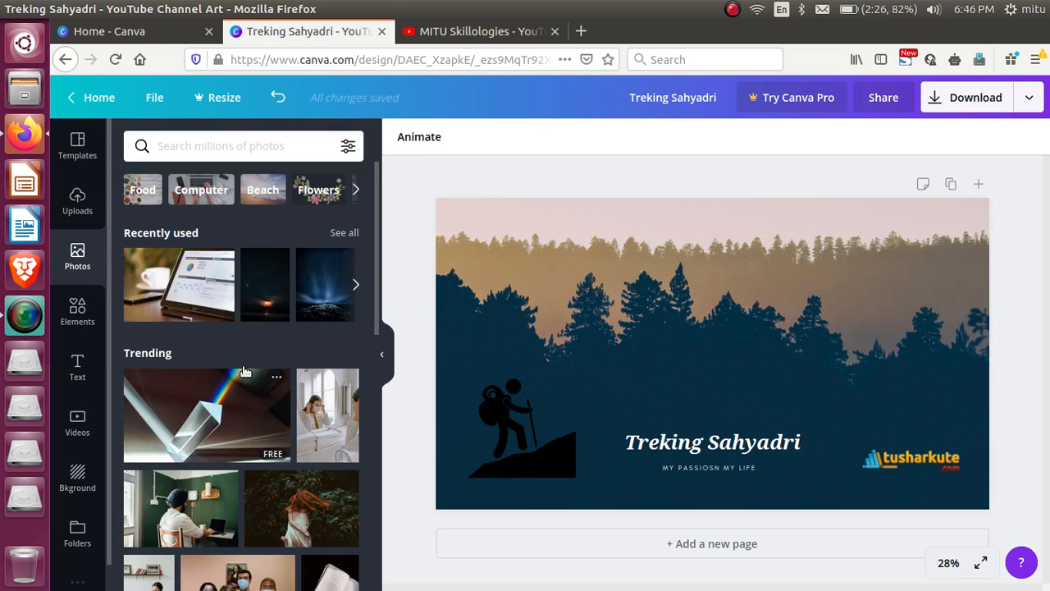
pyautogui.click(78, 316)
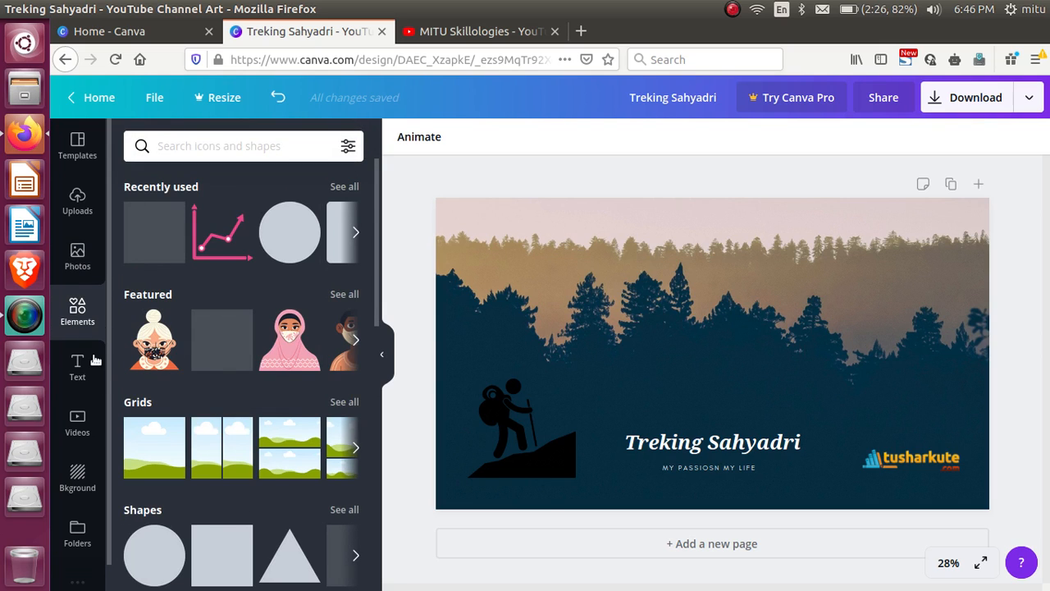
pyautogui.click(359, 233)
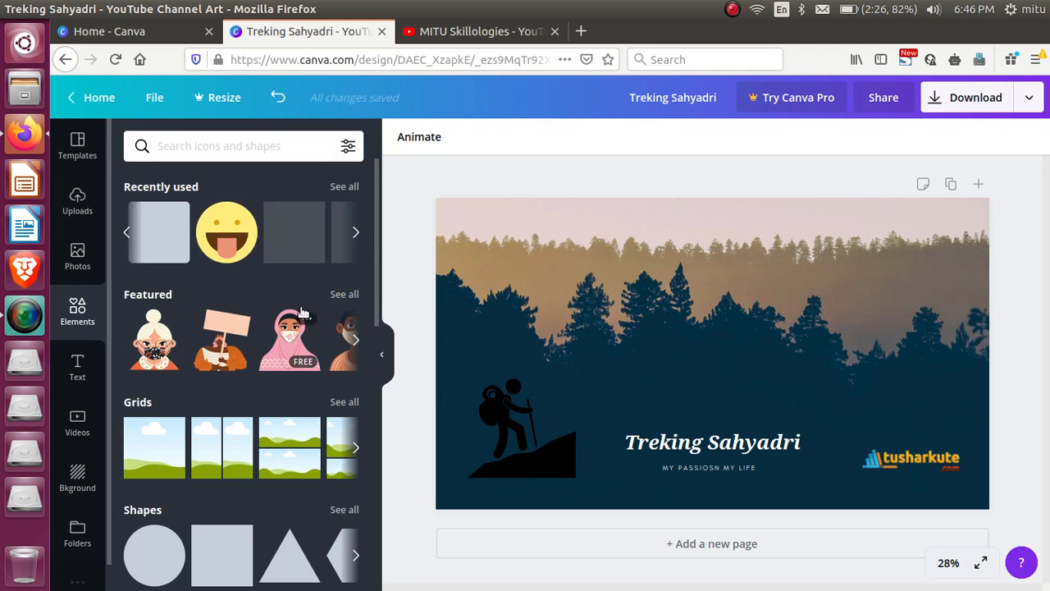
pyautogui.click(172, 246)
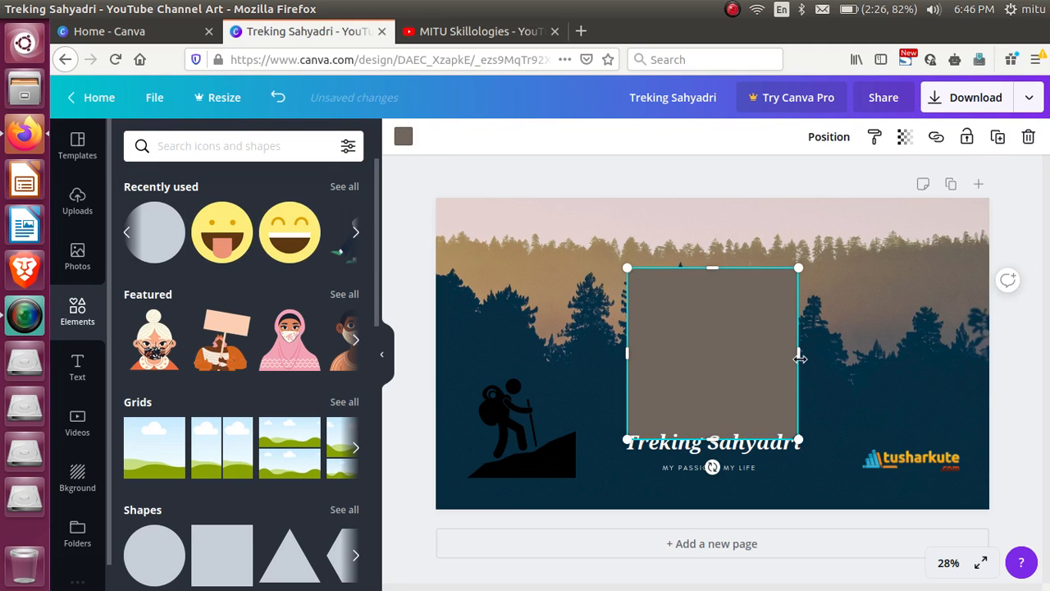
# - Resize the rounded shape into a wide, low bar and place it behind the "Treking Sahyadri" title and its subtitle
pyautogui.moveTo(797, 353); pyautogui.dragTo(911, 353)
pyautogui.moveTo(761, 440); pyautogui.dragTo(718, 443)
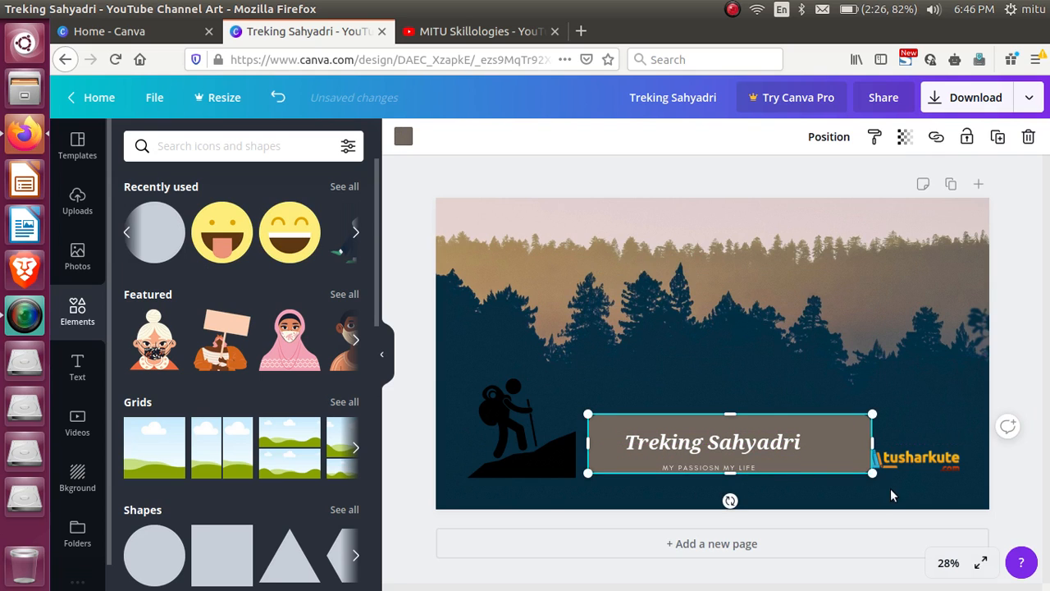
pyautogui.moveTo(871, 473); pyautogui.dragTo(777, 461)
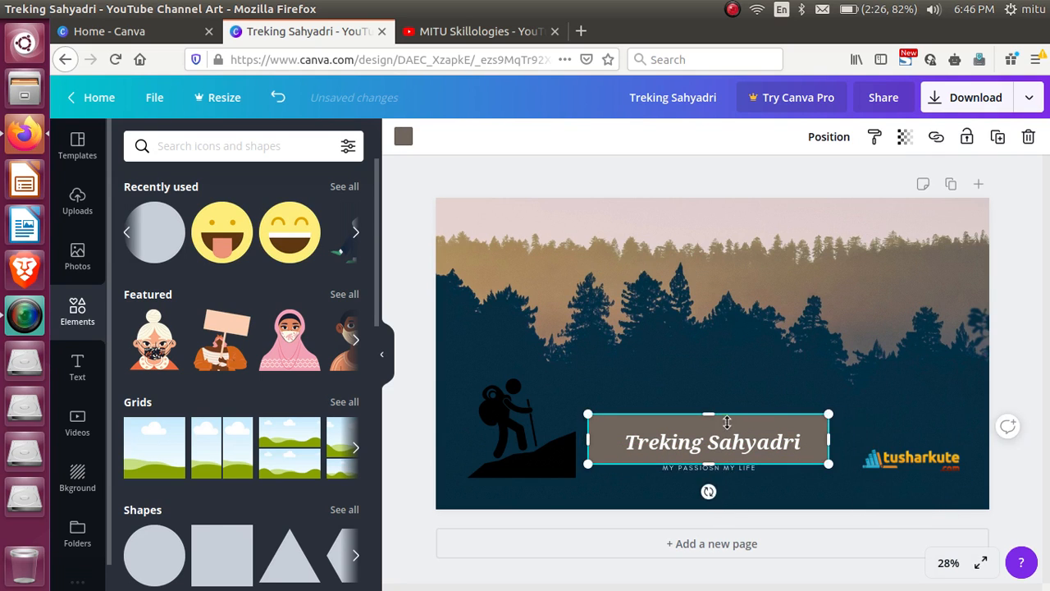
pyautogui.click(1025, 323)
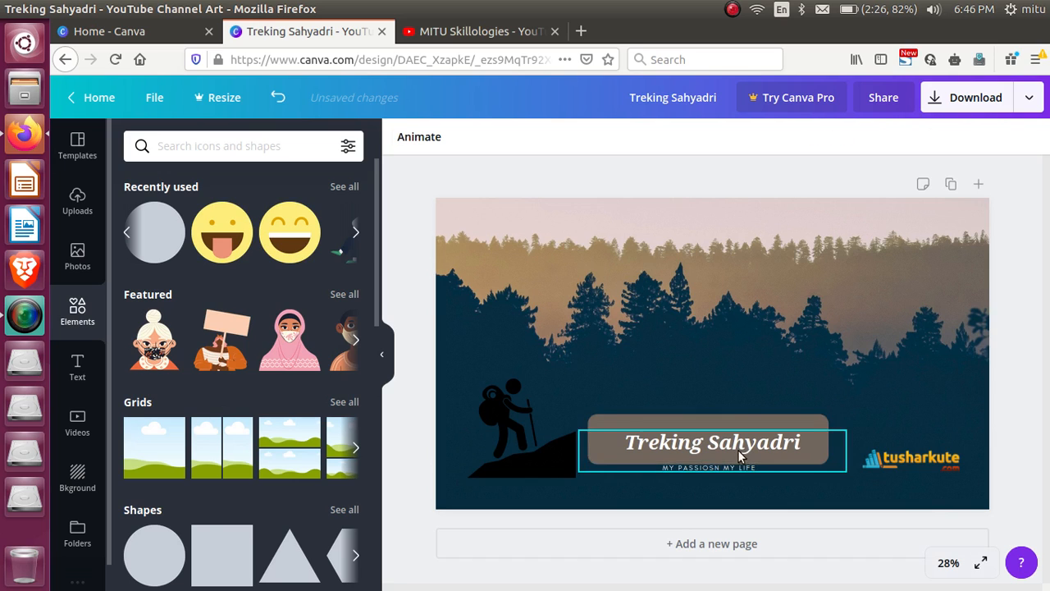
pyautogui.moveTo(706, 424); pyautogui.dragTo(709, 435)
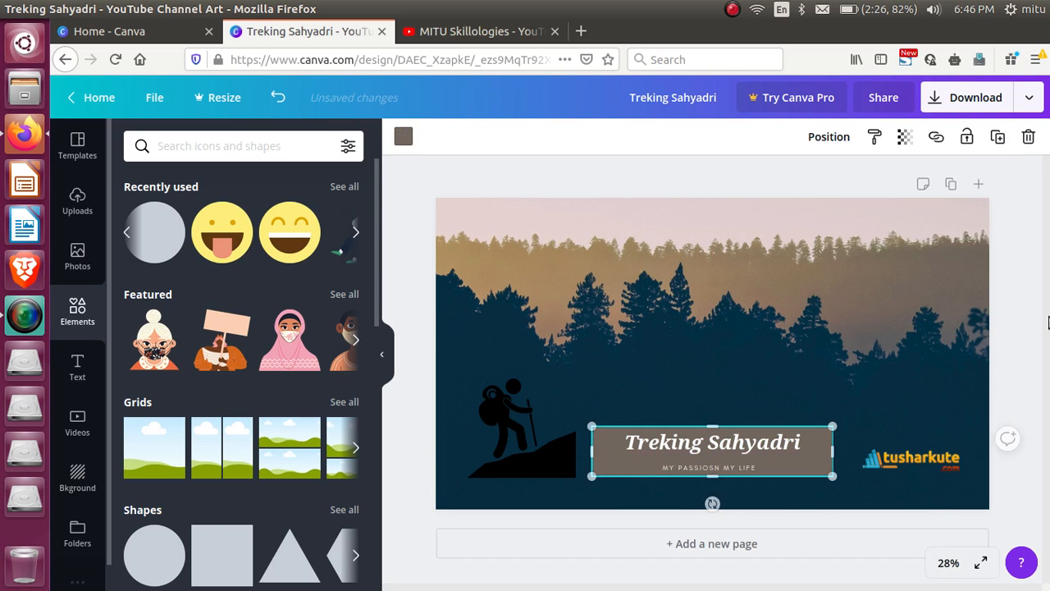
pyautogui.click(1030, 280)
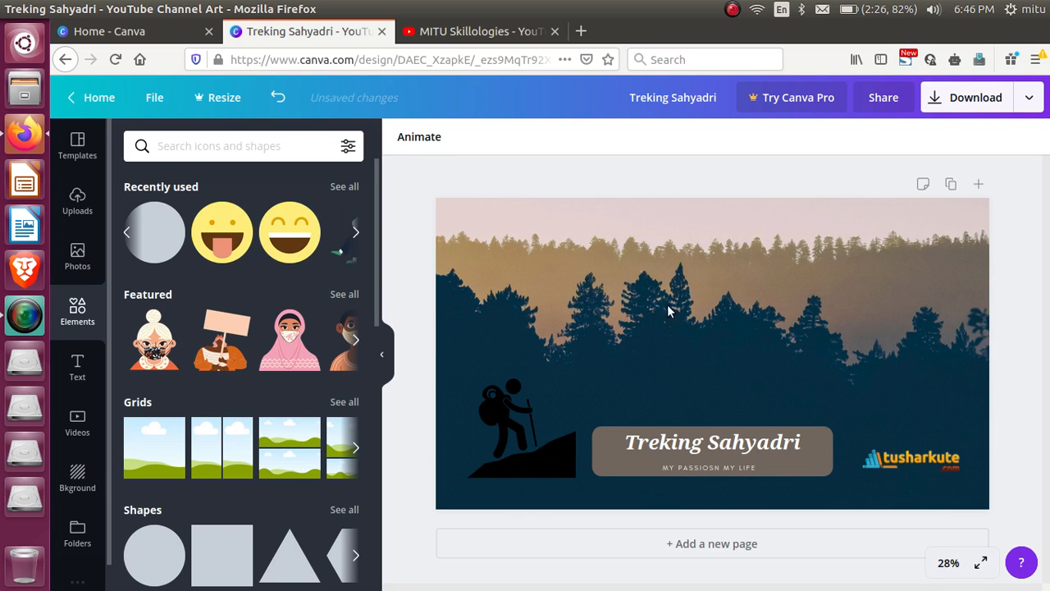
# - Examine the text formatting options available for the "Treking Sahyadri" title, including colour and the additional settings
pyautogui.click(548, 281)
pyautogui.click(669, 448)
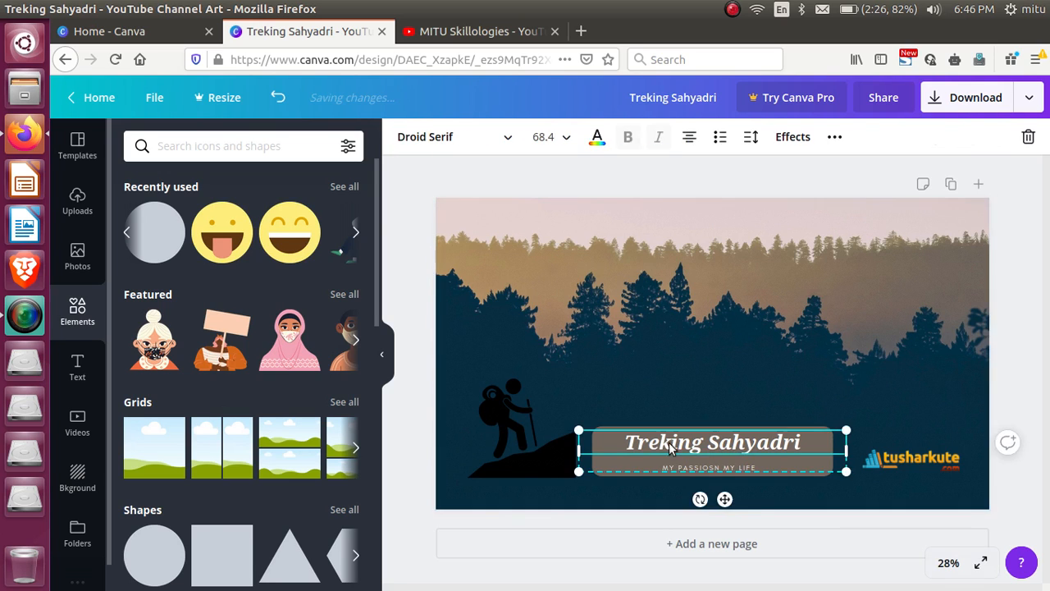
pyautogui.doubleClick(699, 446)
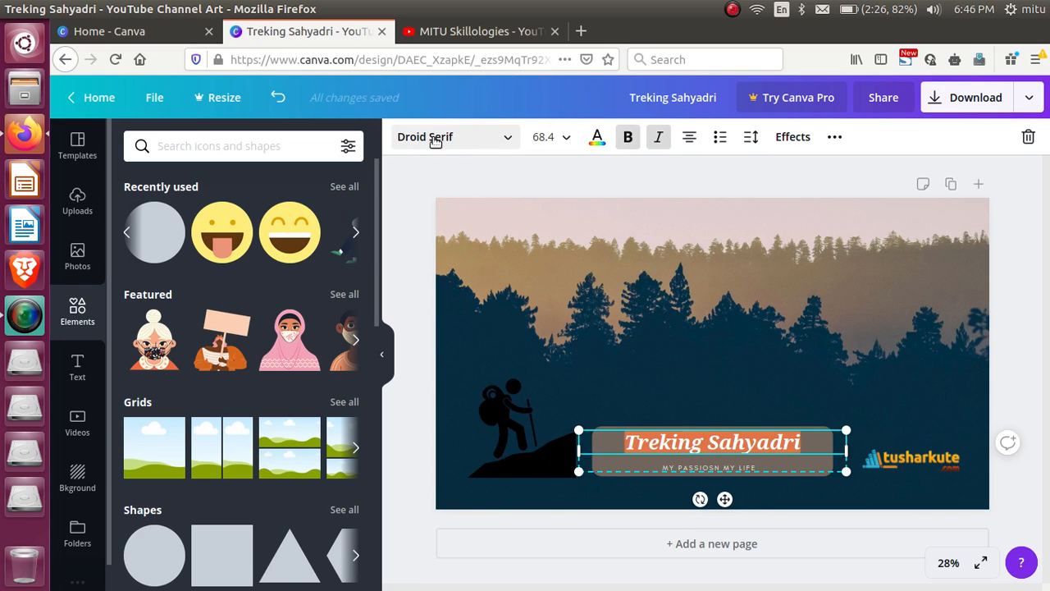
pyautogui.click(598, 137)
pyautogui.click(600, 138)
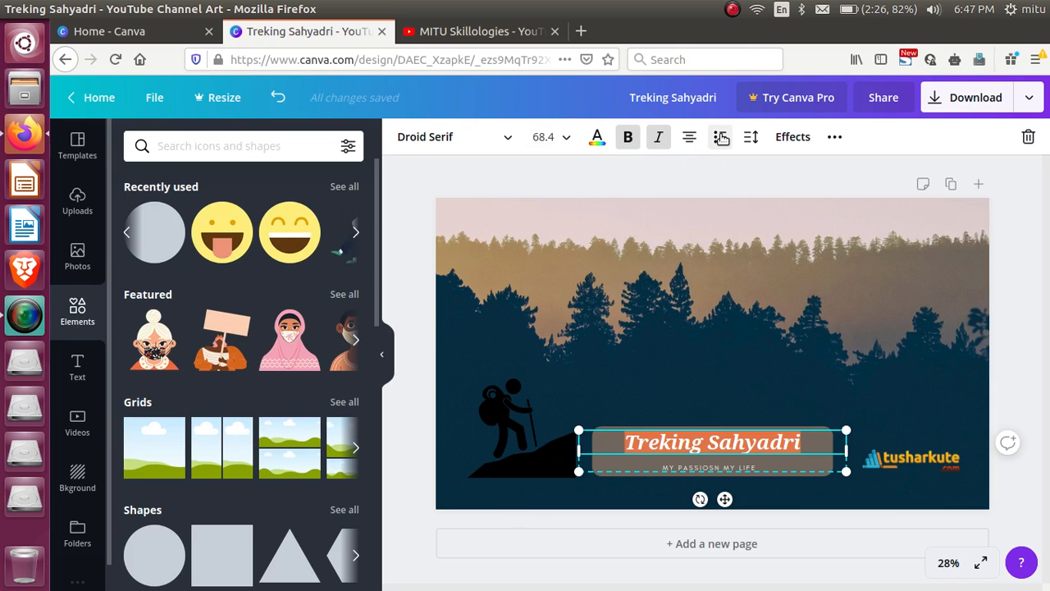
pyautogui.click(835, 138)
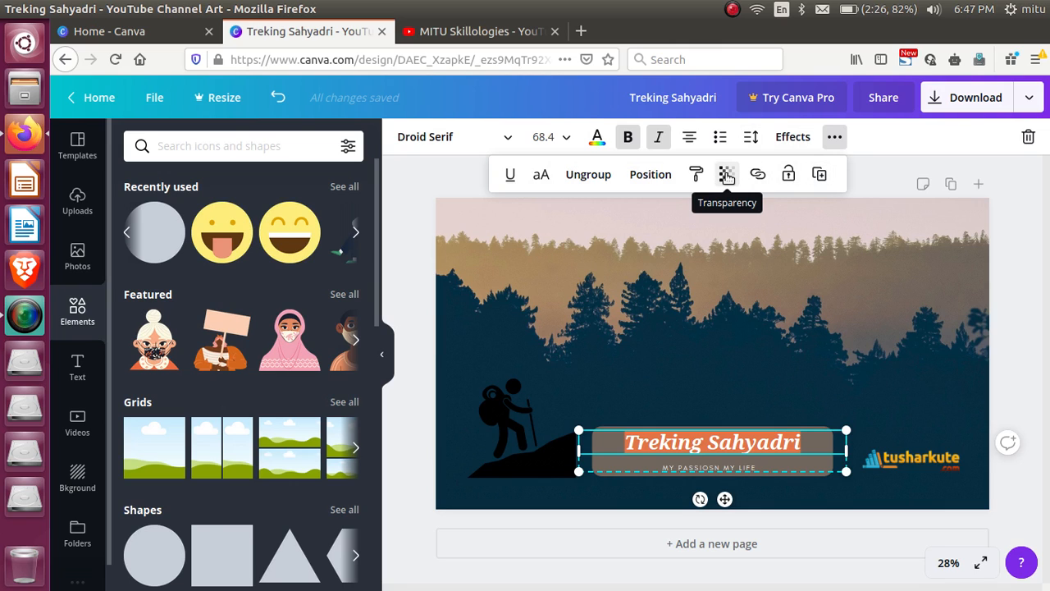
pyautogui.click(1014, 223)
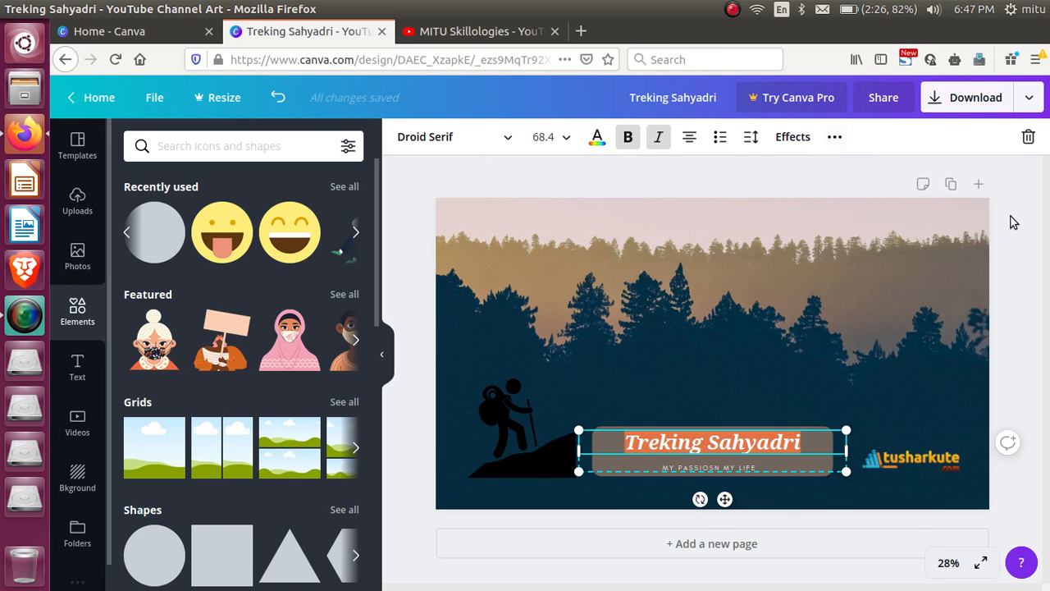
pyautogui.click(1012, 198)
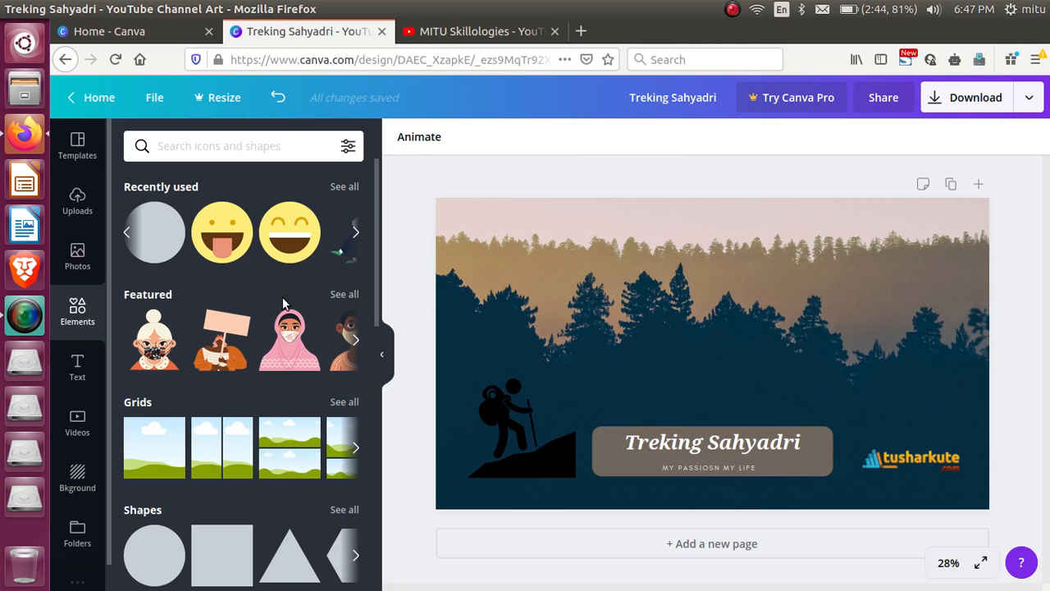
# - Add a heading near the banner's upper edge reading "World of" followed by the channel owner's full name
pyautogui.click(77, 367)
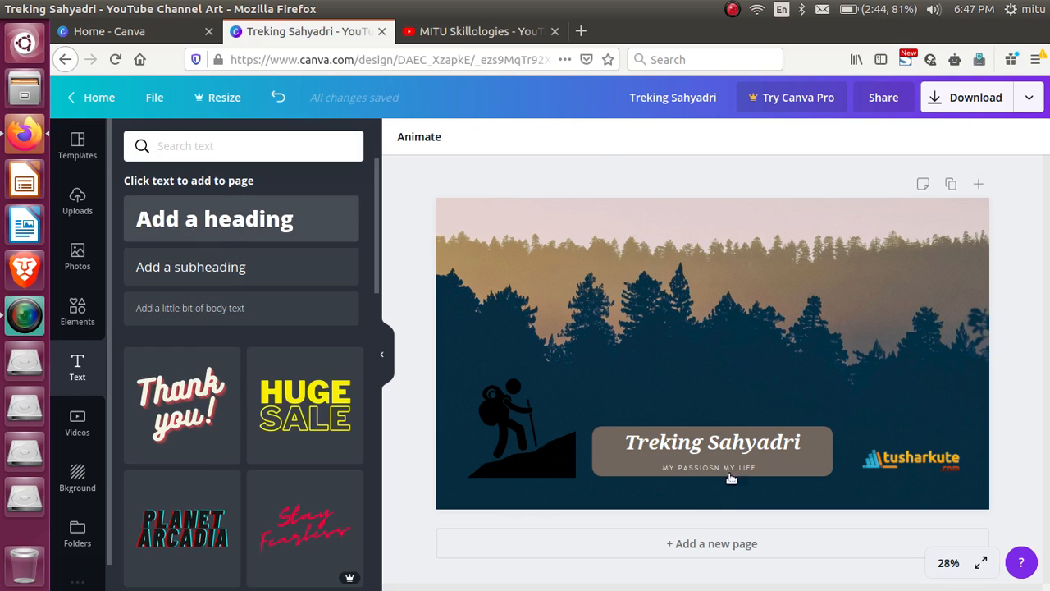
pyautogui.click(214, 218)
pyautogui.moveTo(738, 334); pyautogui.dragTo(735, 216)
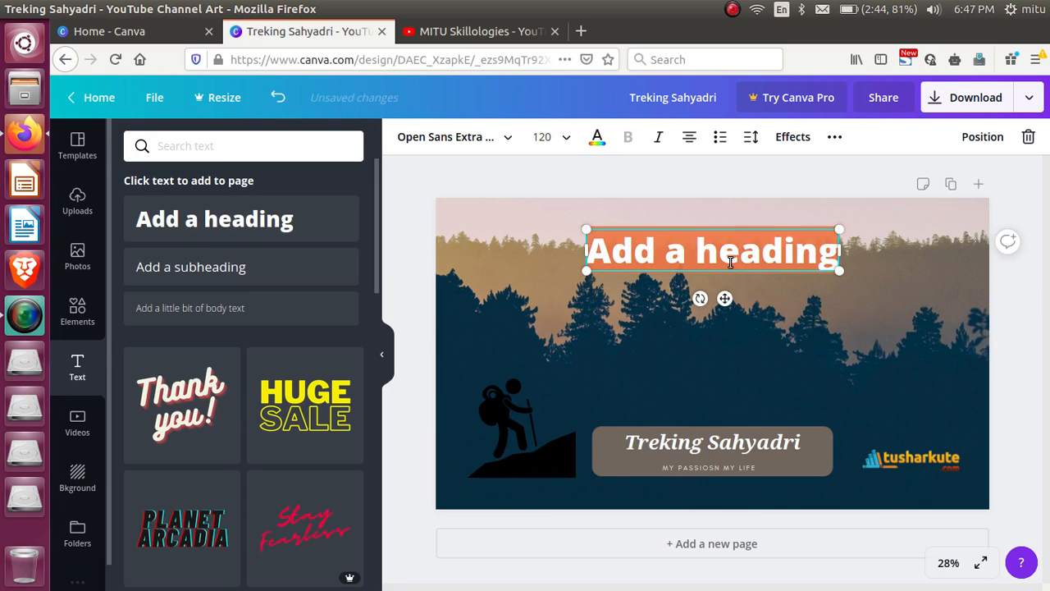
pyautogui.write('World')
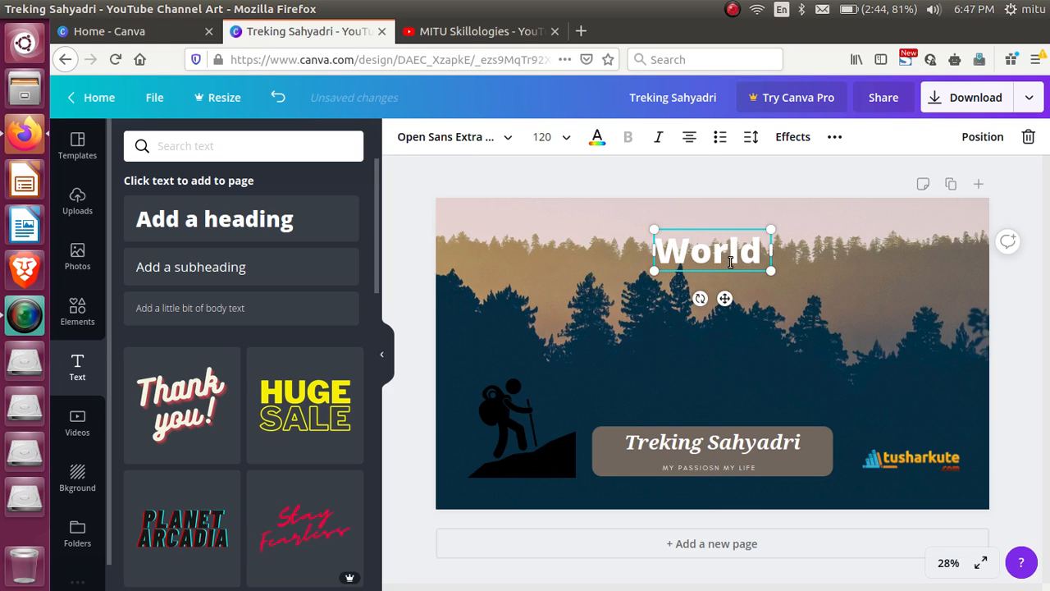
pyautogui.write(' of Tus')
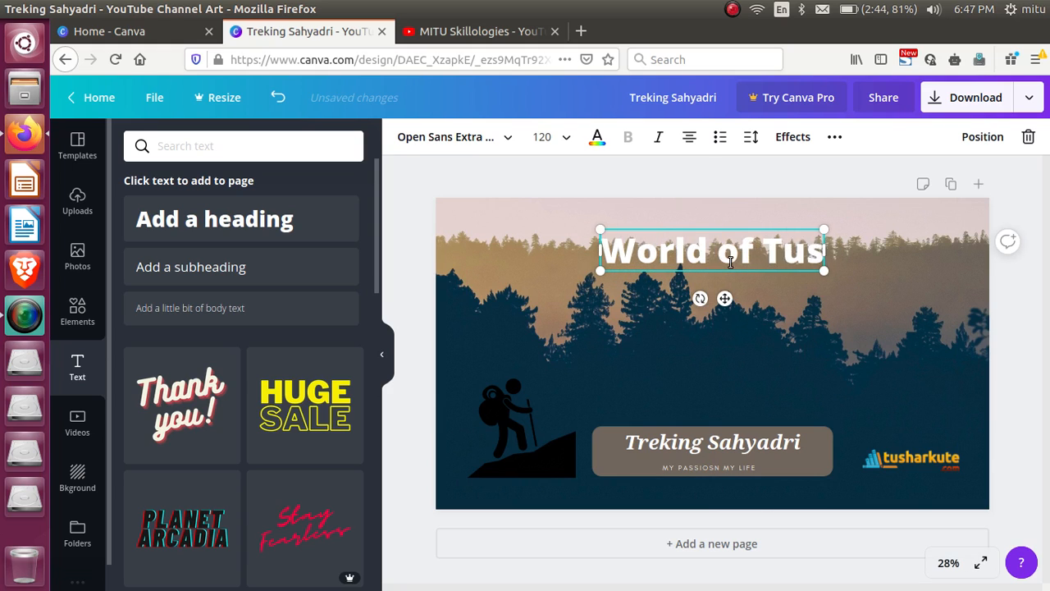
pyautogui.write('har Kute')
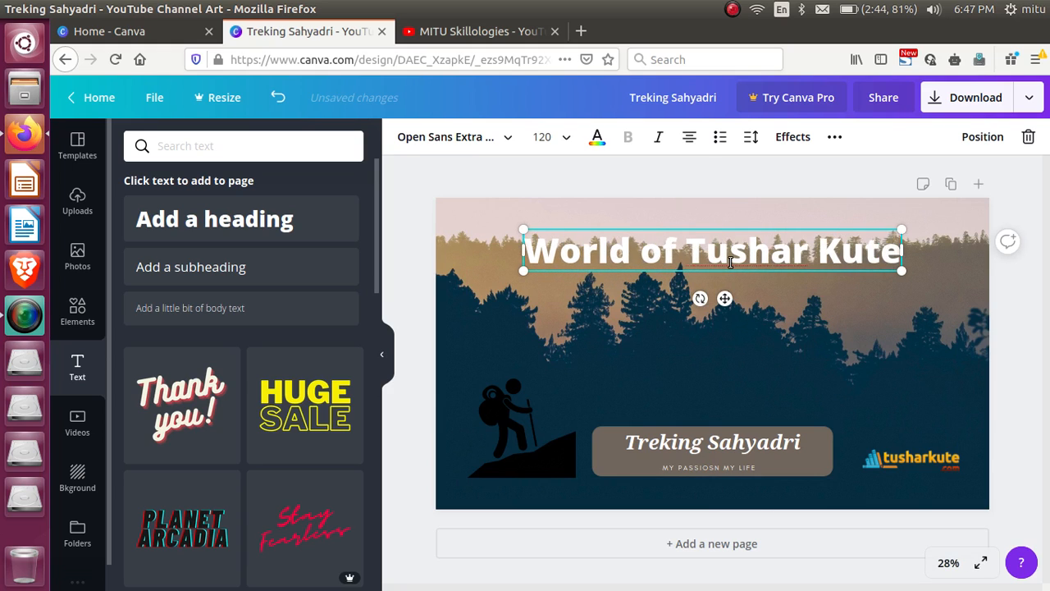
# - Set the new heading's text colour to black
pyautogui.hotkey('ctrl', 'a')
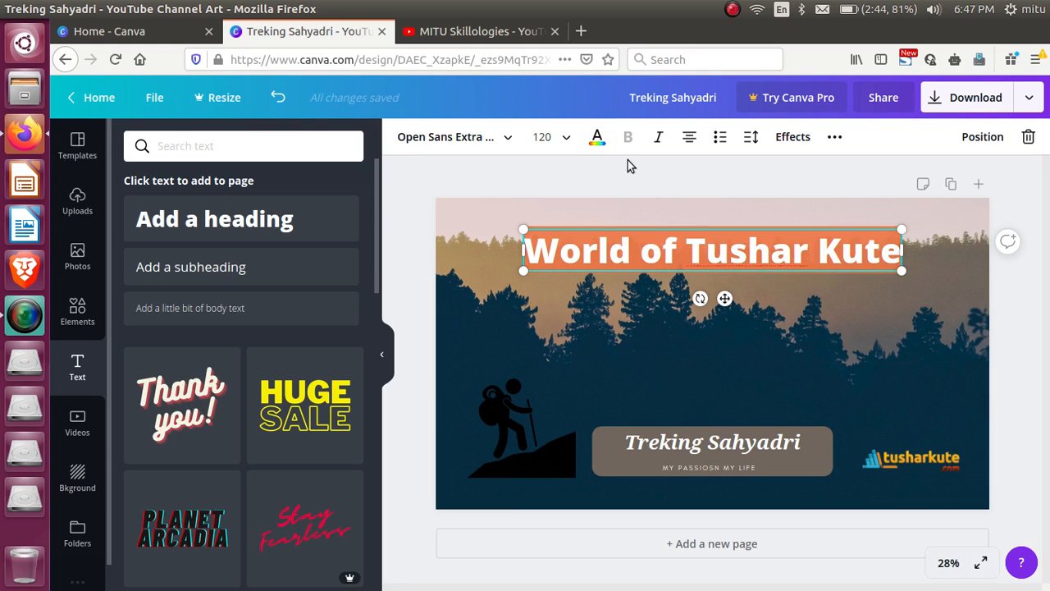
pyautogui.click(598, 136)
pyautogui.click(221, 363)
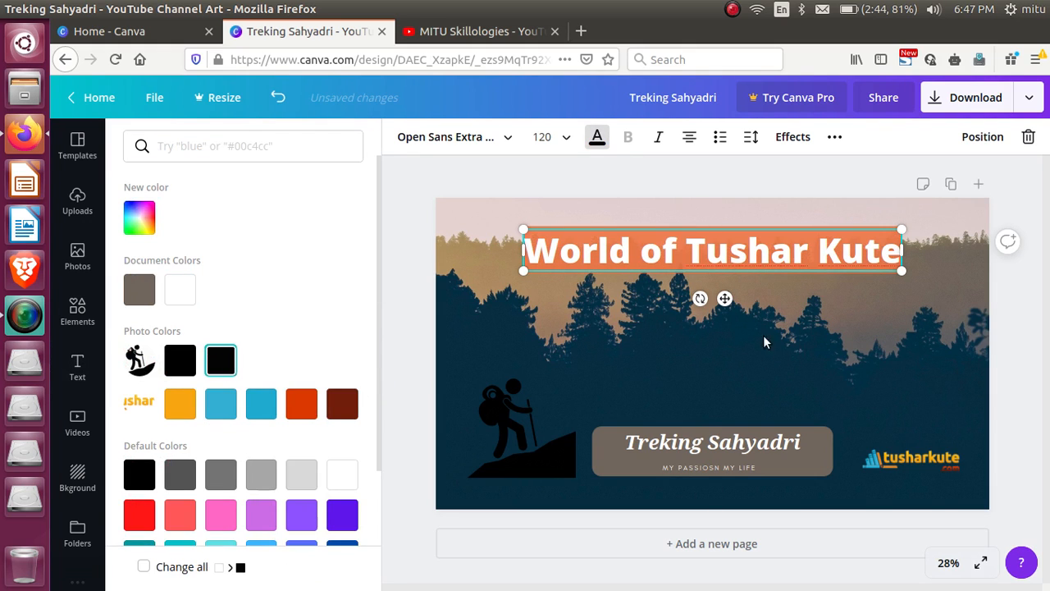
pyautogui.click(847, 333)
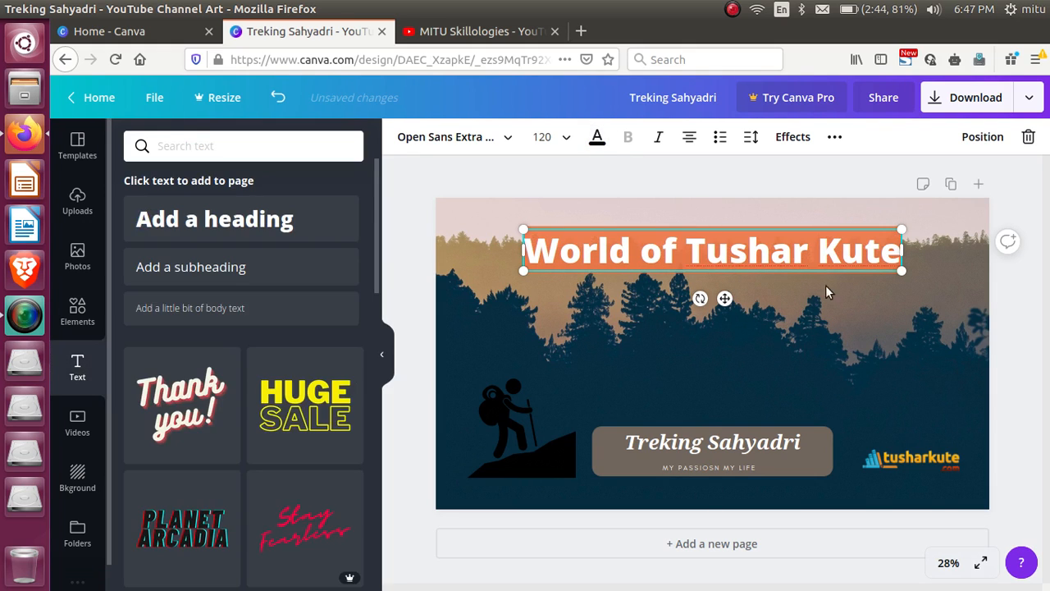
pyautogui.click(1010, 284)
# - Move the "World of" heading down to the tree line and recolour it with the orange from the logo's photo colours
pyautogui.moveTo(731, 253); pyautogui.dragTo(732, 321)
pyautogui.click(1025, 228)
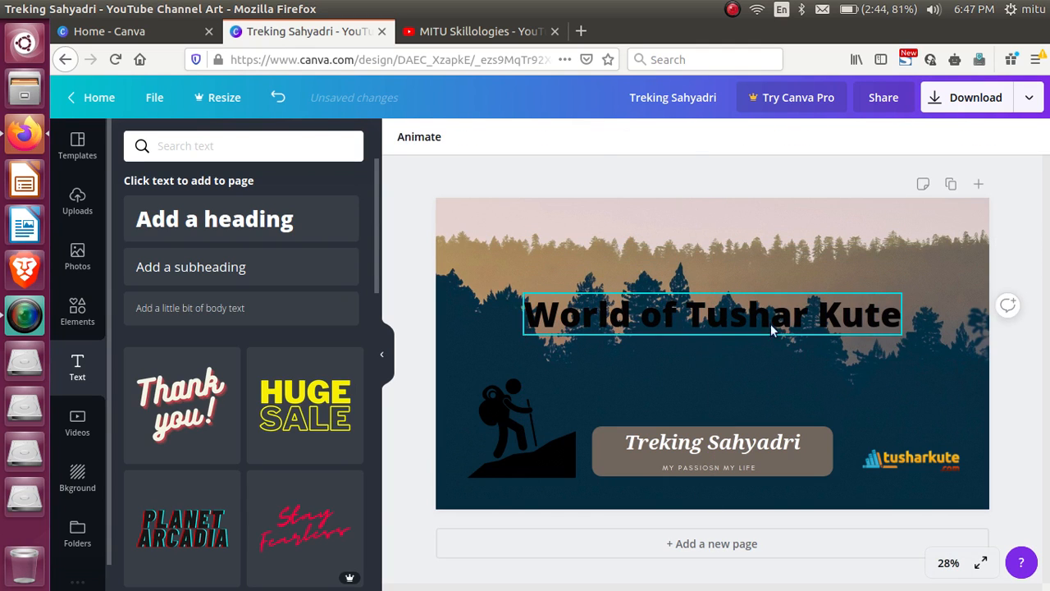
pyautogui.doubleClick(684, 321)
pyautogui.click(597, 138)
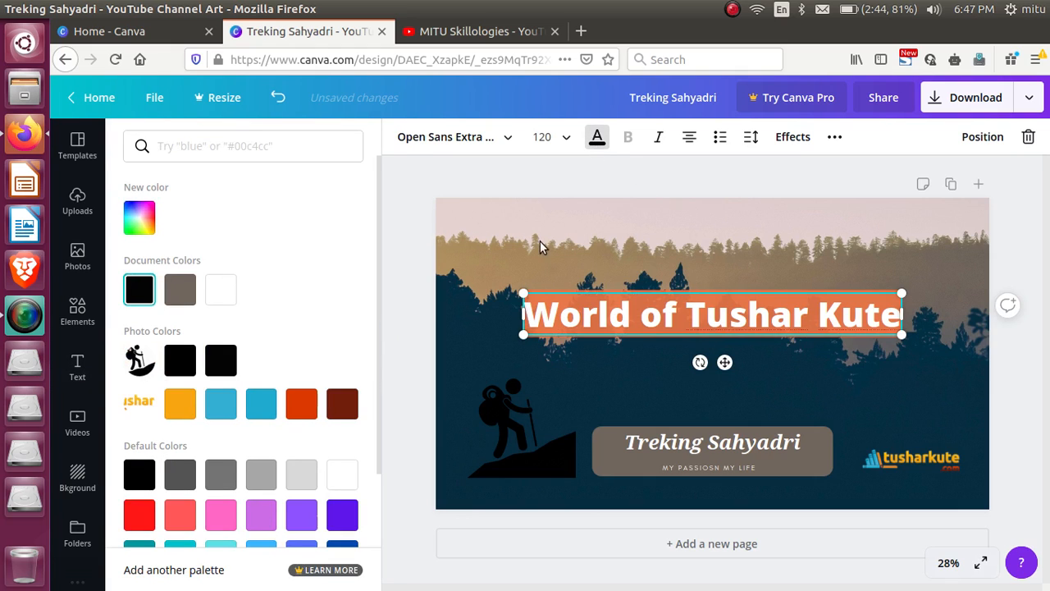
pyautogui.click(170, 410)
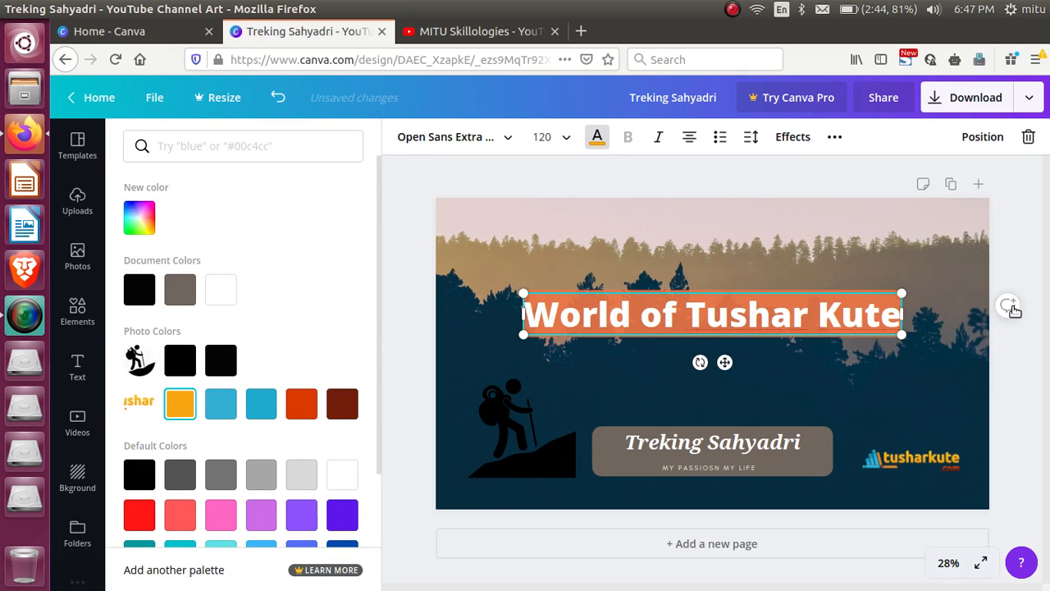
pyautogui.click(1017, 242)
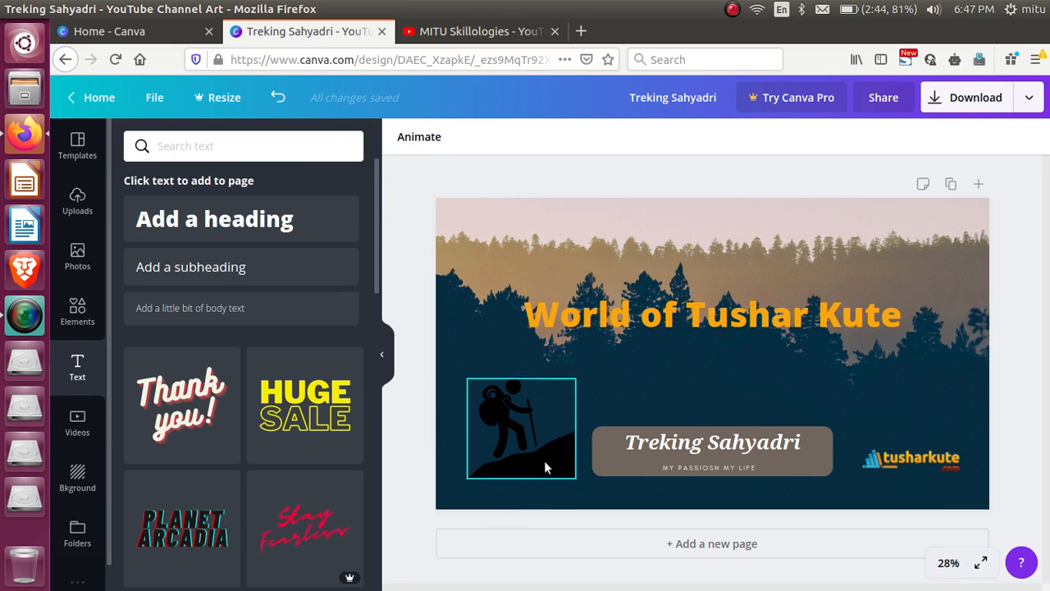
pyautogui.click(84, 433)
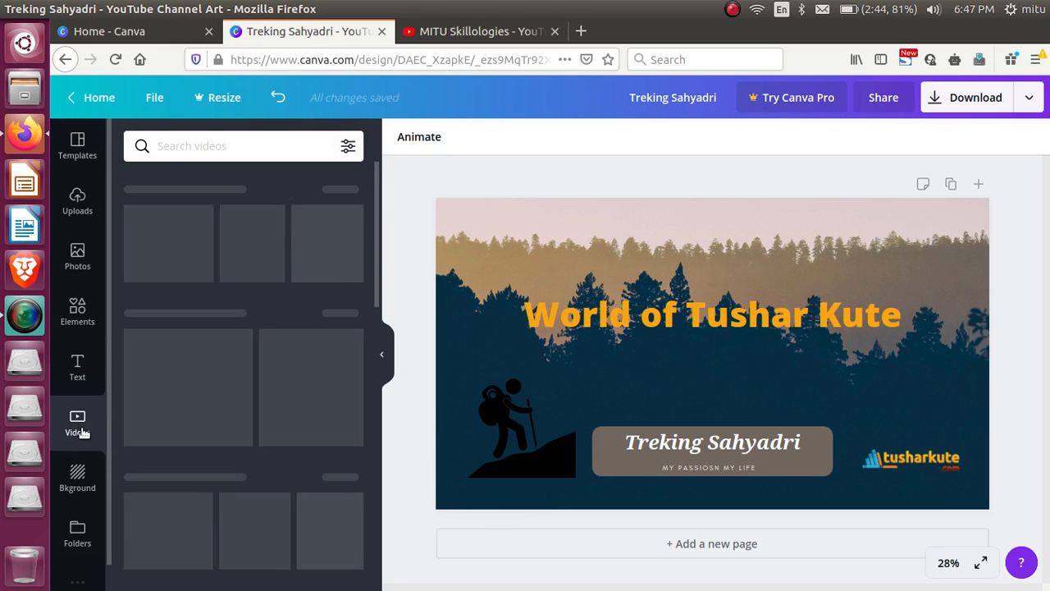
pyautogui.click(74, 483)
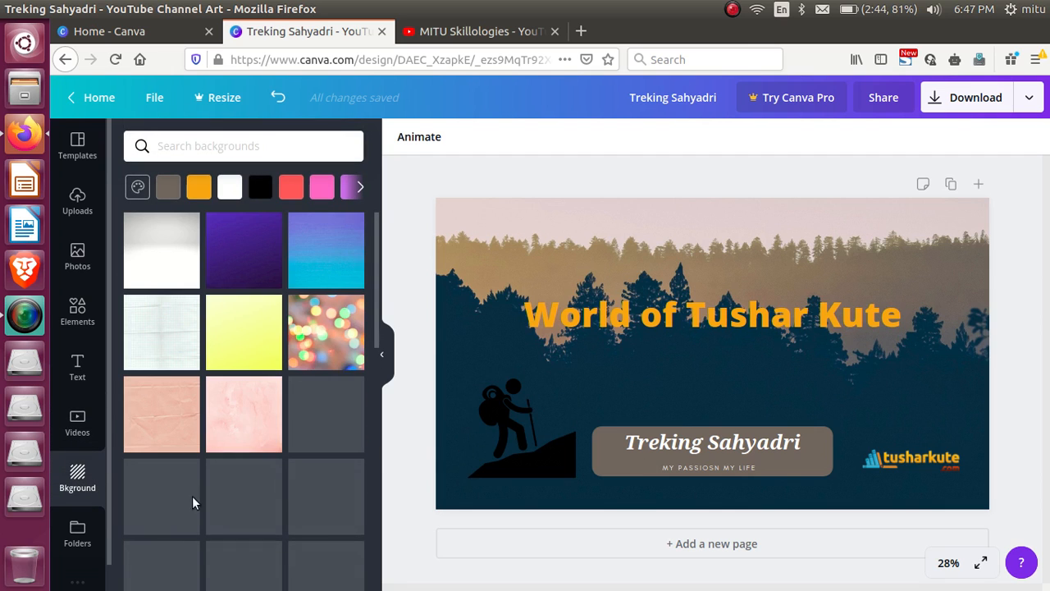
pyautogui.click(80, 525)
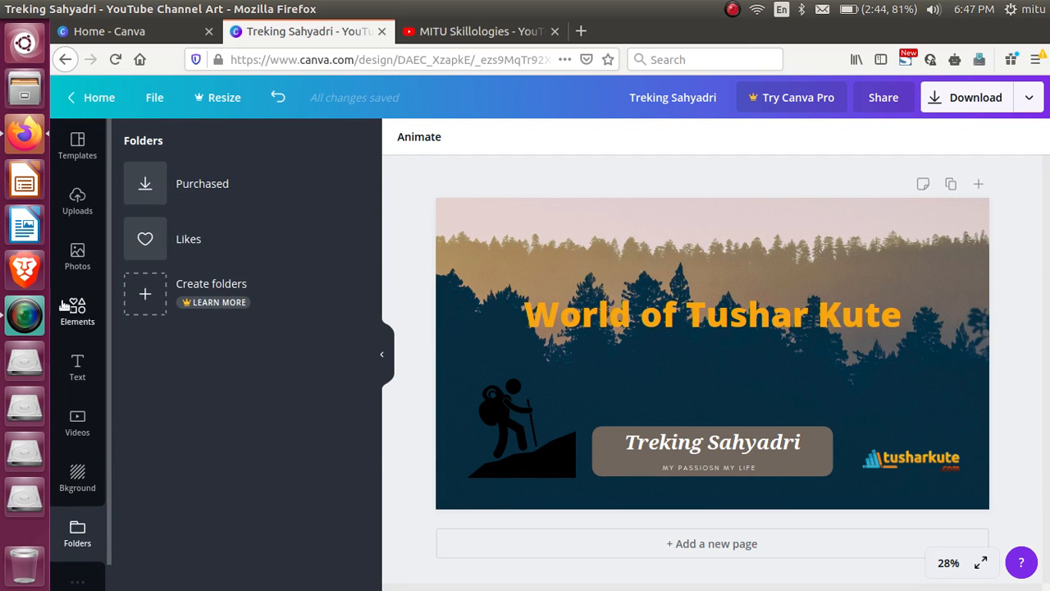
pyautogui.click(77, 205)
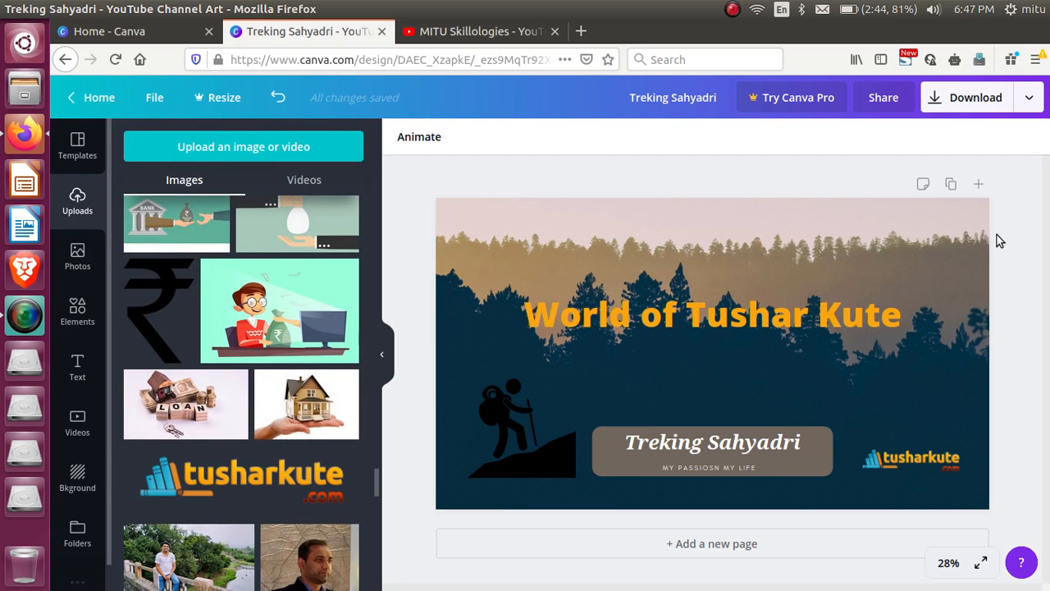
pyautogui.click(82, 251)
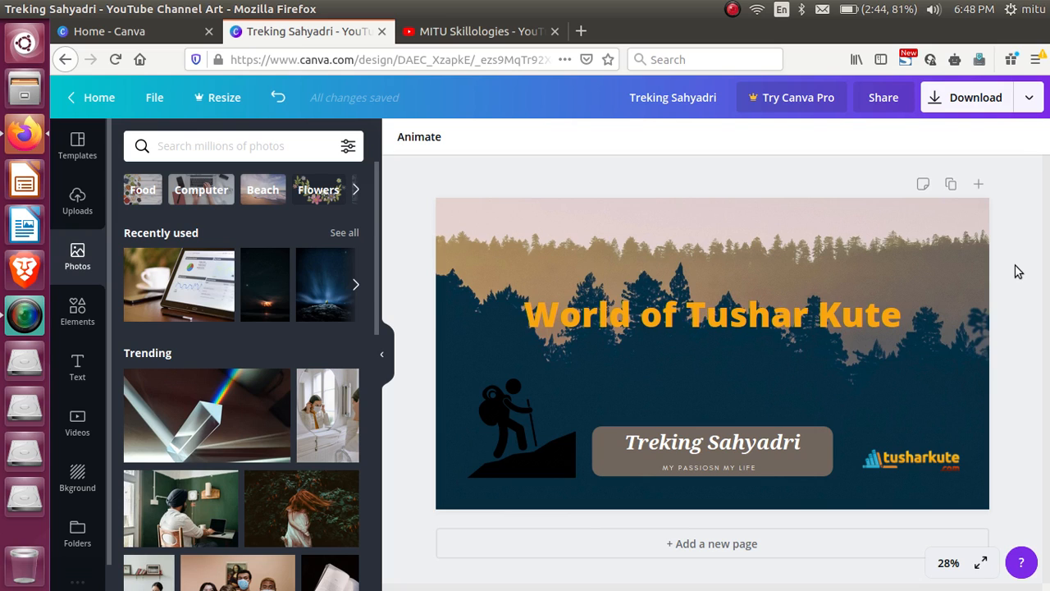
# - Download the channel art as a PNG, save it to the Desktop as "Treking Sahyadri.png", and dismiss the Canva Pro offer
pyautogui.click(968, 98)
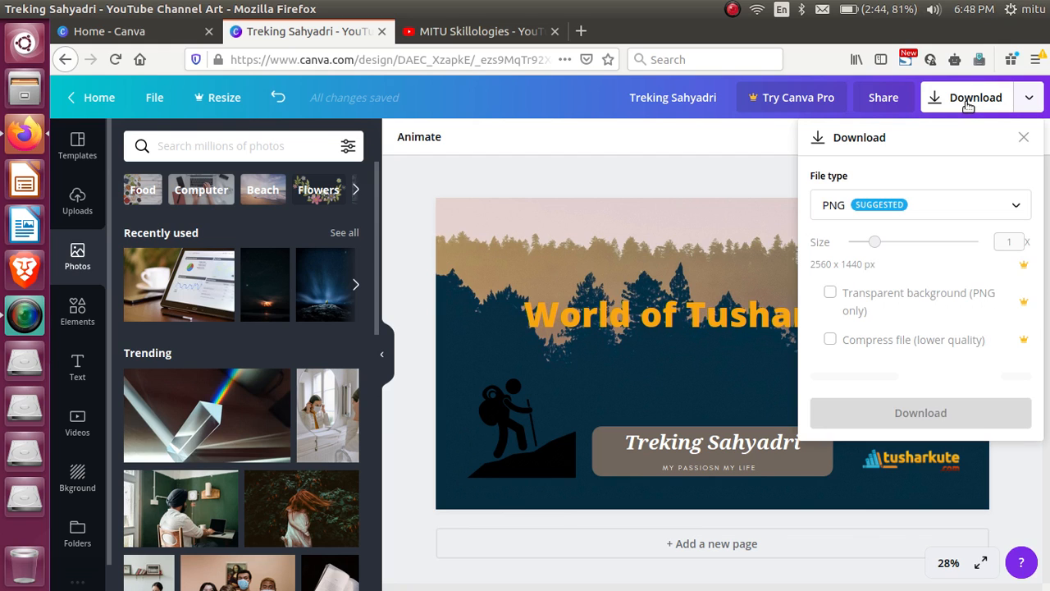
pyautogui.click(921, 210)
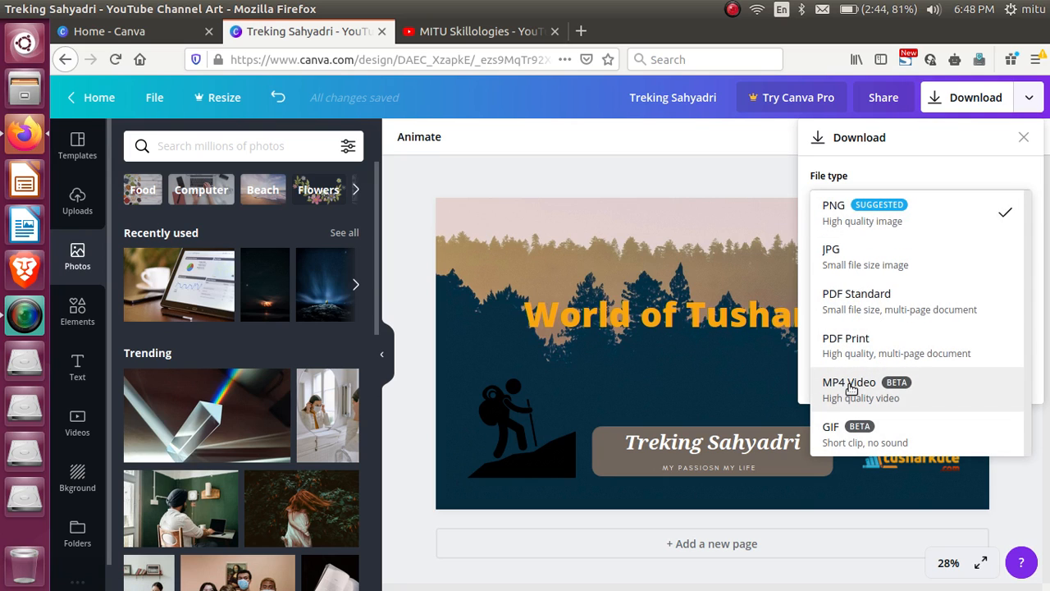
pyautogui.click(855, 216)
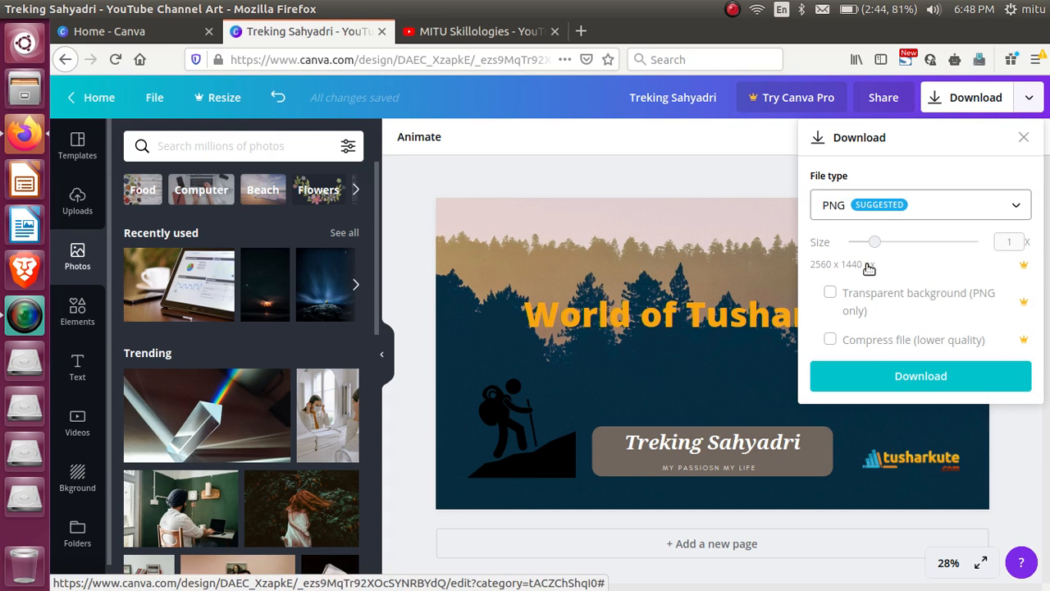
pyautogui.click(939, 378)
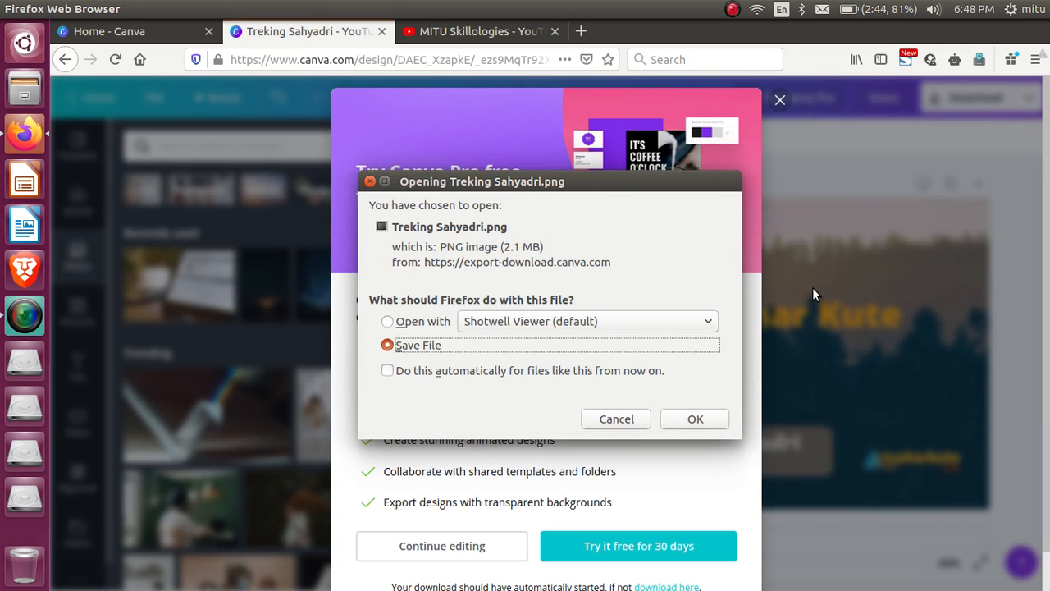
pyautogui.click(680, 418)
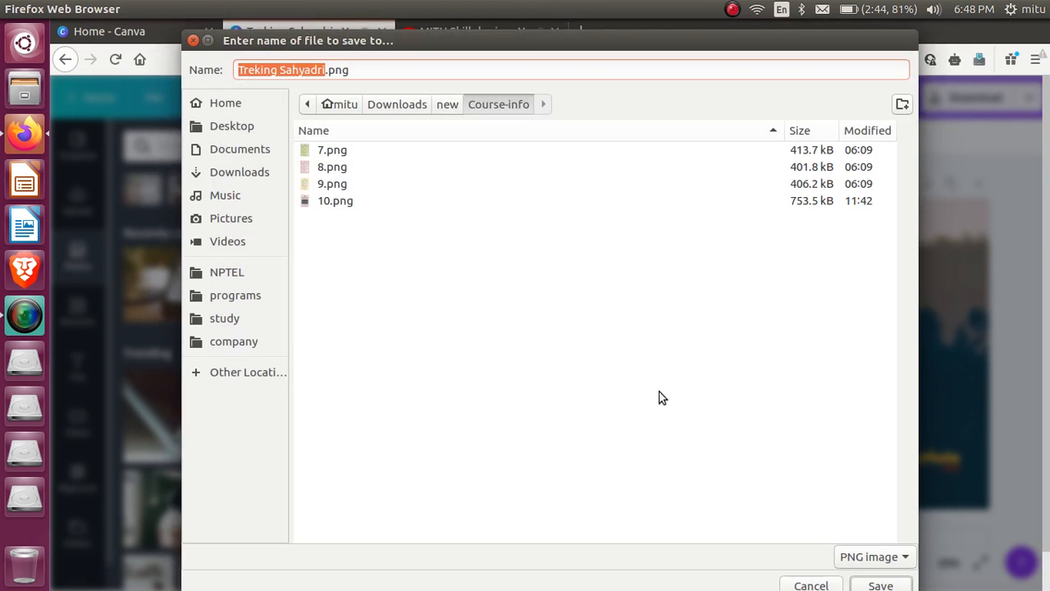
pyautogui.click(243, 129)
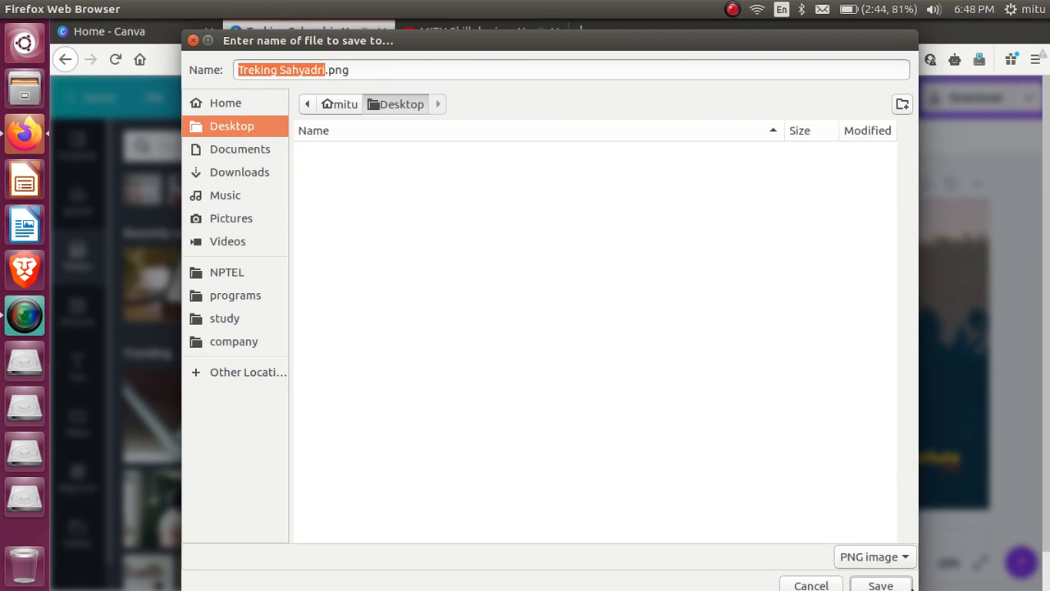
pyautogui.click(881, 584)
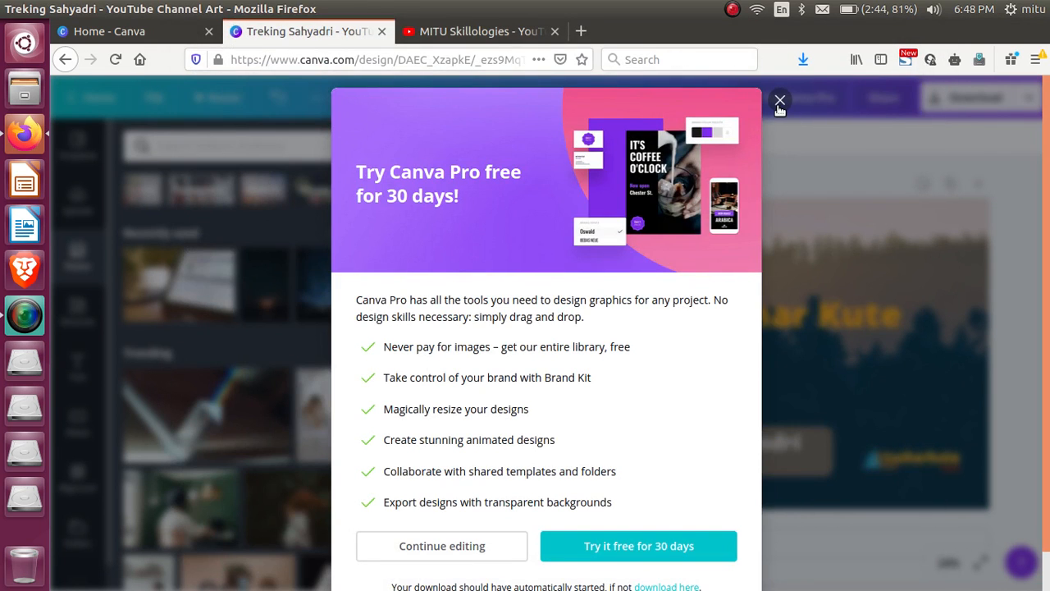
pyautogui.click(779, 102)
# - Switch to the desktop and view the saved "Treking Sahyadri.png" in Shotwell, closing the viewer when done
pyautogui.click(27, 10)
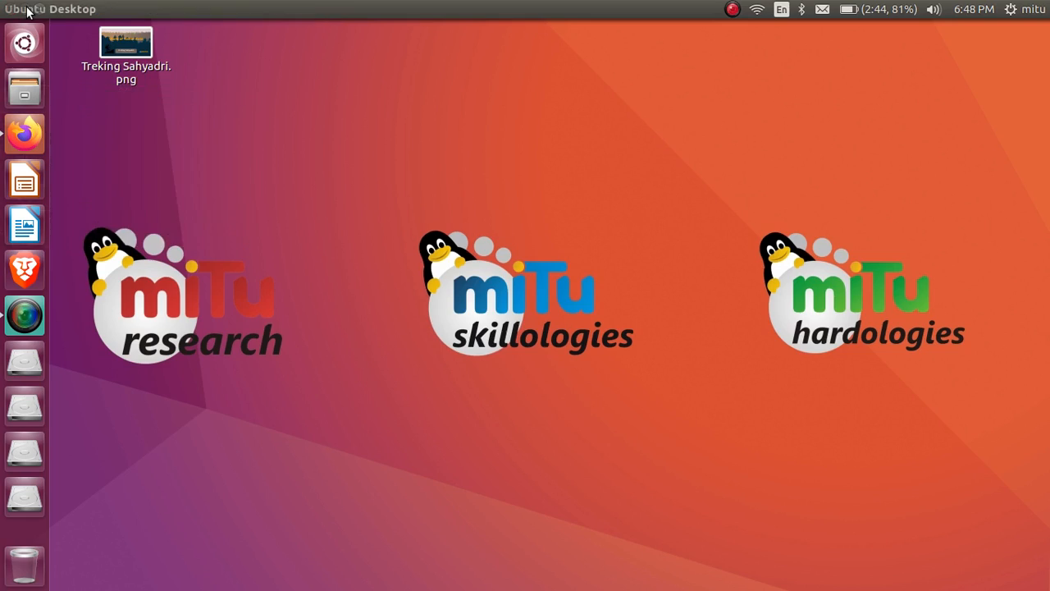
pyautogui.click(139, 56)
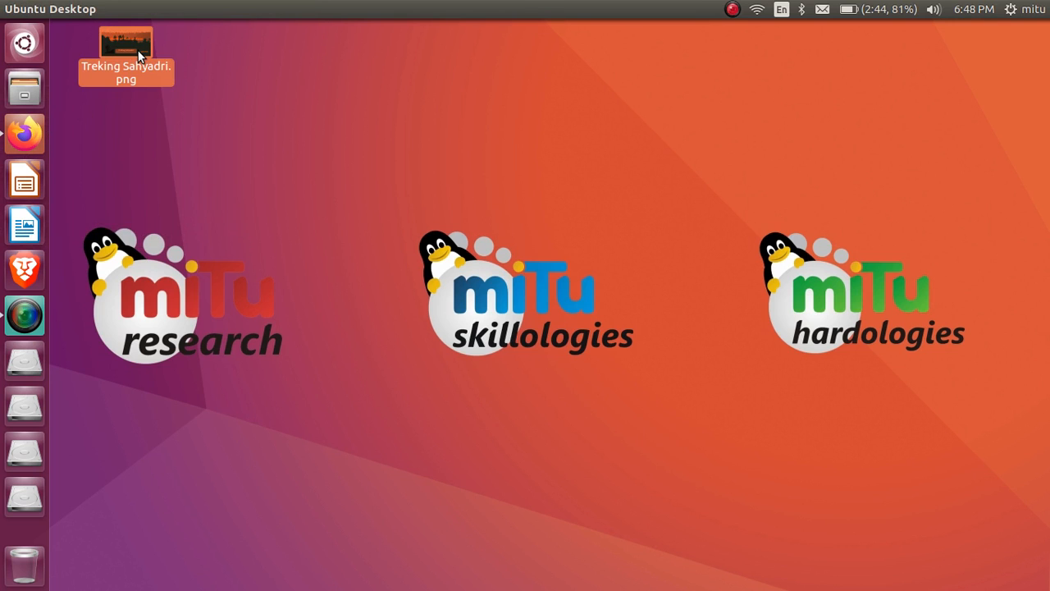
pyautogui.doubleClick(140, 56)
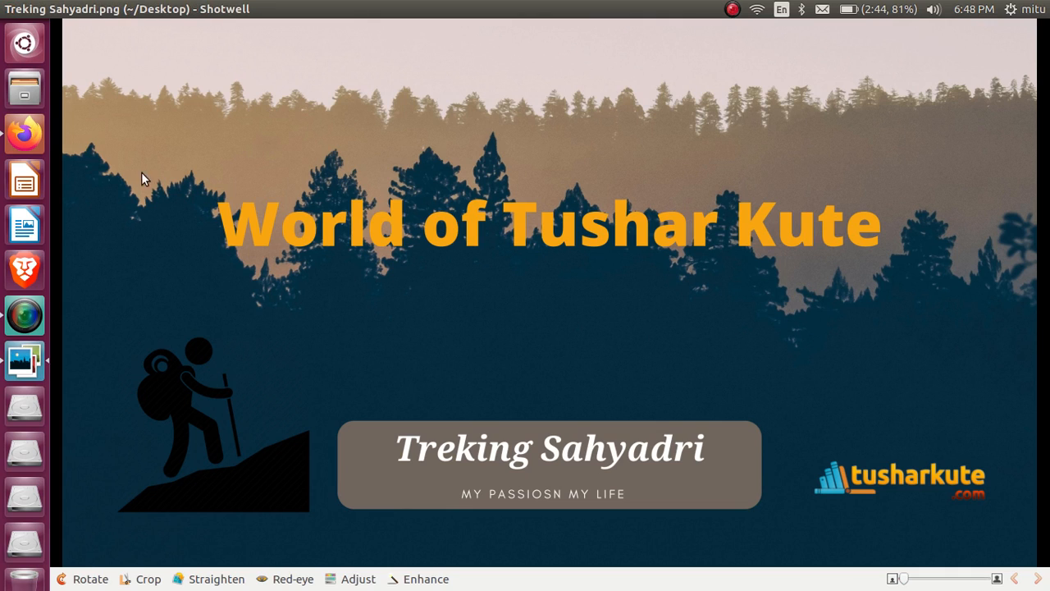
pyautogui.click(15, 9)
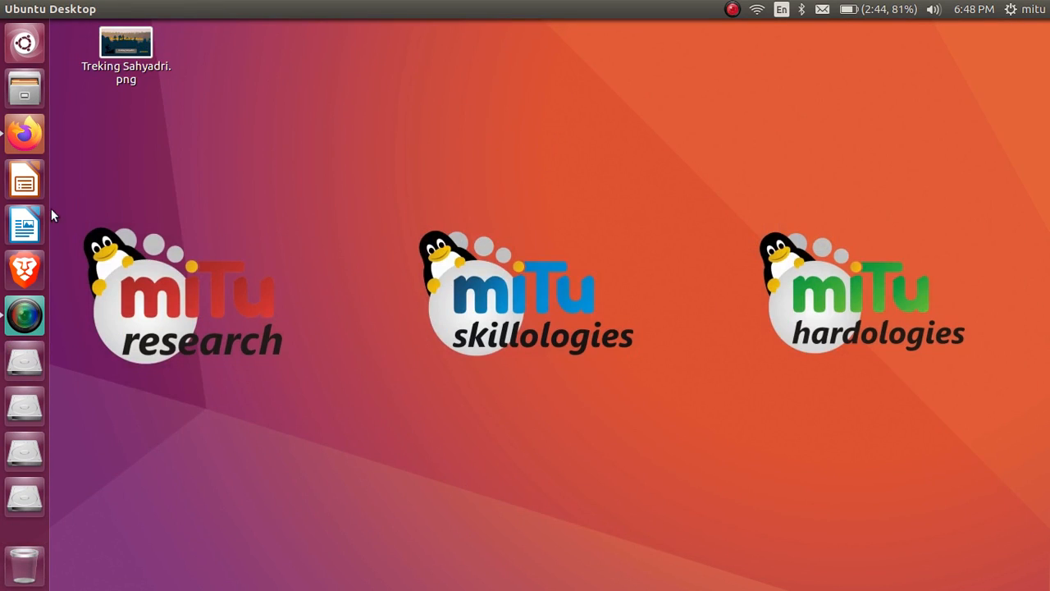
# - Return to Firefox, create a new YouTube Thumbnail design from the Canva home page, and close the channel art design
pyautogui.click(25, 136)
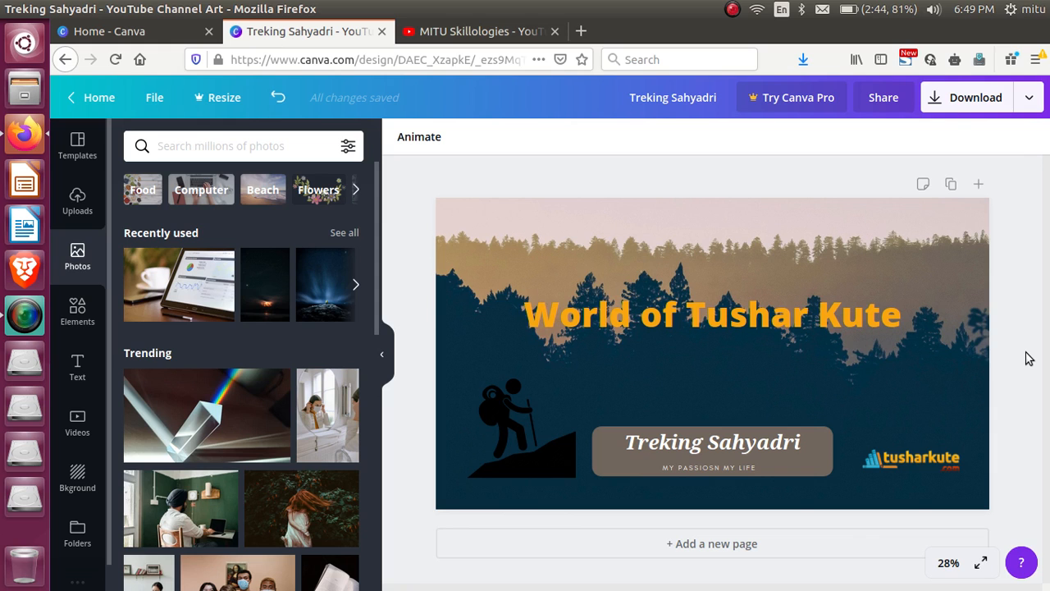
pyautogui.click(152, 37)
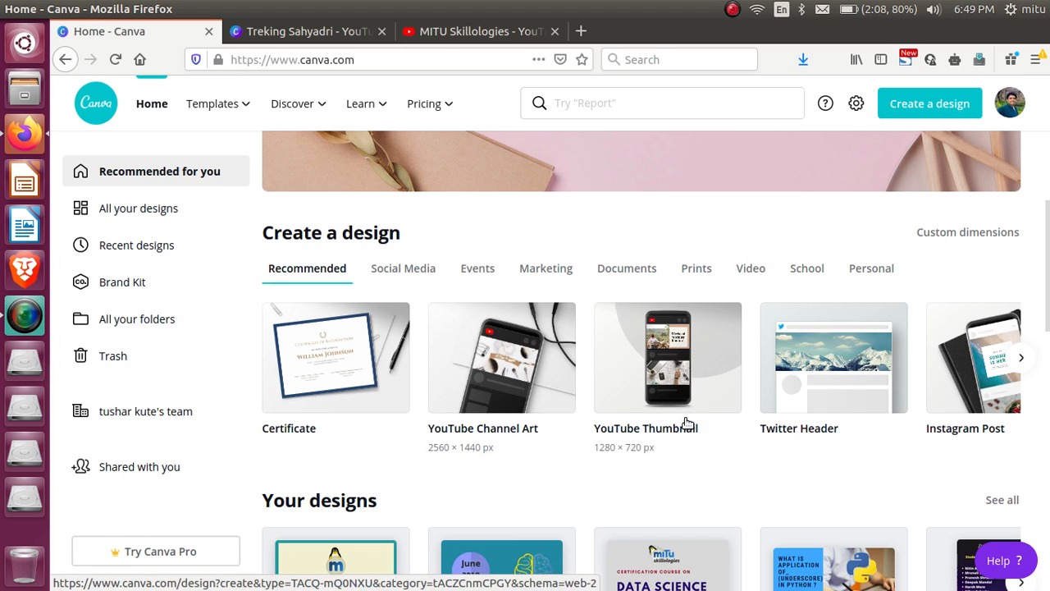
pyautogui.click(680, 378)
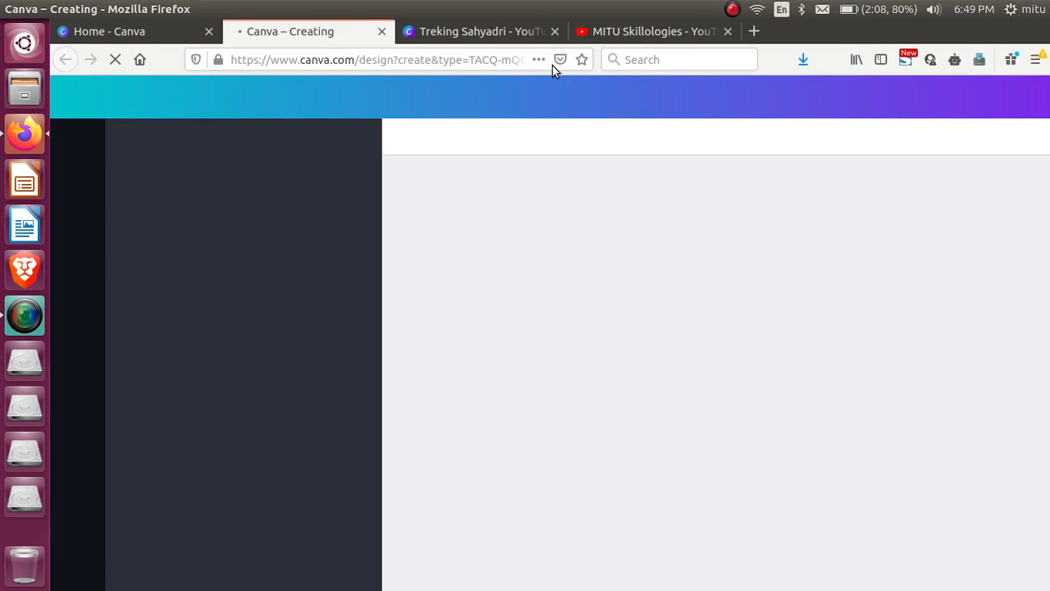
pyautogui.click(555, 31)
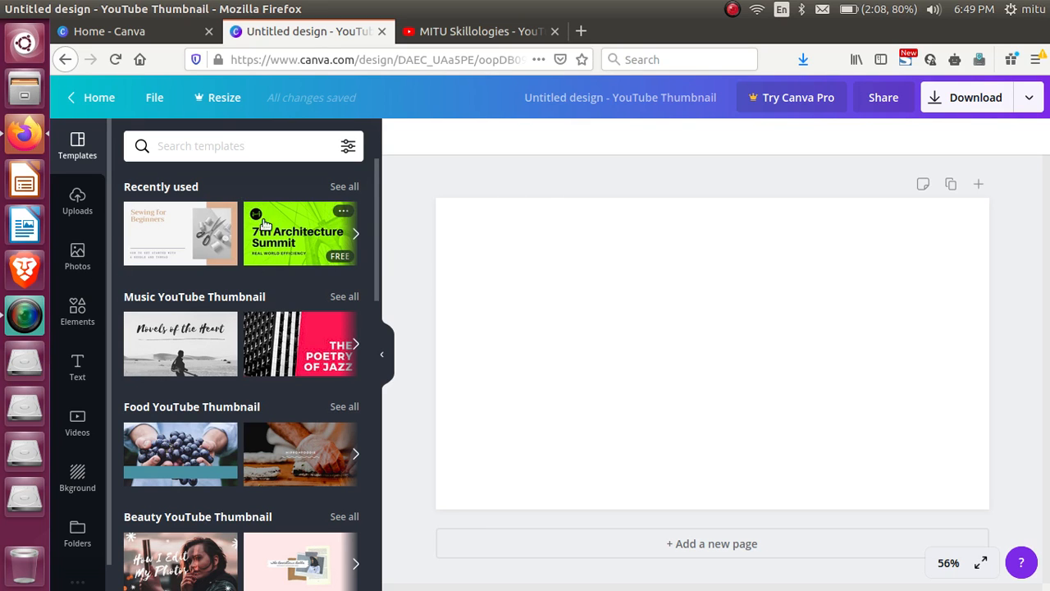
# - Apply the "Sewing for Beginners" page of the Tan and Grey Minimalism thumbnail template and delete its scissors photo
pyautogui.click(200, 237)
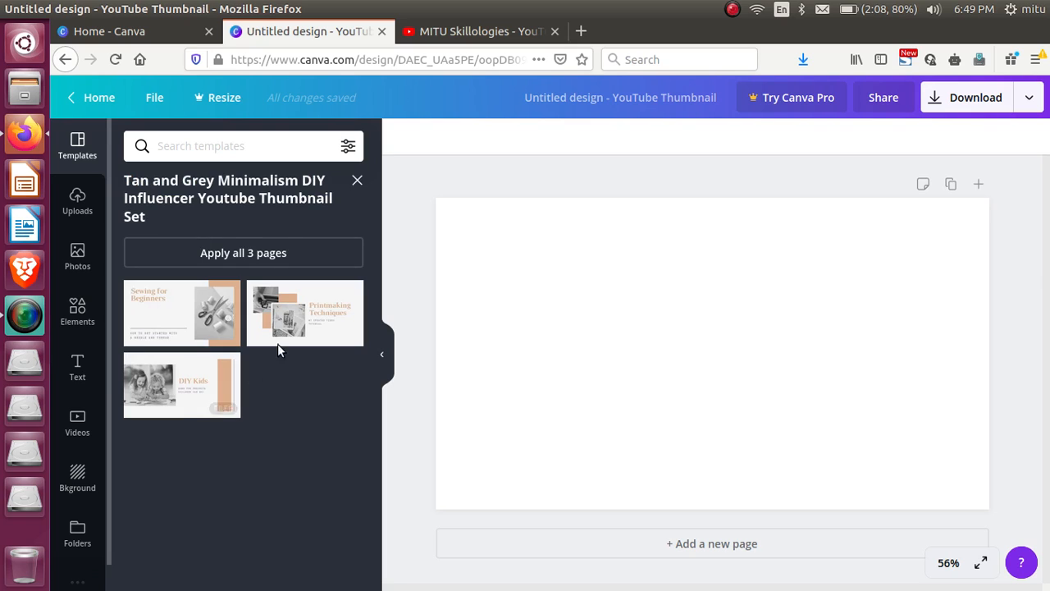
pyautogui.click(199, 332)
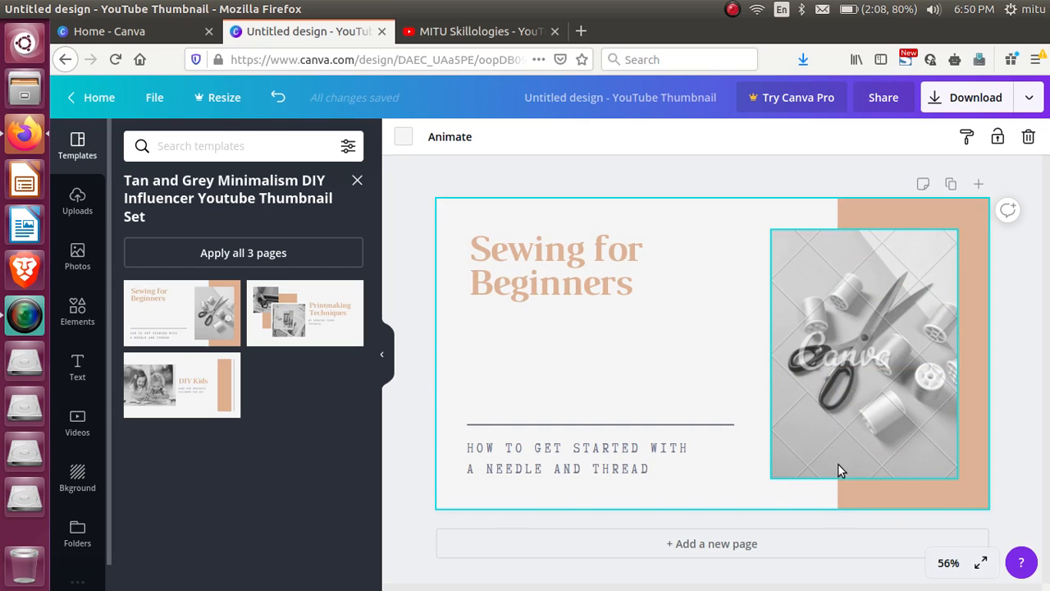
pyautogui.click(838, 389)
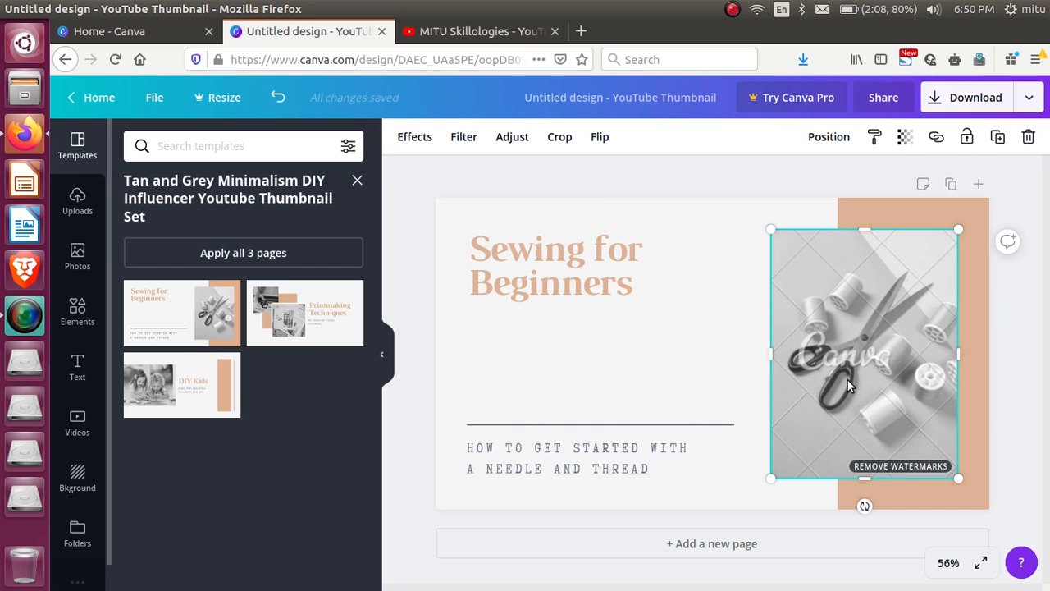
pyautogui.press('Delete')
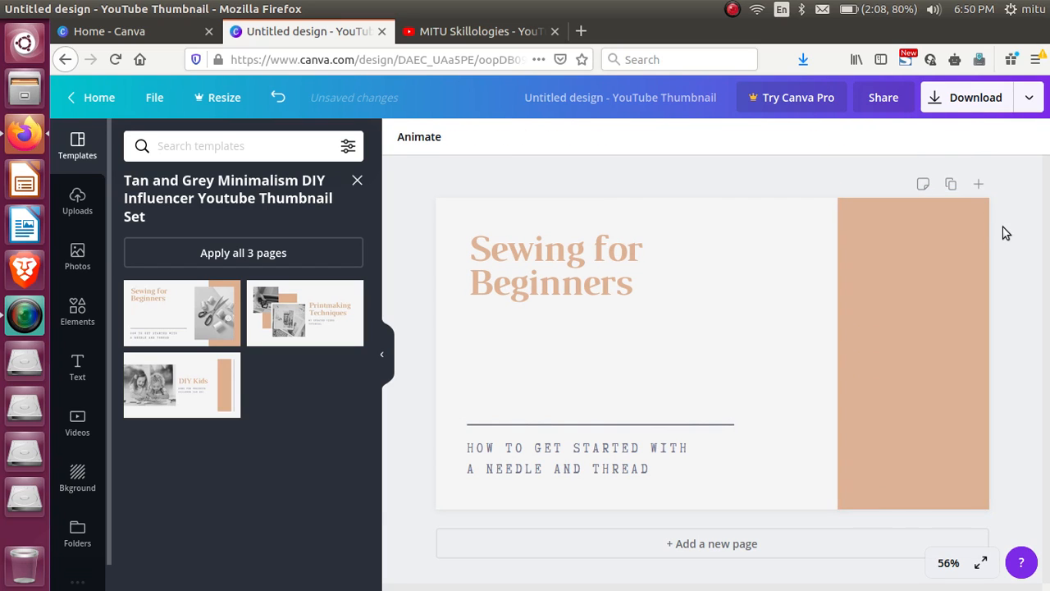
# - Replace the "Sewing for Beginners" title with "Treking to Rajgad Fort"
pyautogui.click(623, 251)
pyautogui.click(595, 250)
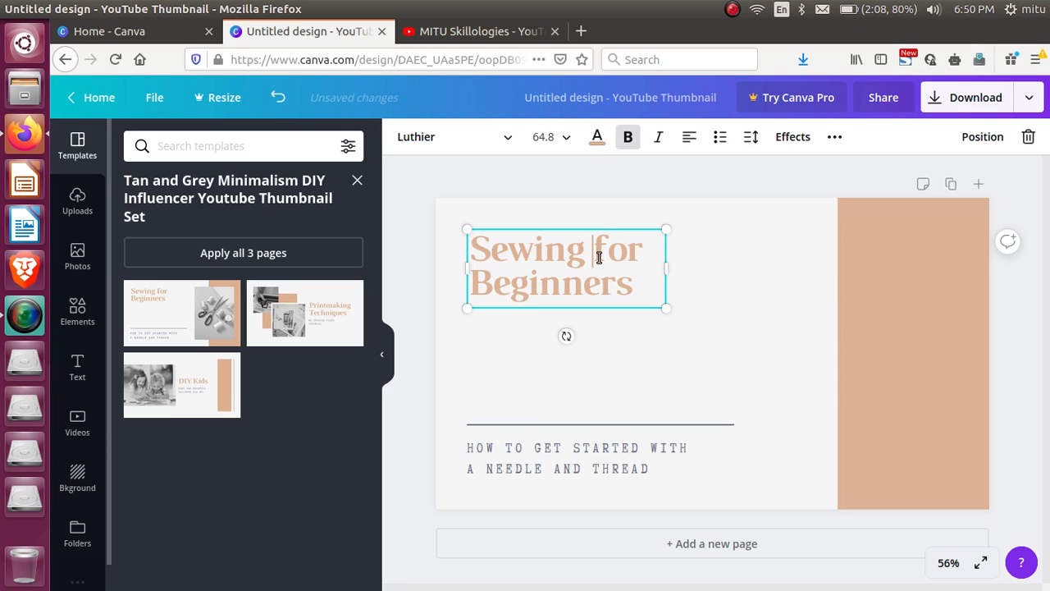
pyautogui.hotkey('ctrl', 'a')
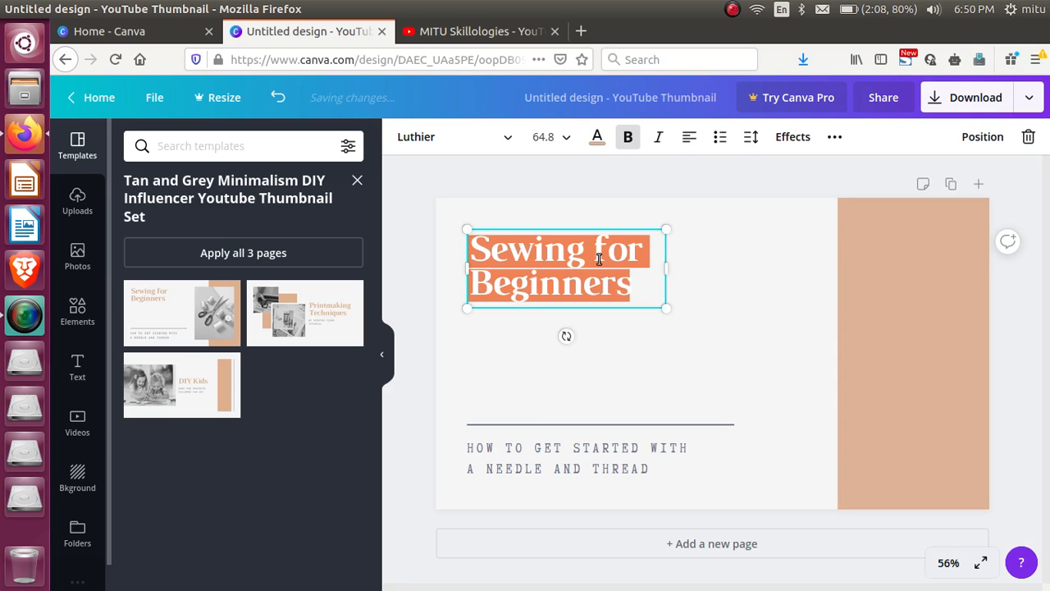
pyautogui.write('Ra')
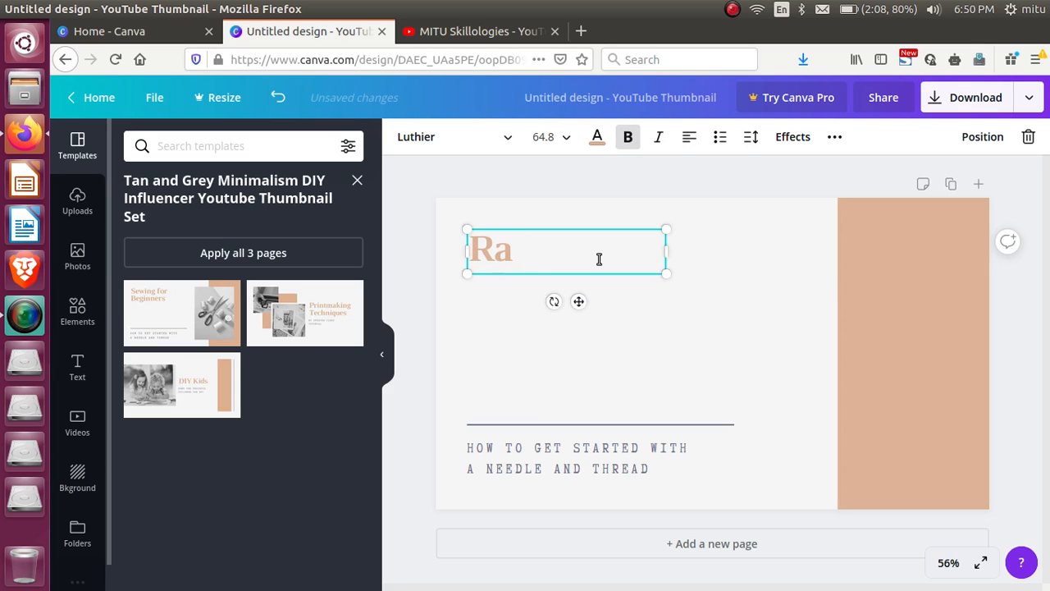
pyautogui.write('jgad Fort')
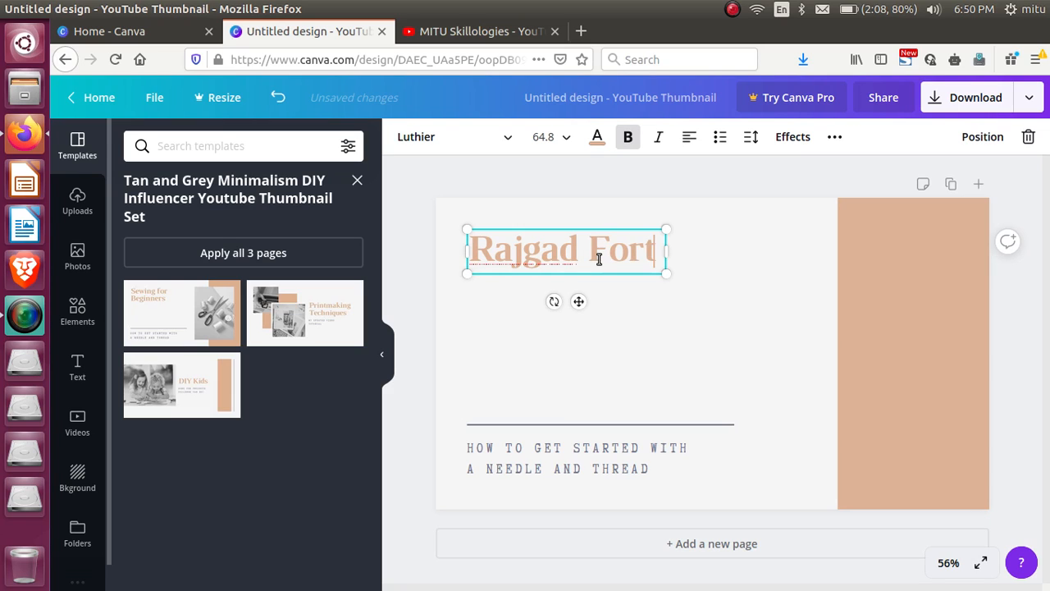
pyautogui.hotkey('ctrl', 'a')
pyautogui.press('Left')
pyautogui.write('Treking to')
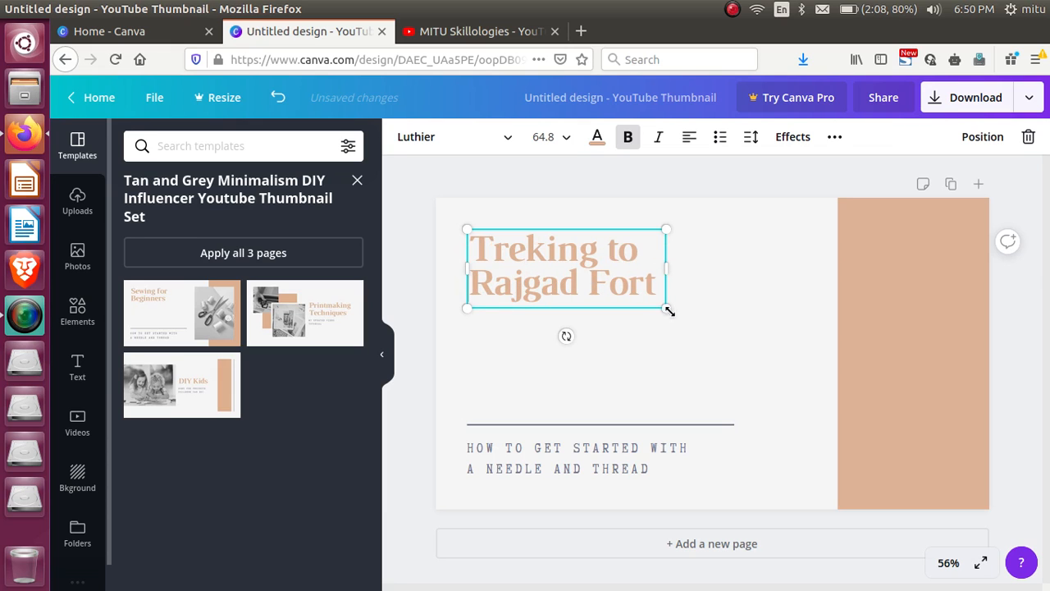
# - Enlarge the thumbnail title to font size 104 and recolour it with a custom dark orange-brown
pyautogui.moveTo(670, 311); pyautogui.dragTo(786, 382)
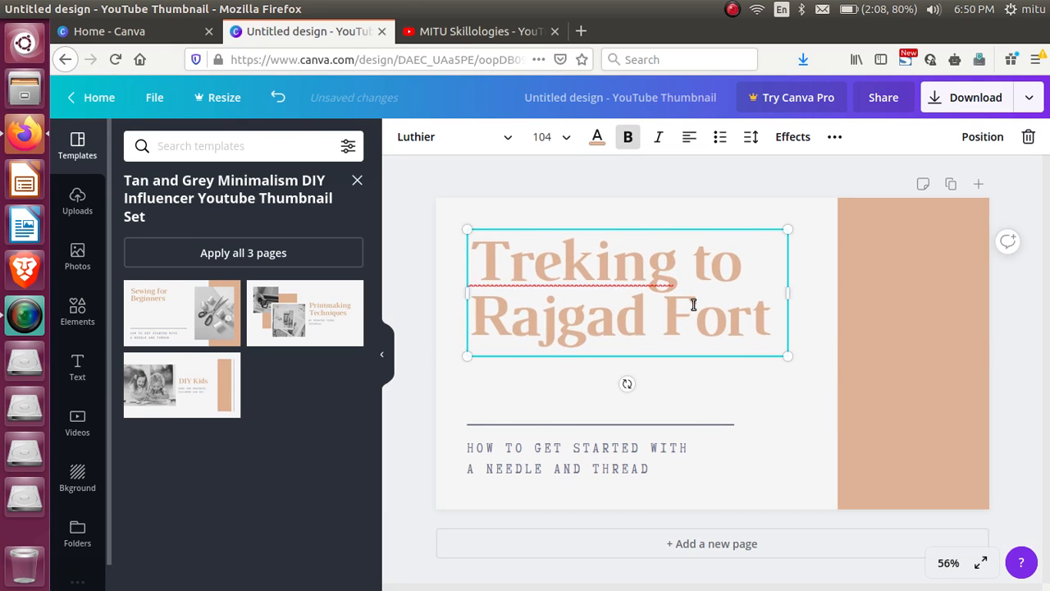
pyautogui.tripleClick(682, 304)
pyautogui.click(598, 136)
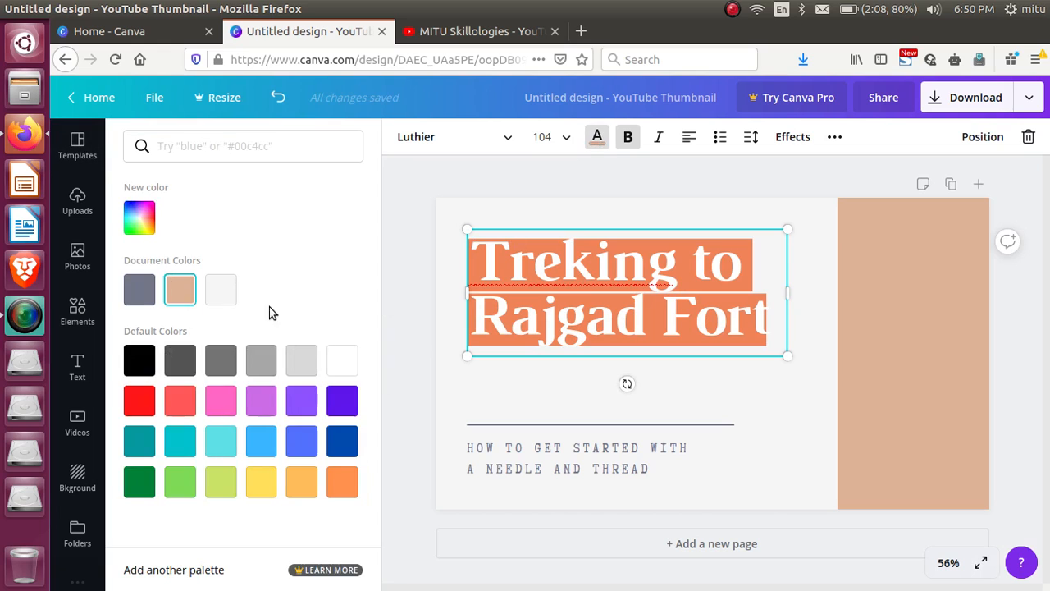
pyautogui.click(181, 289)
pyautogui.click(139, 218)
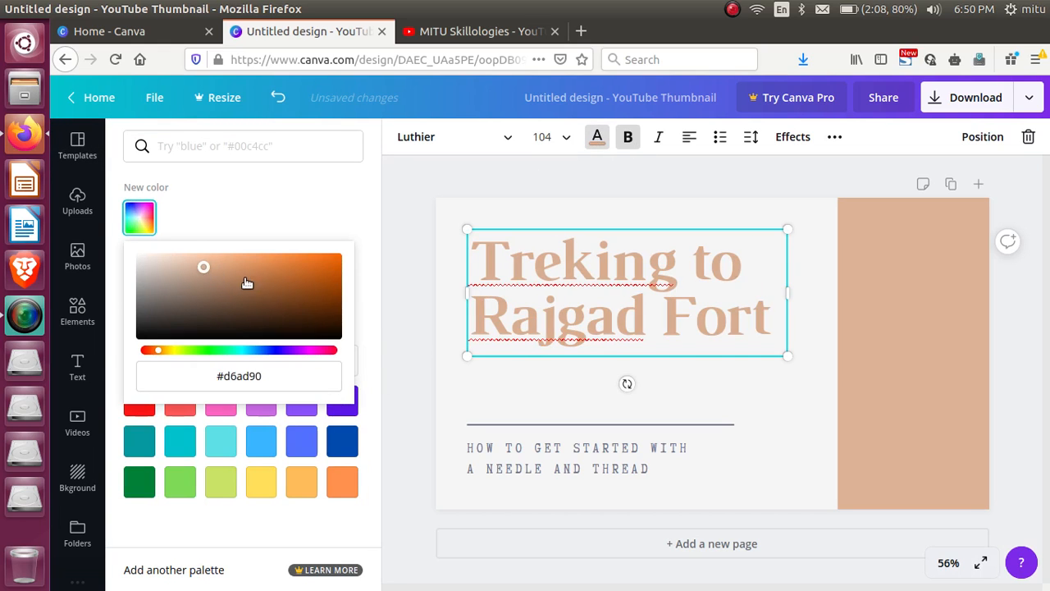
pyautogui.moveTo(247, 284); pyautogui.dragTo(301, 277)
pyautogui.click(1014, 306)
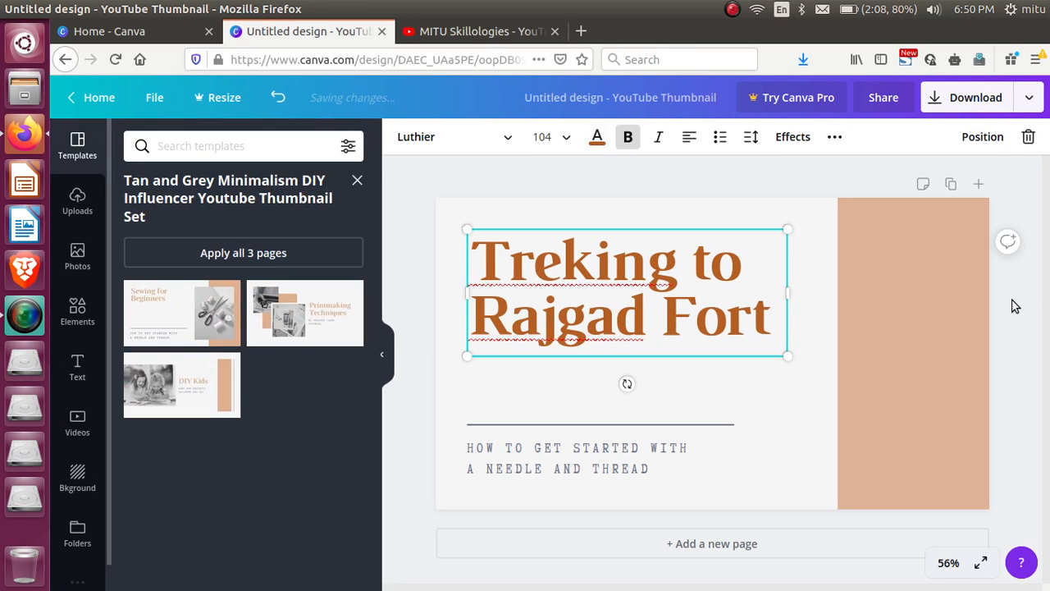
pyautogui.click(1014, 305)
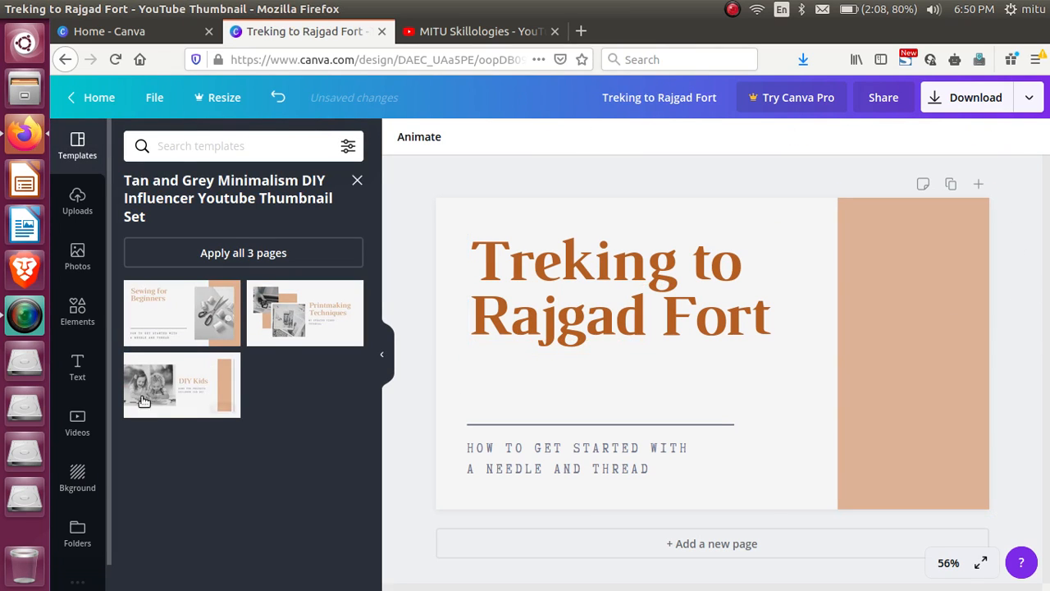
# - Add the uploaded hiker silhouette, shrink it, and place it centred in the upper part of the tan strip
pyautogui.click(75, 203)
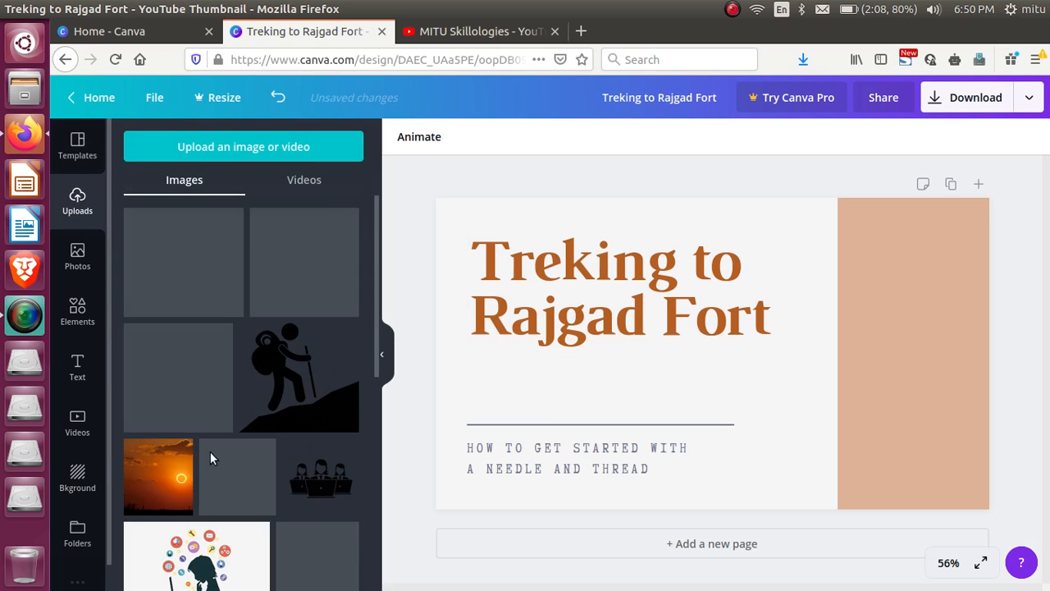
pyautogui.click(287, 396)
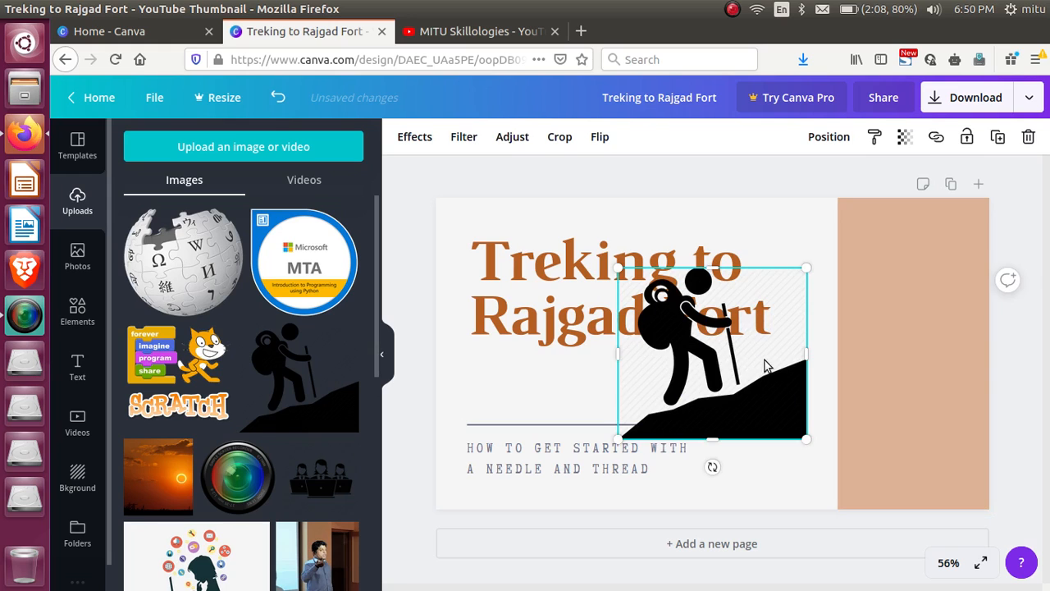
pyautogui.moveTo(764, 365); pyautogui.dragTo(936, 344)
pyautogui.moveTo(976, 417); pyautogui.dragTo(891, 336)
pyautogui.moveTo(847, 293); pyautogui.dragTo(924, 288)
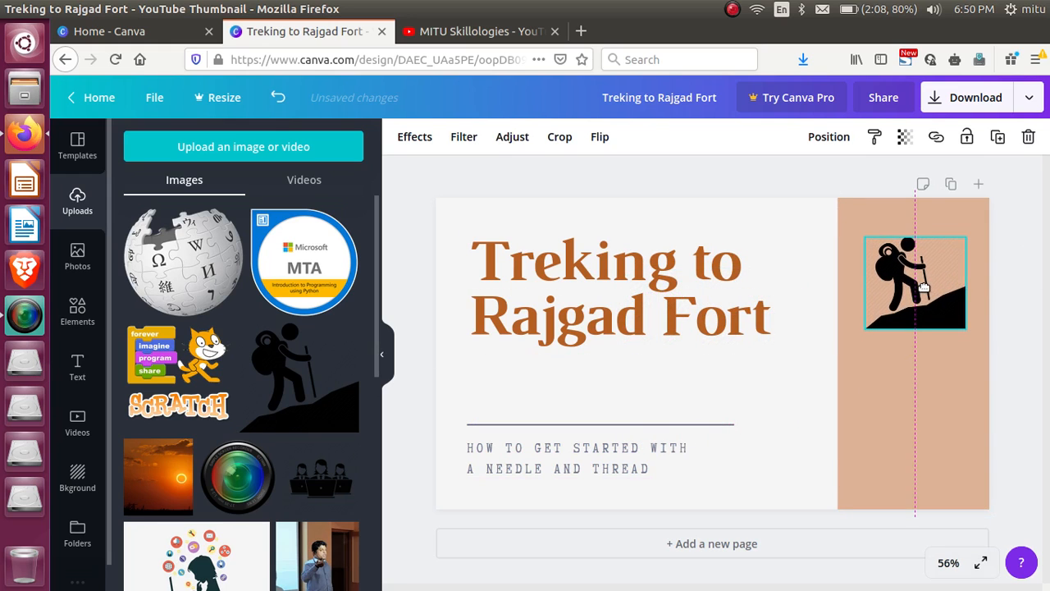
# - Replace the subtitle under the line with "THE TRAVEL BY" plus the creator's full name, and add the personal website address on a new line
pyautogui.click(612, 459)
pyautogui.click(608, 456)
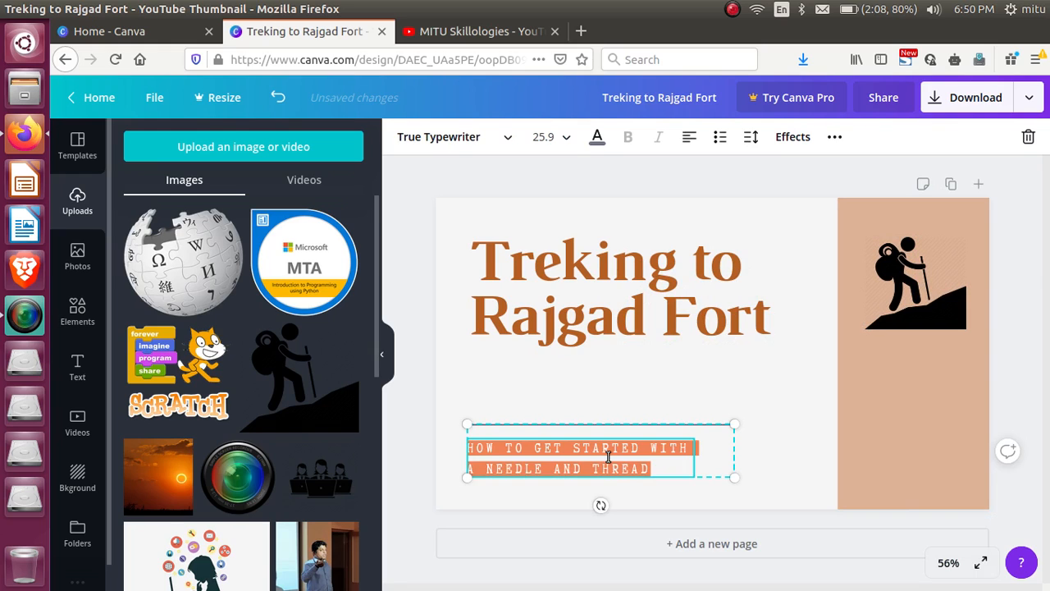
pyautogui.write('THE')
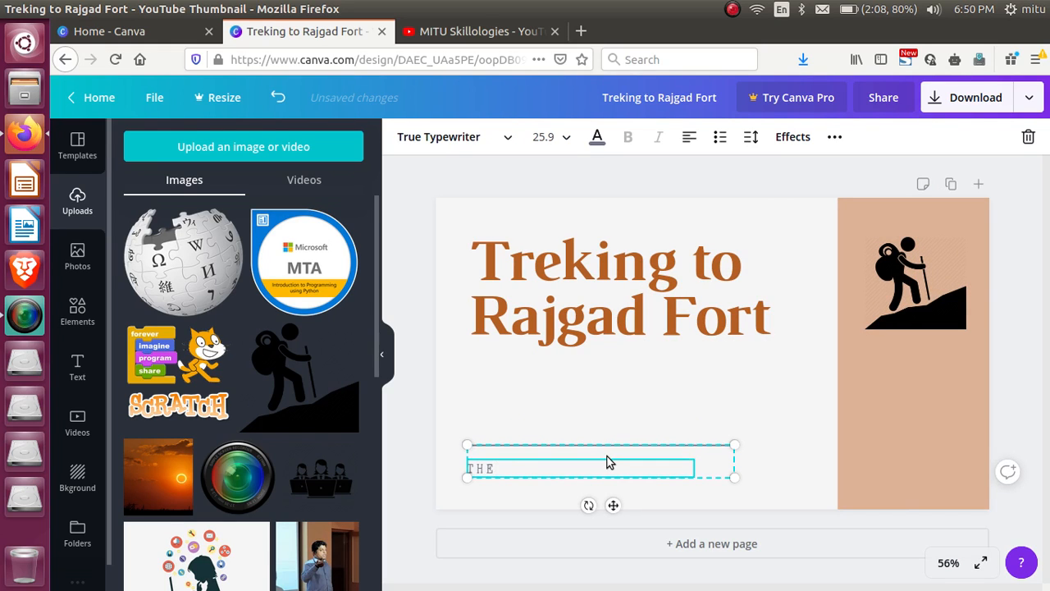
pyautogui.write(' TRAVEL')
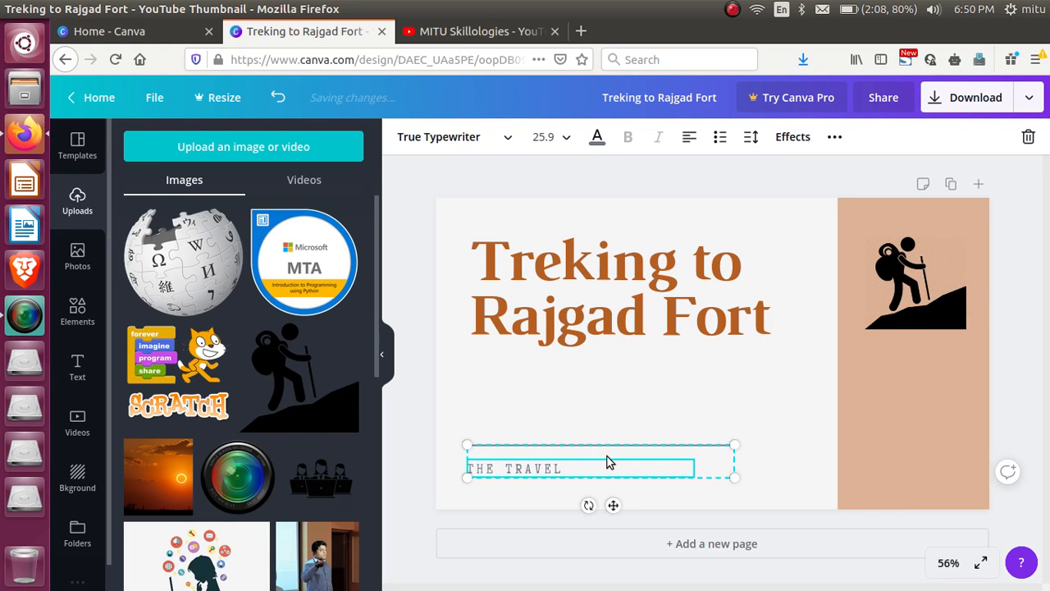
pyautogui.write(' BY TUSHAR B K')
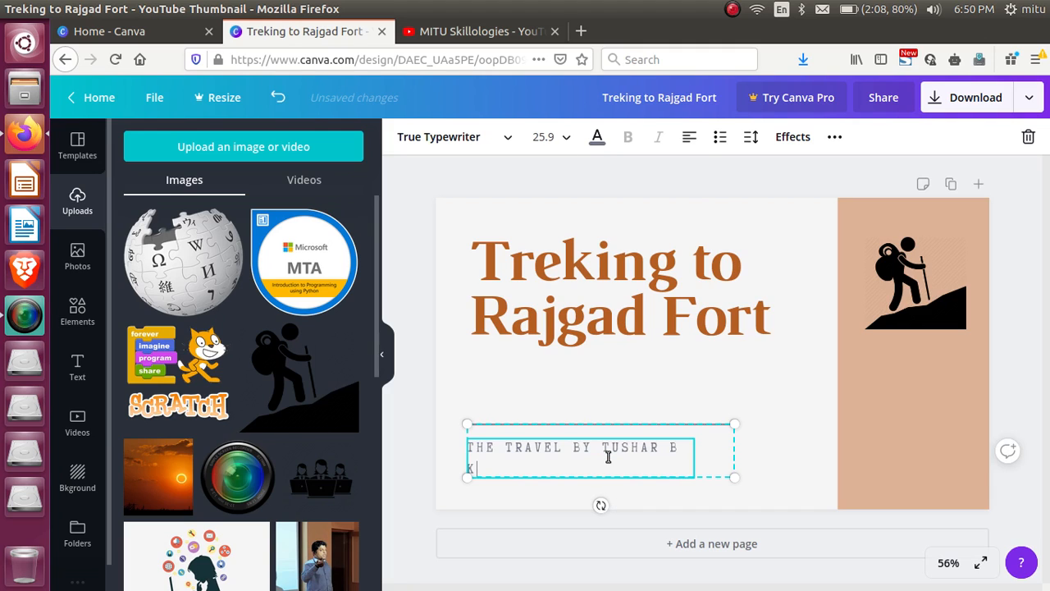
pyautogui.write('UTE')
pyautogui.press('Return')
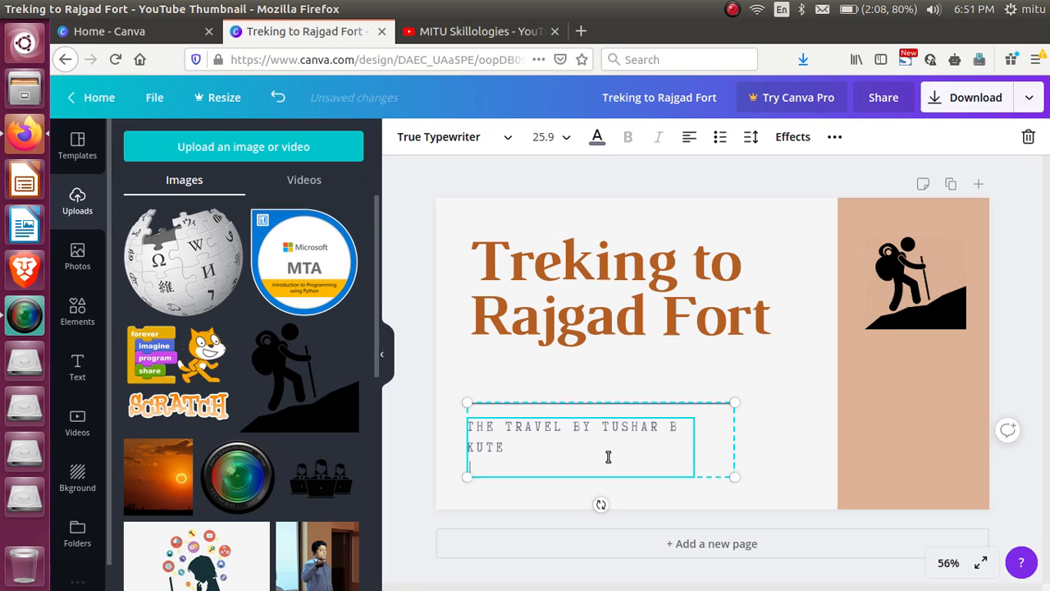
pyautogui.write('HTTP://TUSHARKUTE.COM')
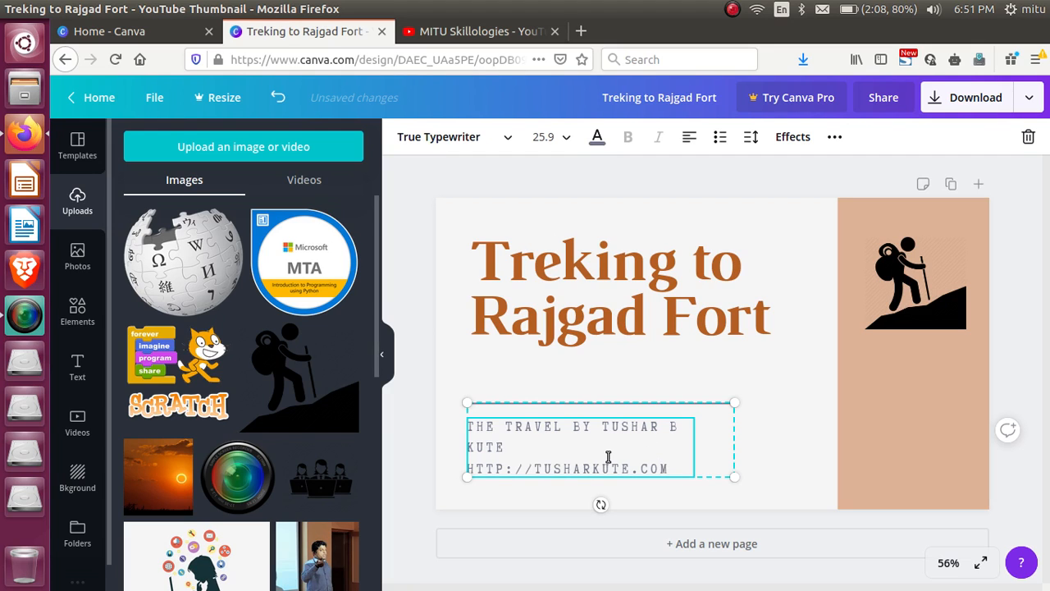
pyautogui.click(1012, 258)
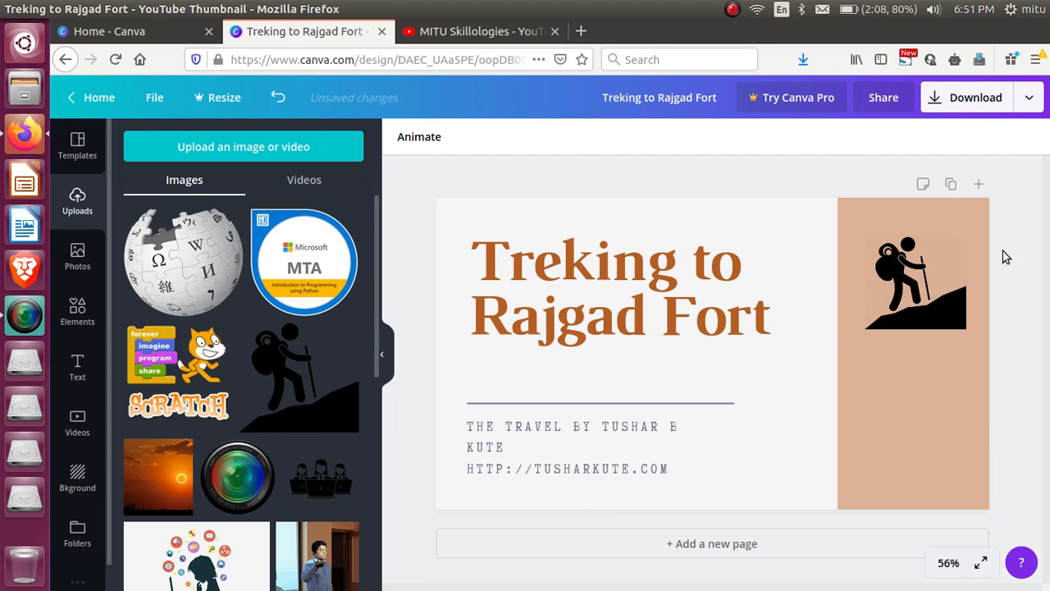
# - Turn off the all-uppercase formatting of the subtitle and scale its group up to font size 31.5
pyautogui.click(601, 445)
pyautogui.click(578, 429)
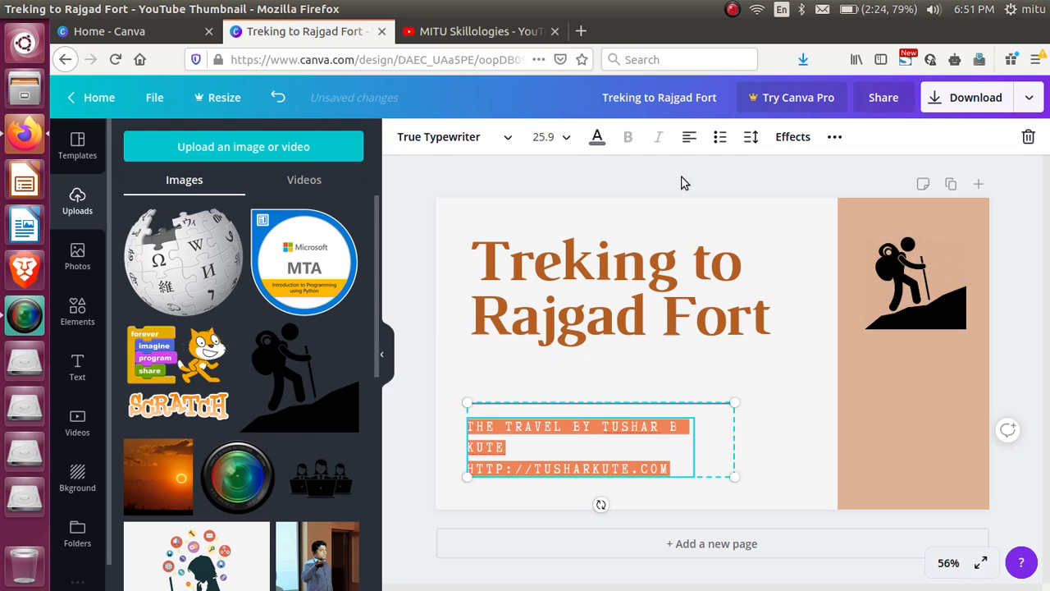
pyautogui.click(834, 136)
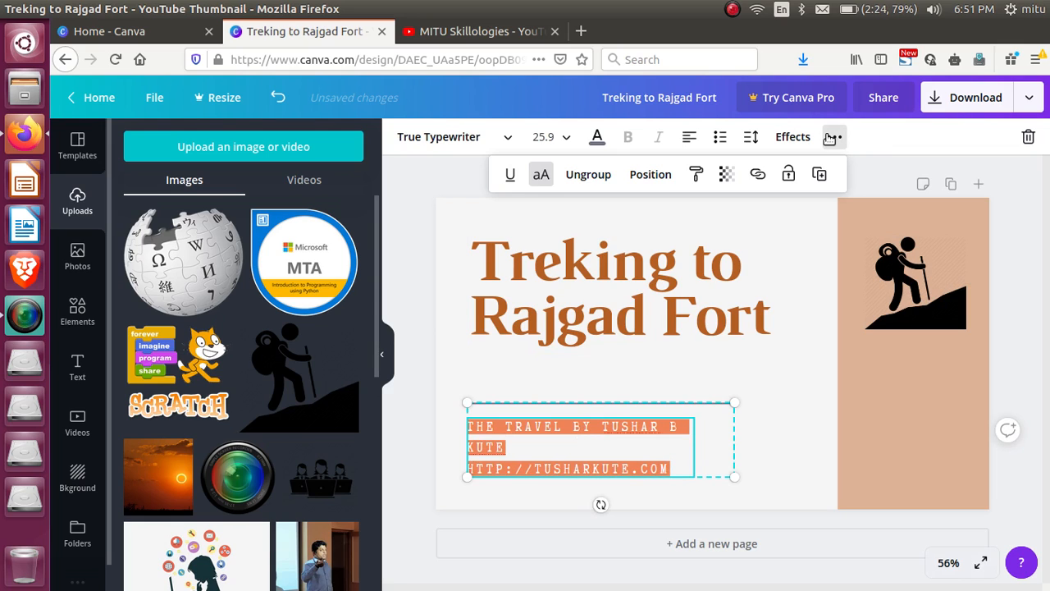
pyautogui.click(541, 175)
pyautogui.click(536, 445)
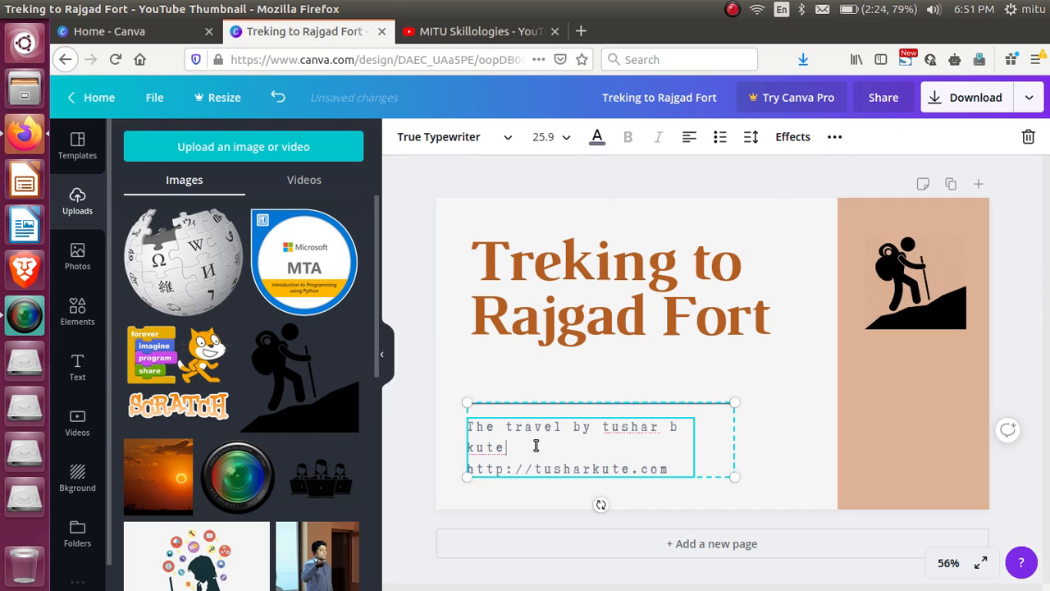
pyautogui.moveTo(734, 476); pyautogui.dragTo(792, 492)
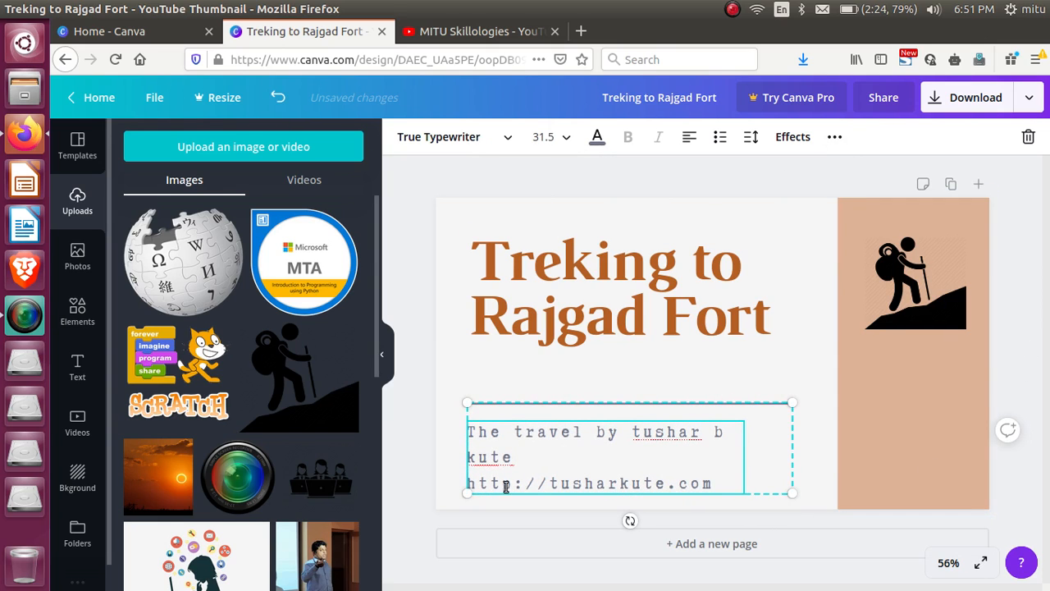
# - Add the uploaded sunset photo and fit it to the strip's width in the lower part of the tan strip
pyautogui.click(158, 474)
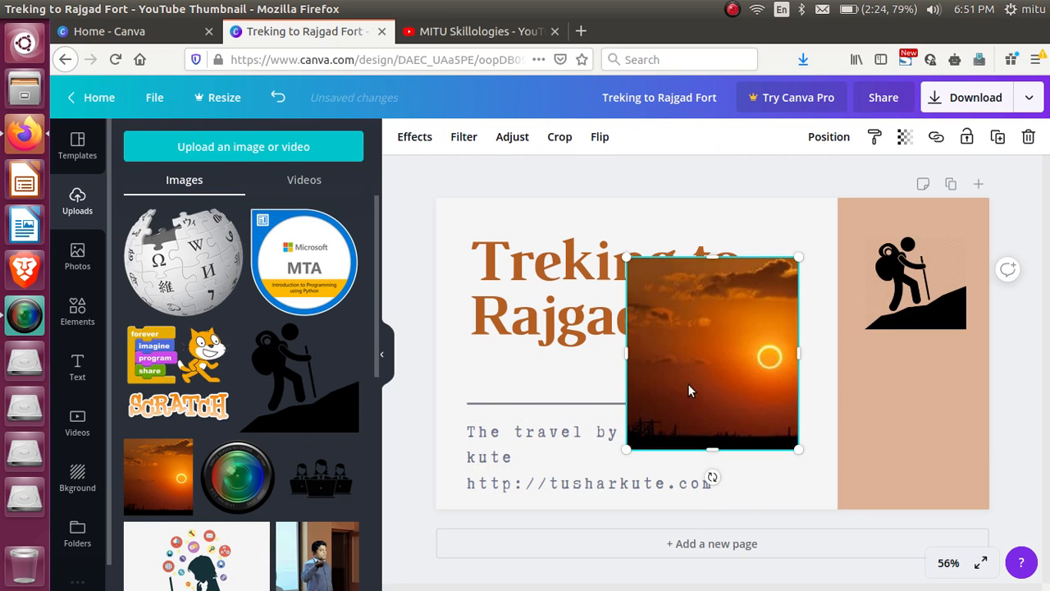
pyautogui.moveTo(743, 373); pyautogui.dragTo(939, 435)
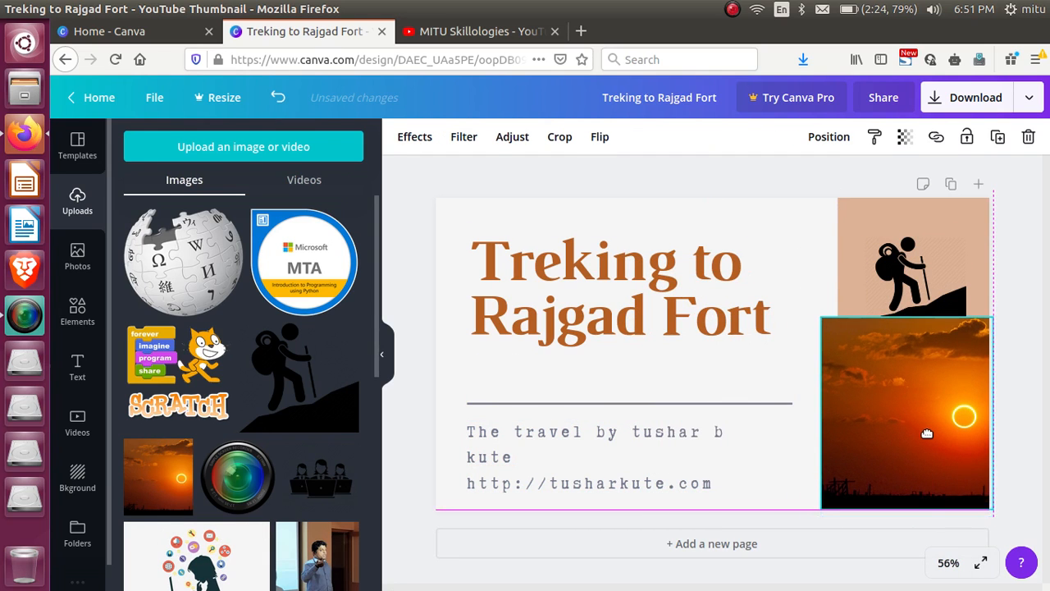
pyautogui.moveTo(819, 317); pyautogui.dragTo(828, 345)
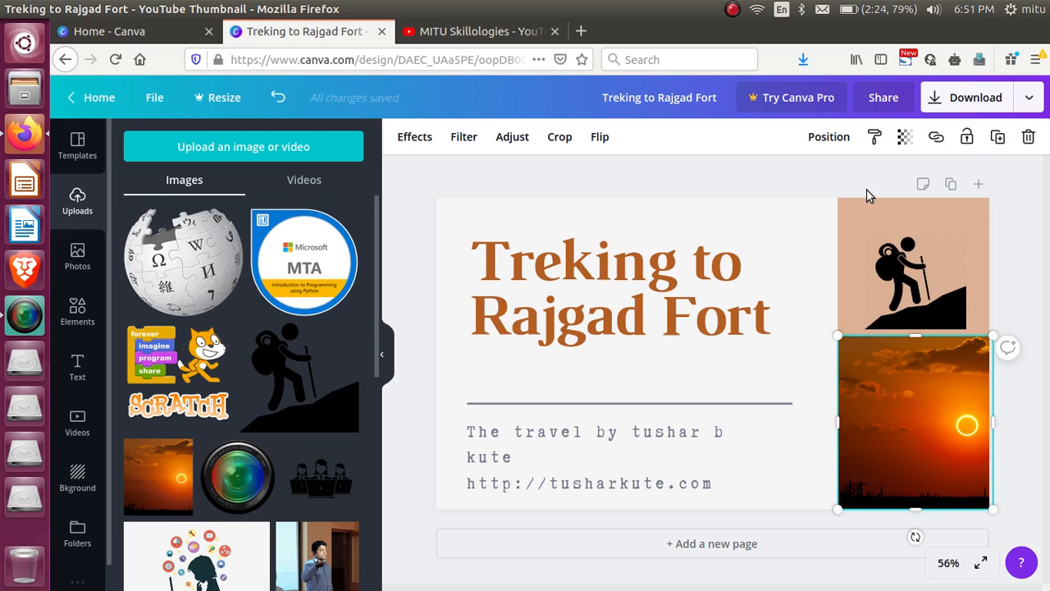
# - Set the sunset photo's transparency to 47
pyautogui.click(904, 136)
pyautogui.moveTo(858, 177); pyautogui.dragTo(810, 180)
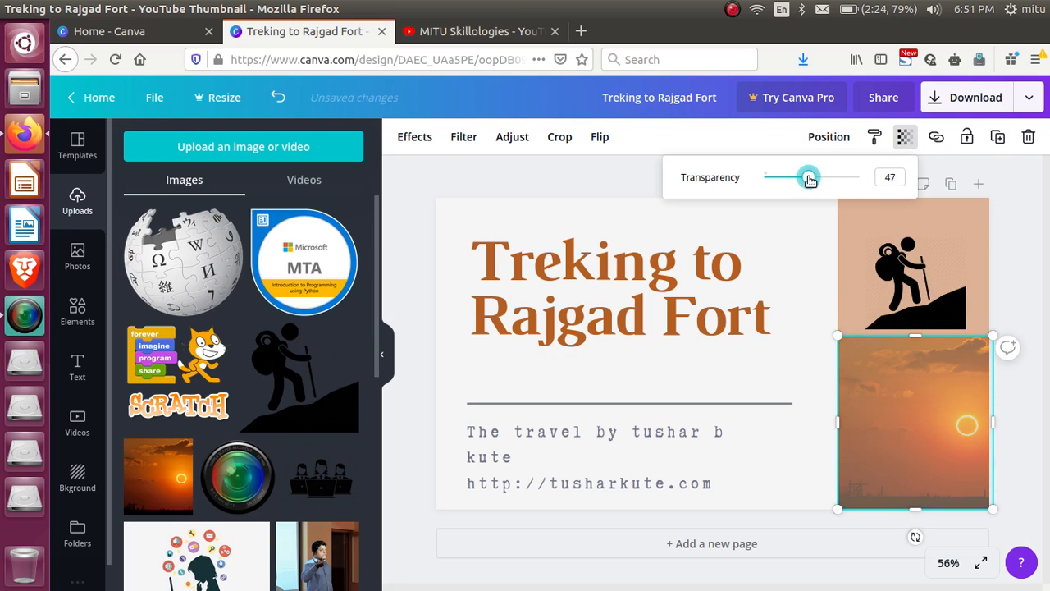
pyautogui.click(1022, 300)
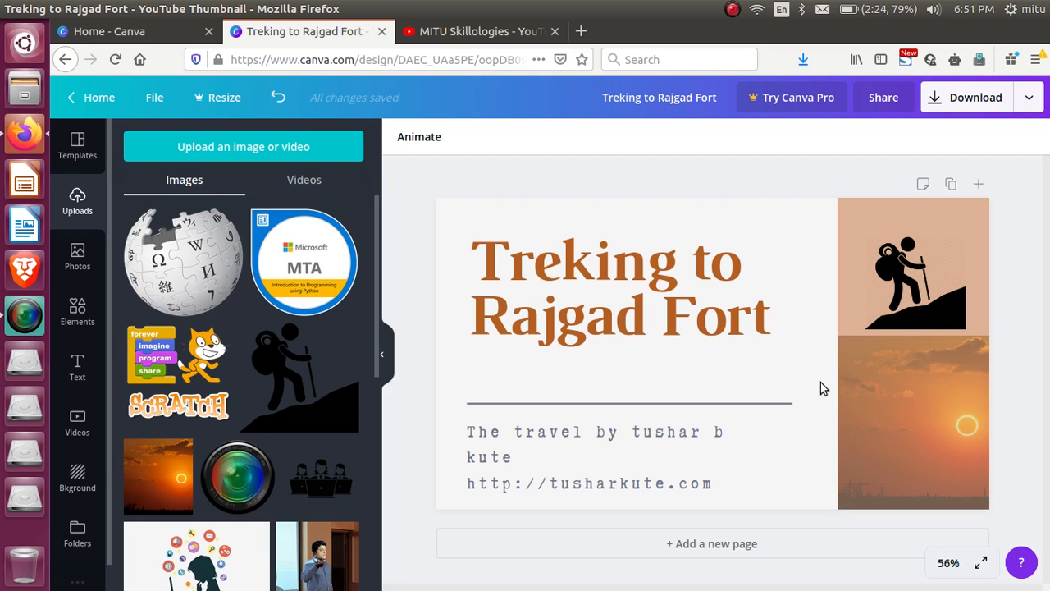
# - Duplicate the thumbnail page and replace "Rajgad" with "Sinhgad" in the copy's title
pyautogui.click(952, 185)
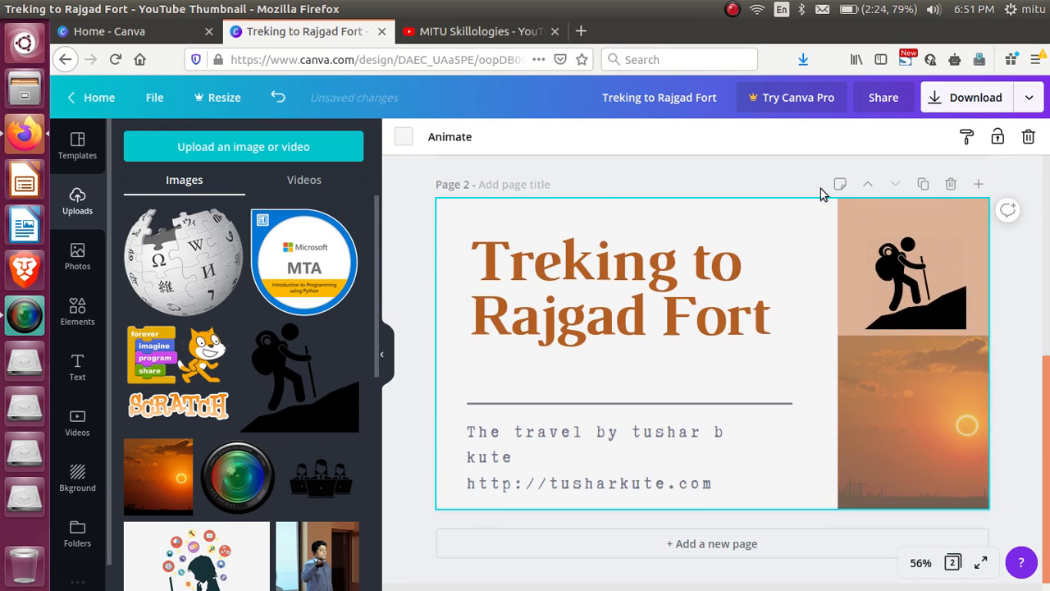
pyautogui.click(675, 269)
pyautogui.click(676, 266)
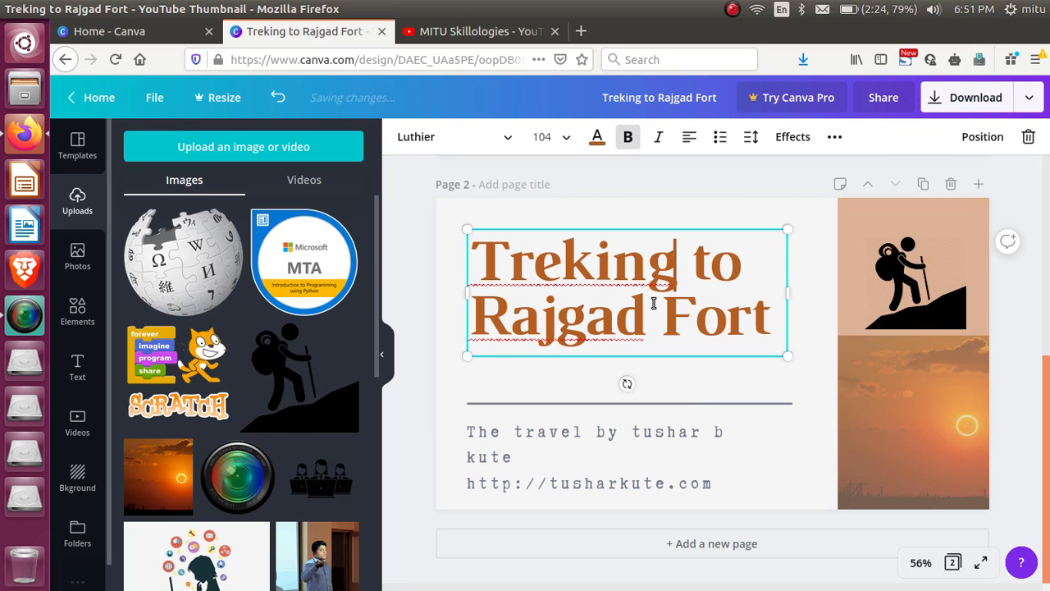
pyautogui.doubleClick(611, 318)
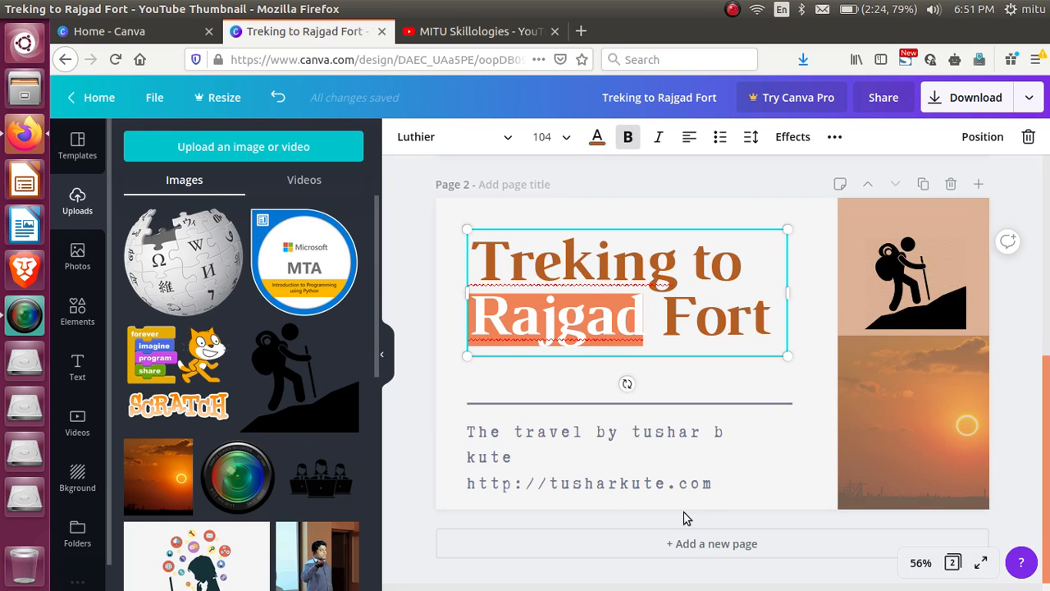
pyautogui.write('Sinhgad')
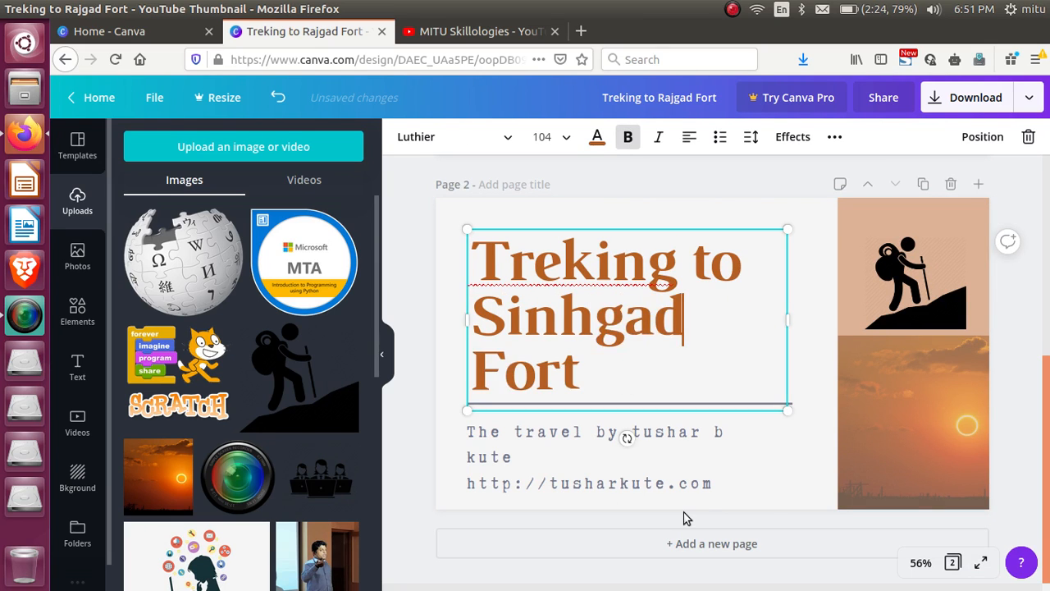
# - Reduce the page 2 title to font size 96
pyautogui.tripleClick(660, 354)
pyautogui.click(565, 138)
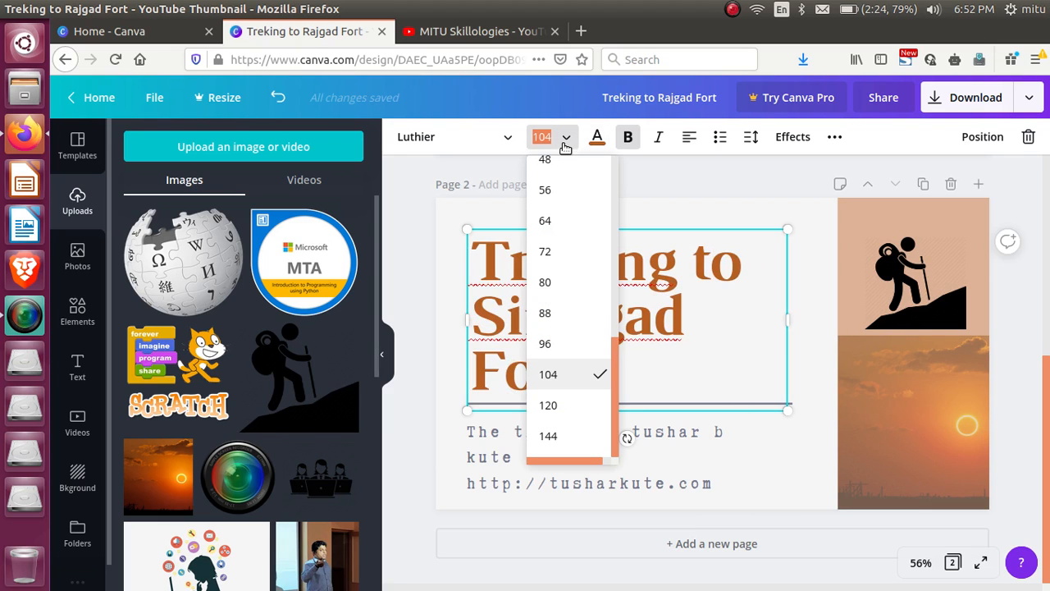
pyautogui.click(548, 345)
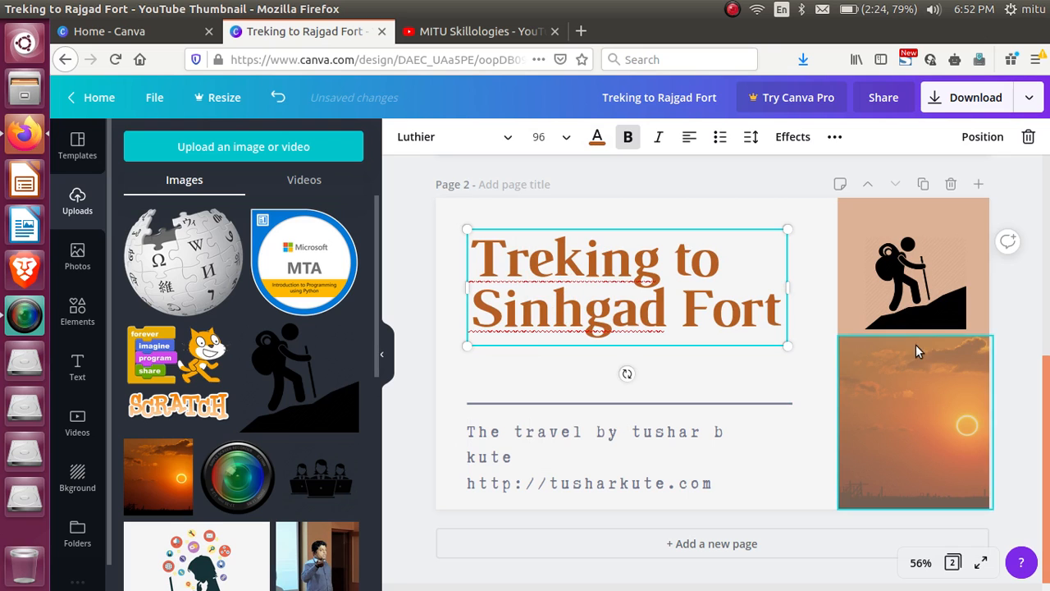
pyautogui.click(994, 291)
pyautogui.scroll(5, 957, 341)
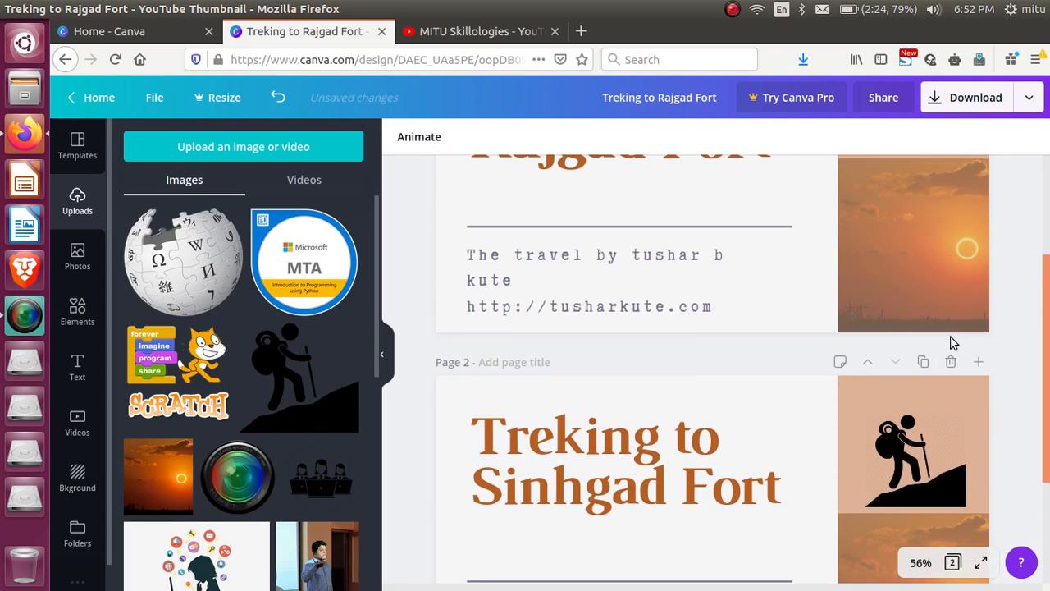
pyautogui.scroll(-2, 949, 335)
pyautogui.scroll(-3, 948, 335)
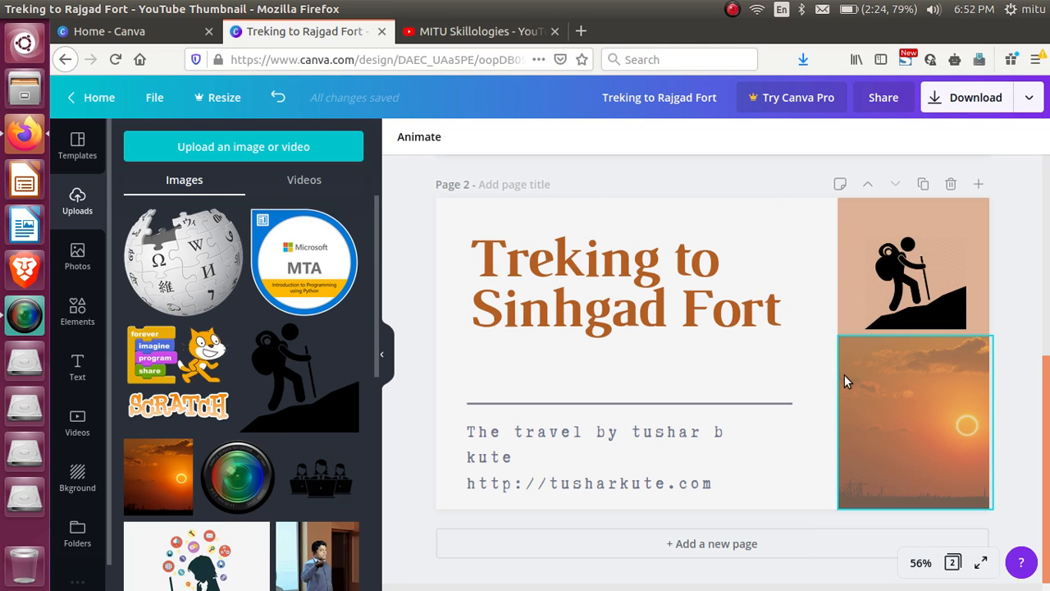
pyautogui.scroll(3, 843, 373)
pyautogui.scroll(2, 841, 370)
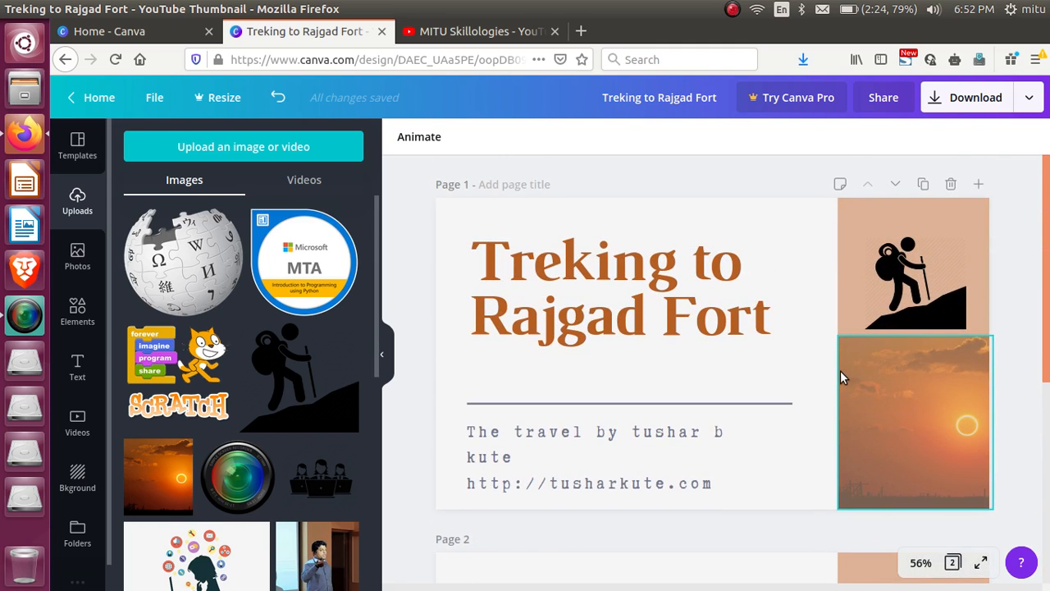
pyautogui.scroll(-5, 788, 488)
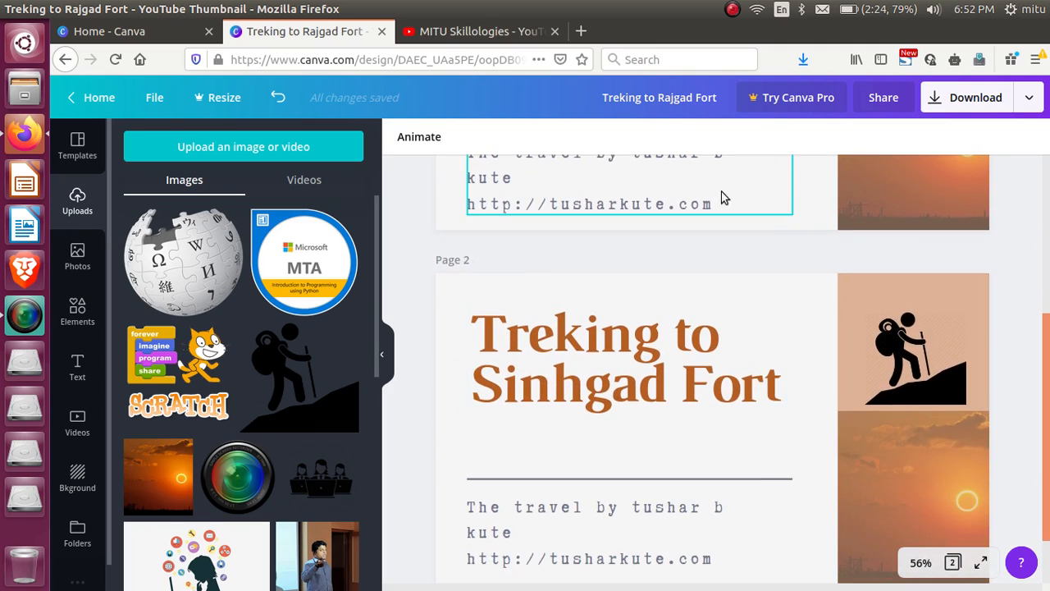
# - Rename the design as "My thumbnails"
pyautogui.click(662, 99)
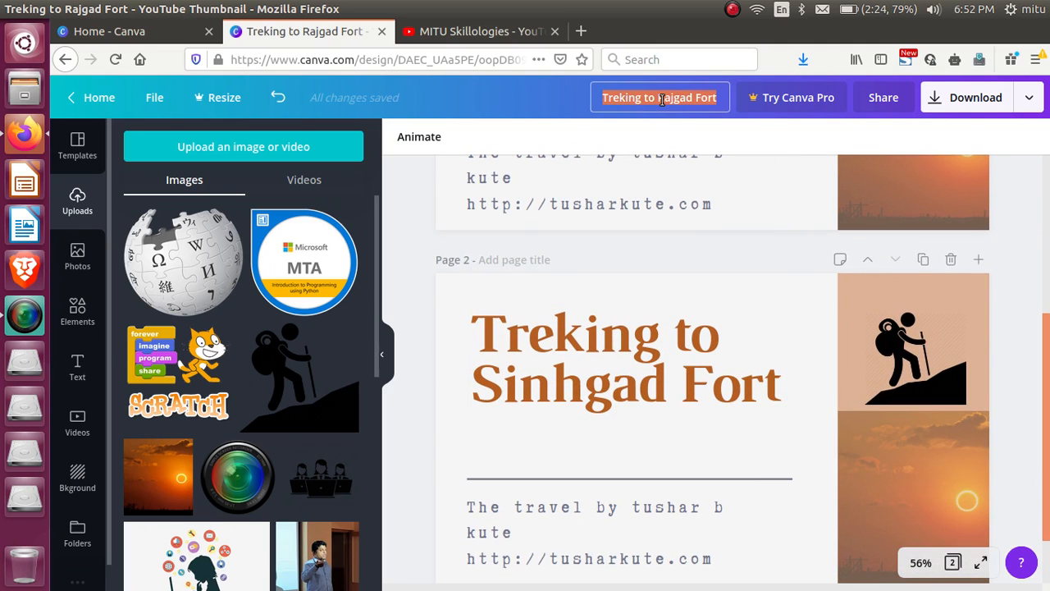
pyautogui.write('My thu')
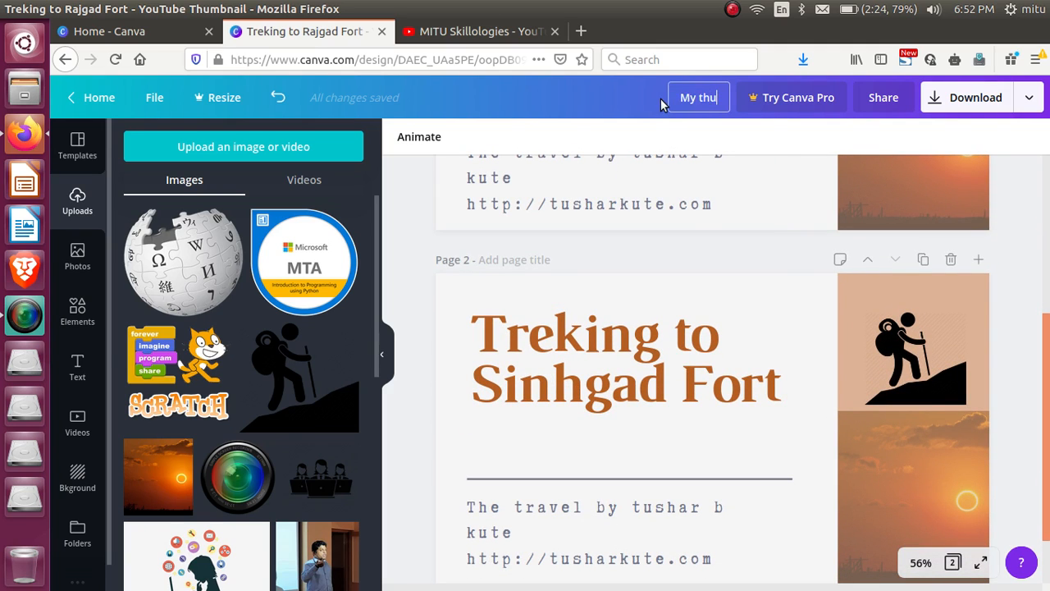
pyautogui.write('mbnails')
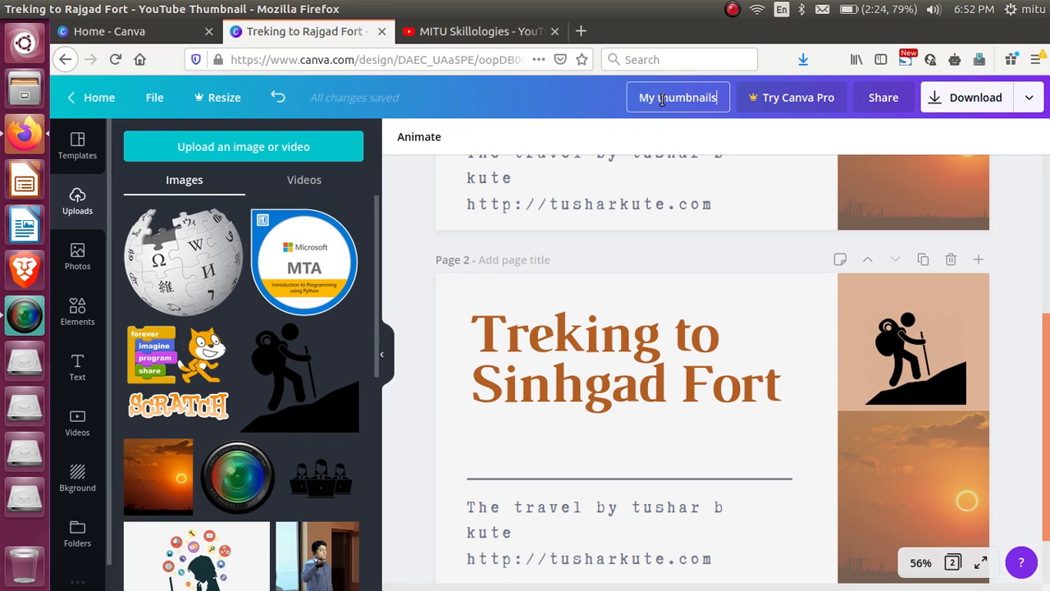
pyautogui.press('Return')
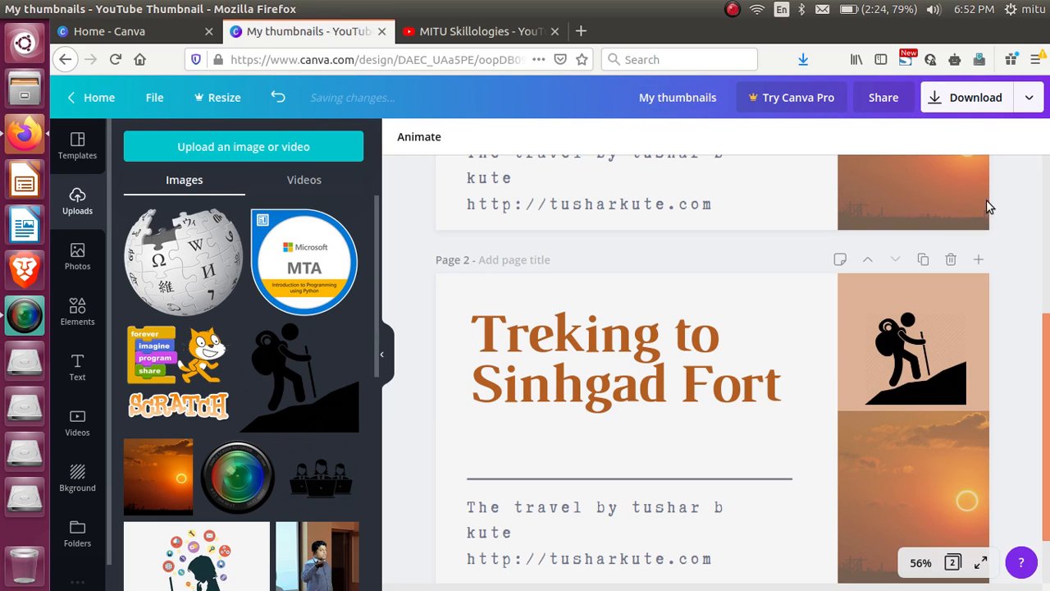
pyautogui.click(934, 111)
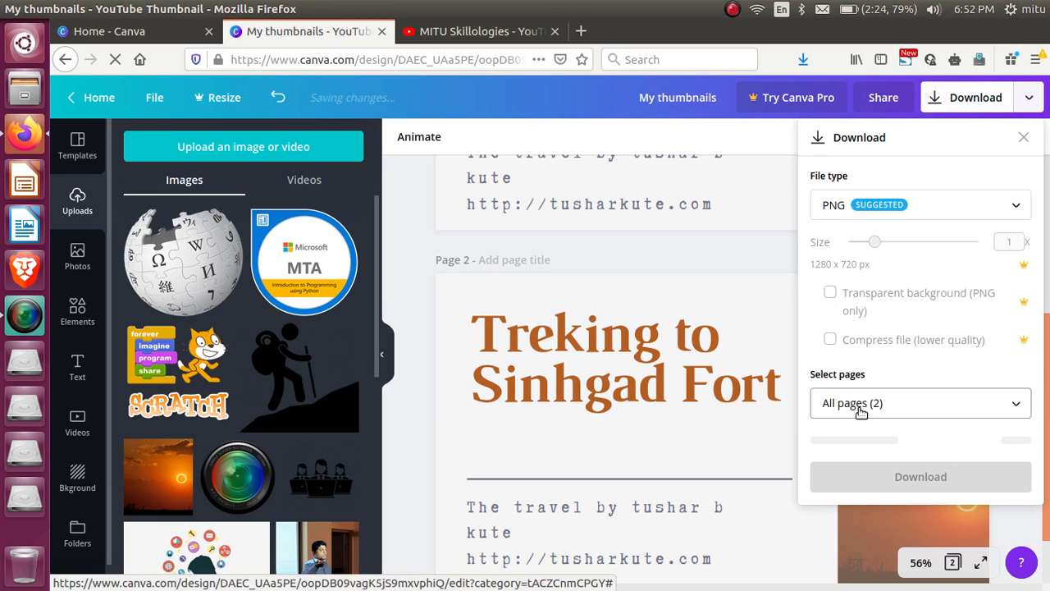
pyautogui.click(860, 406)
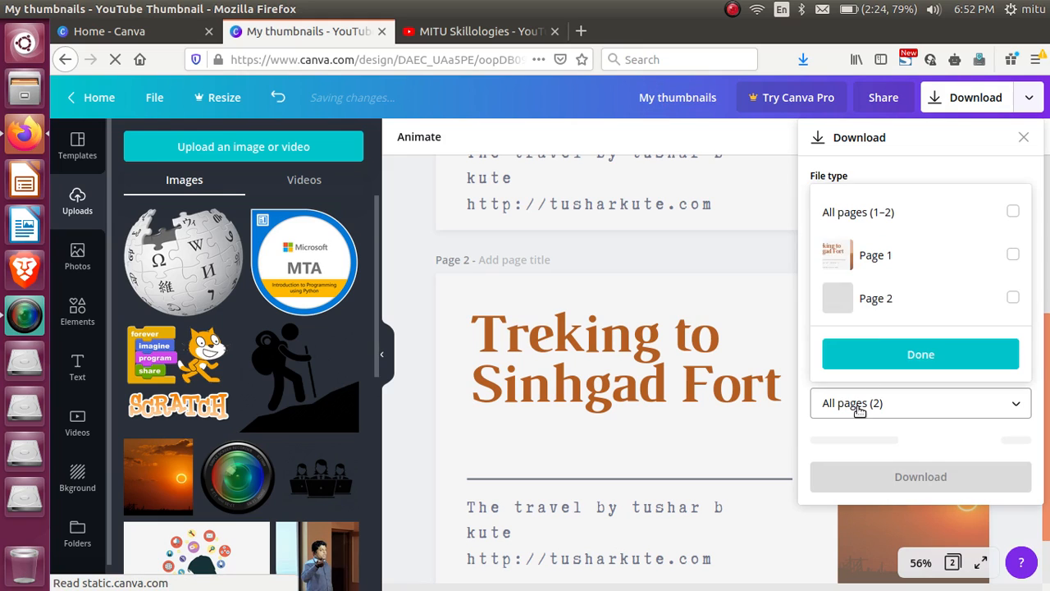
pyautogui.click(1013, 255)
pyautogui.click(1014, 297)
pyautogui.click(911, 355)
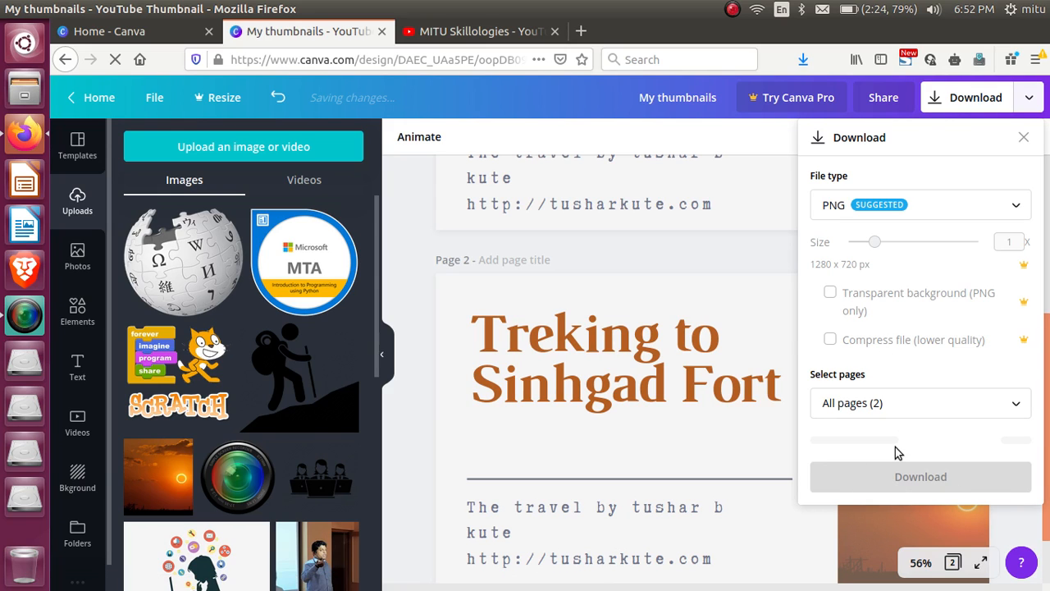
pyautogui.click(676, 267)
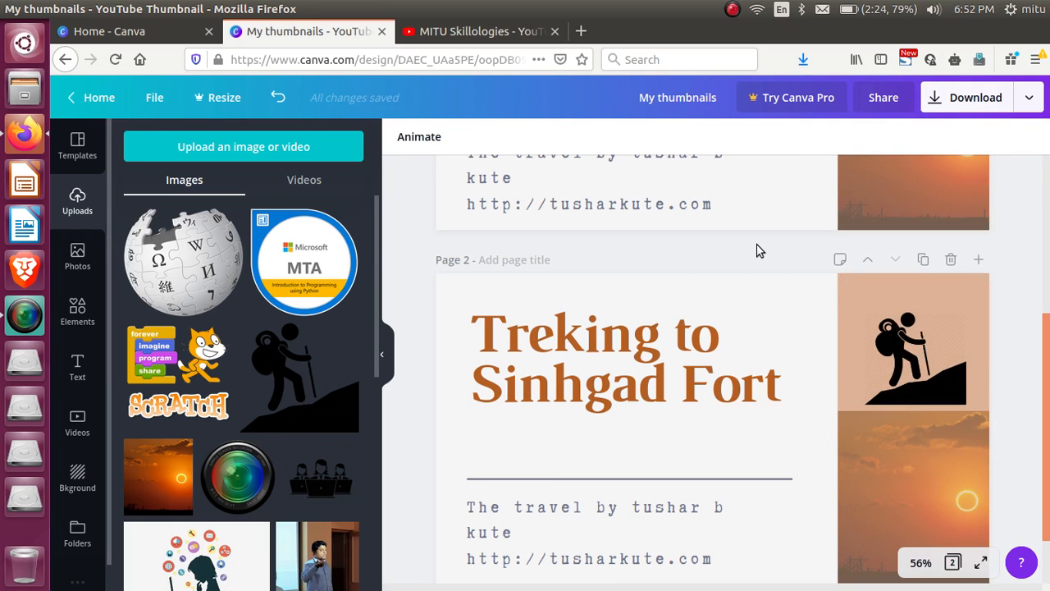
# - Download both thumbnail pages as PNG, save My thumbnails.zip to the Desktop, and dismiss the Canva Pro offer
pyautogui.click(951, 102)
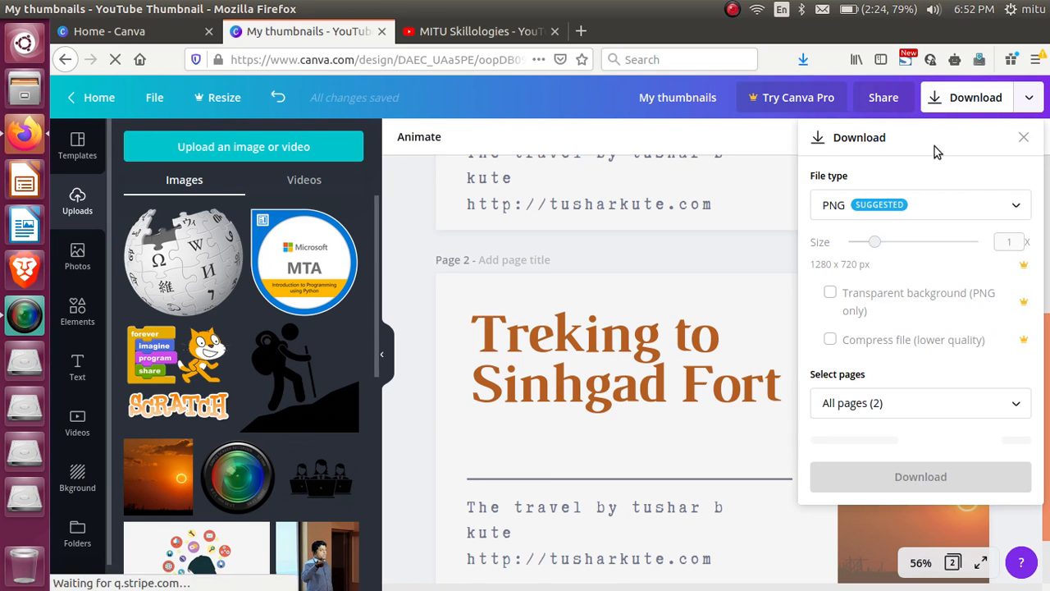
pyautogui.click(897, 412)
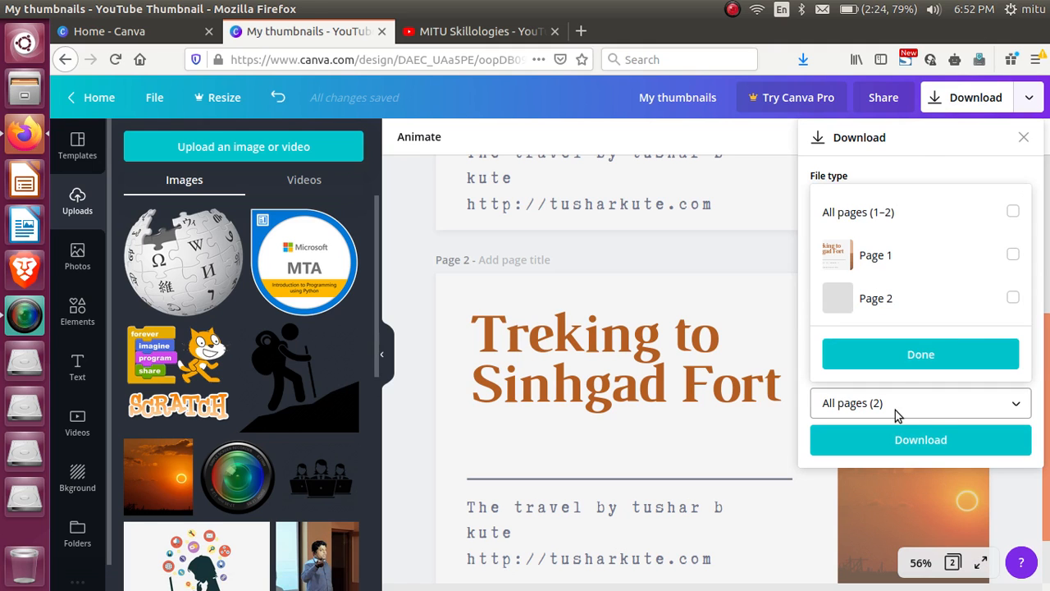
pyautogui.click(1013, 212)
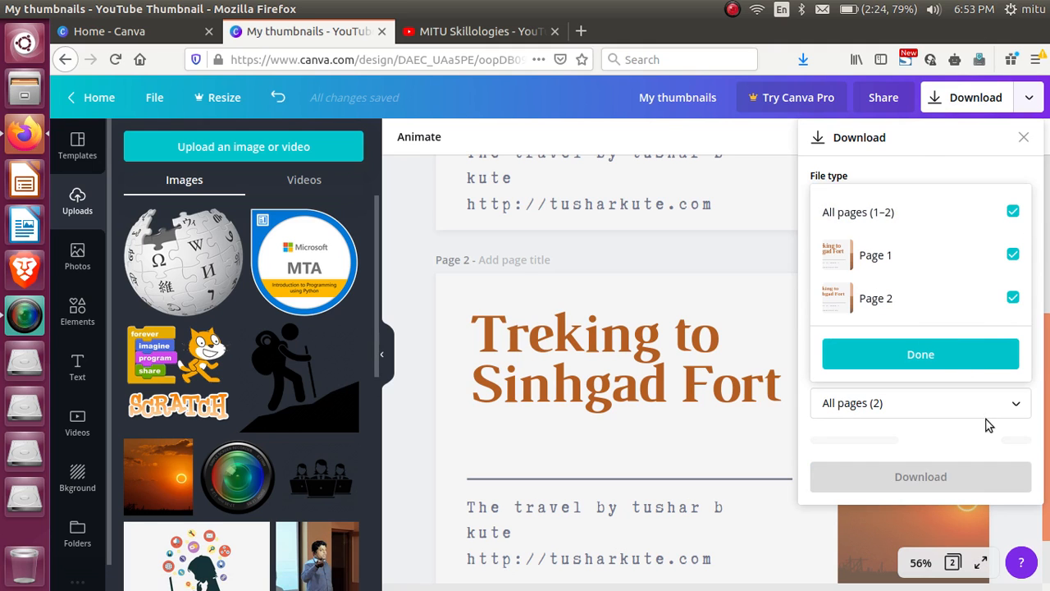
pyautogui.click(935, 363)
pyautogui.click(942, 438)
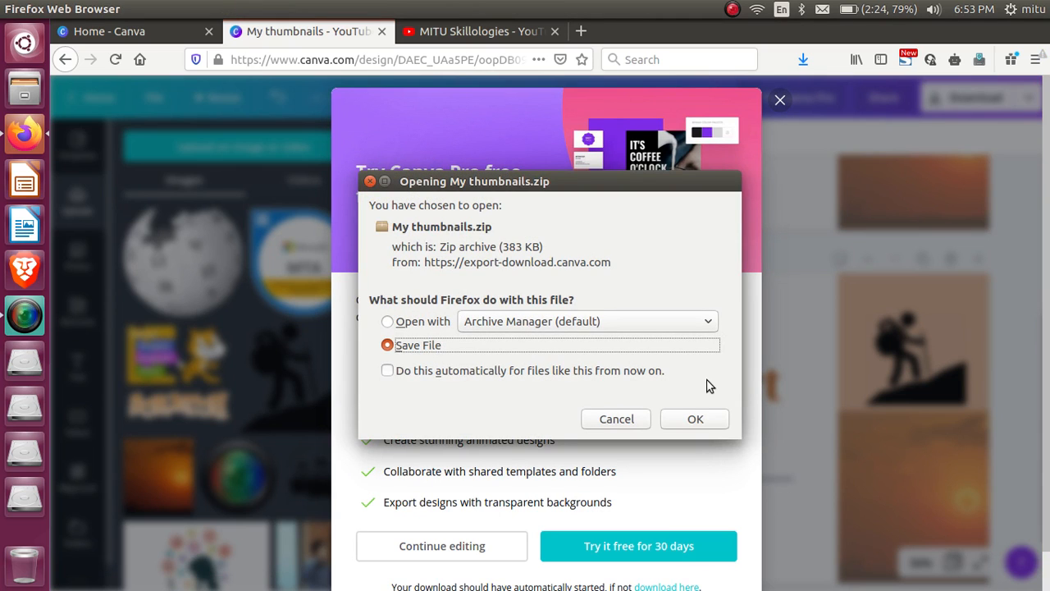
pyautogui.click(682, 417)
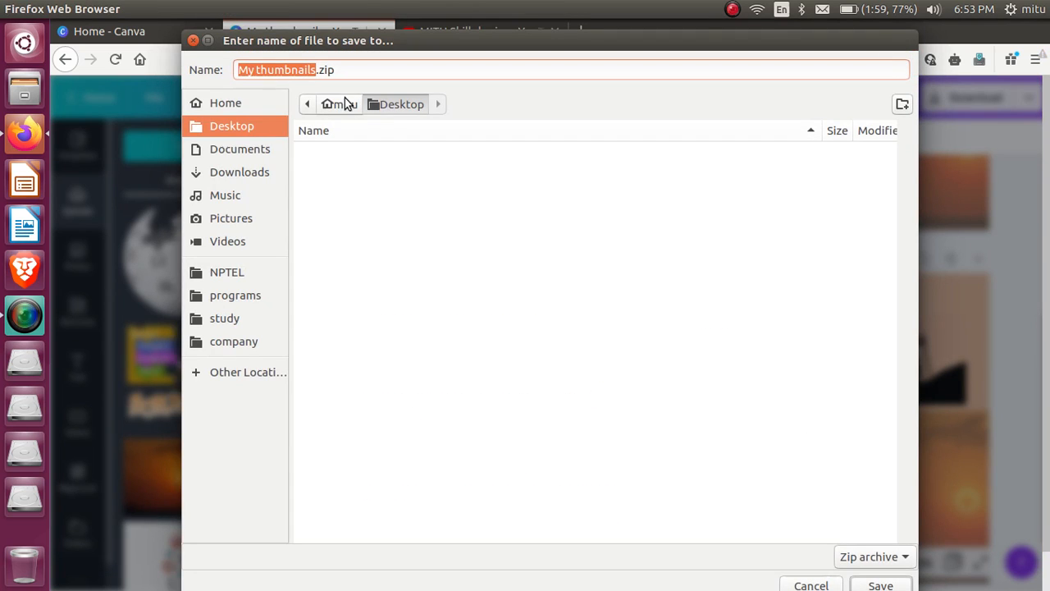
pyautogui.click(880, 585)
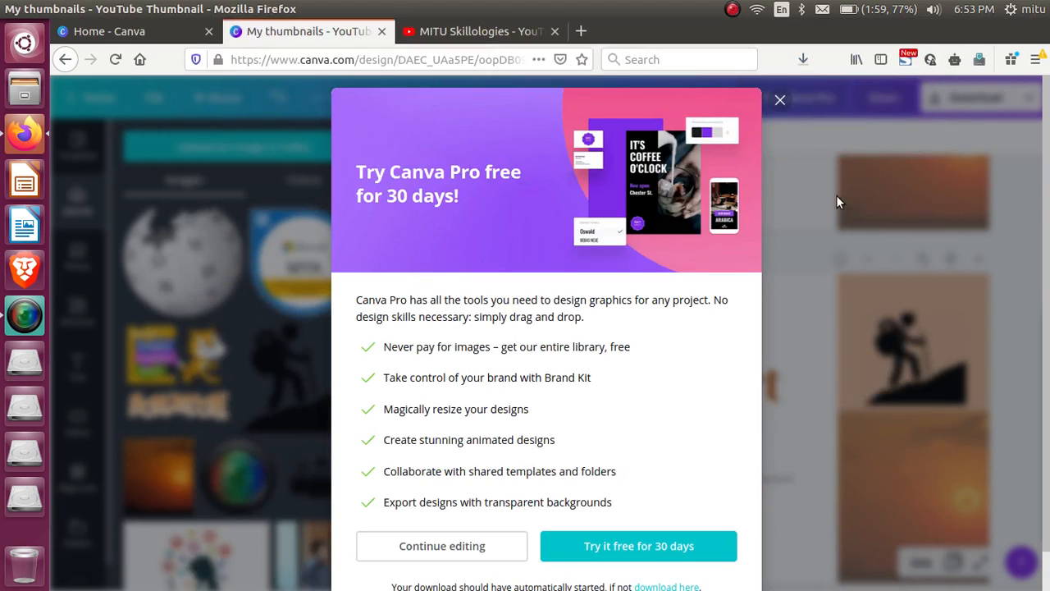
pyautogui.click(779, 100)
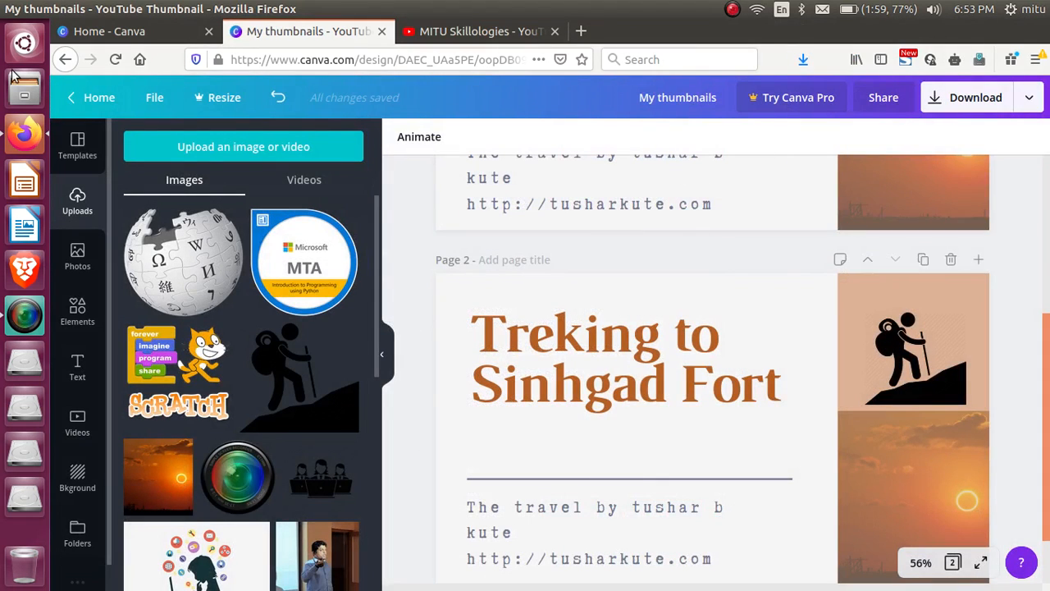
# - Minimize the browser and extract My thumbnails.zip on the desktop
pyautogui.click(28, 11)
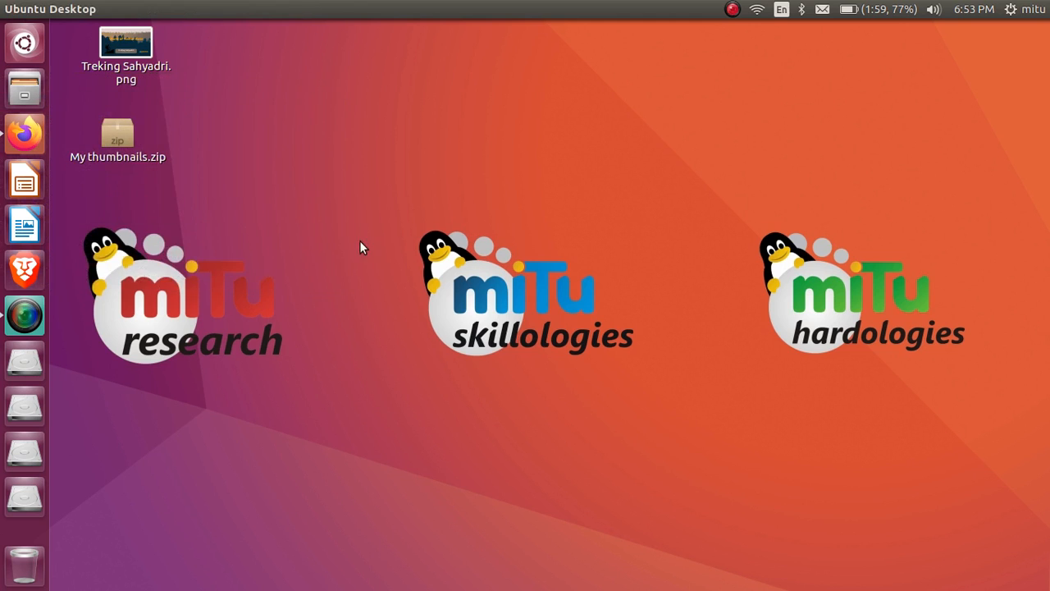
pyautogui.rightClick(128, 142)
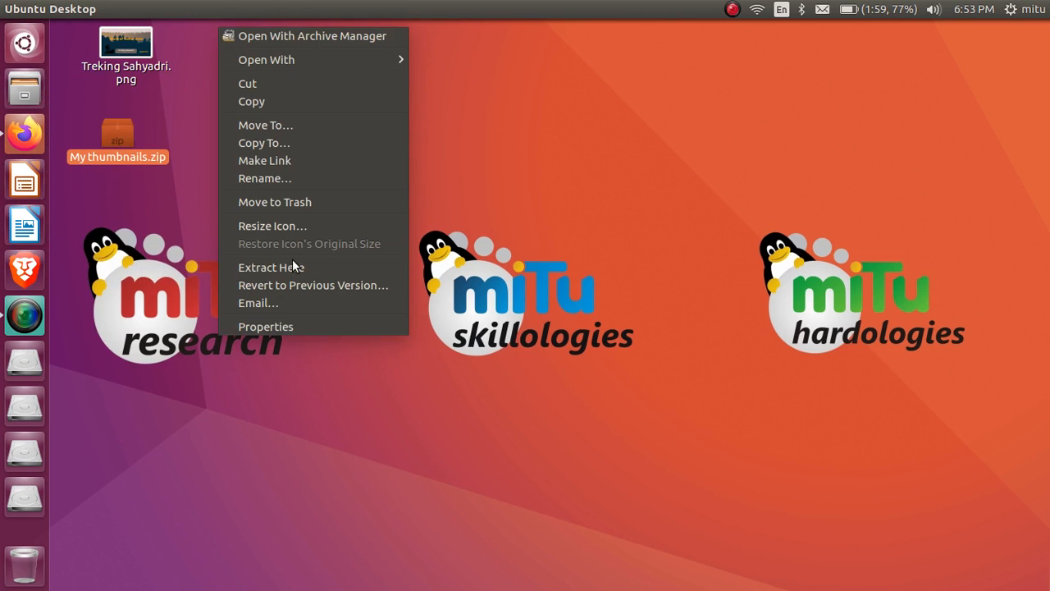
pyautogui.click(292, 266)
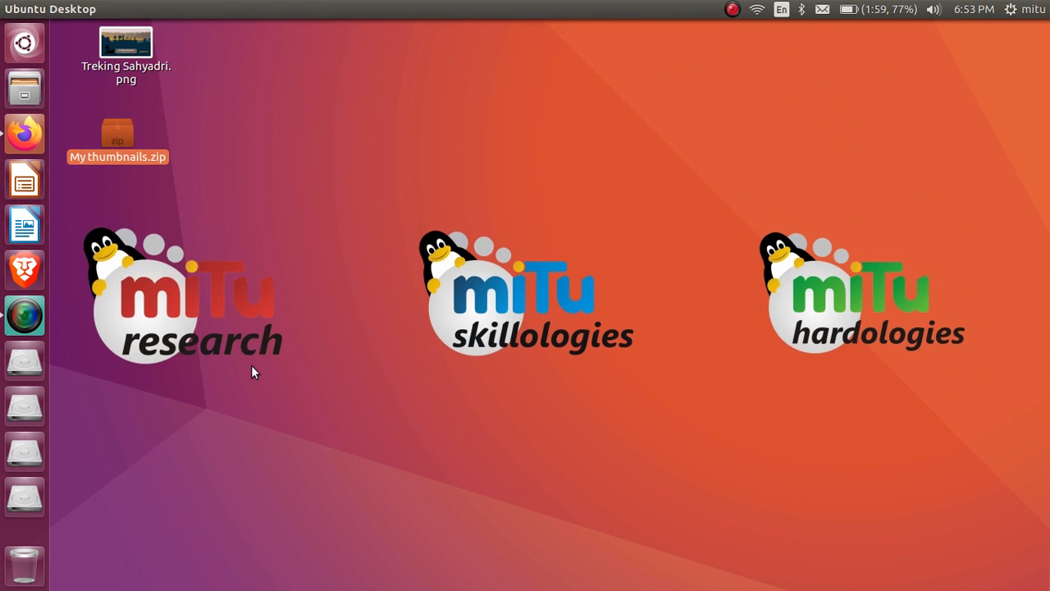
# - Open the extracted My thumbnails folder and check the exported thumbnails 1.png and 2.png in the image viewer
pyautogui.doubleClick(123, 217)
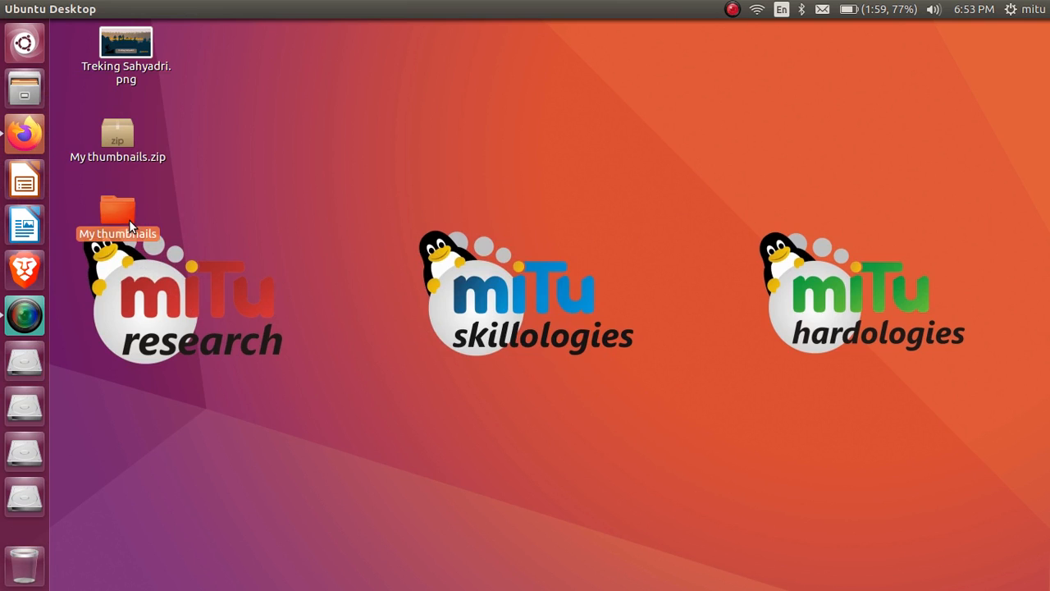
pyautogui.click(309, 95)
pyautogui.doubleClick(309, 95)
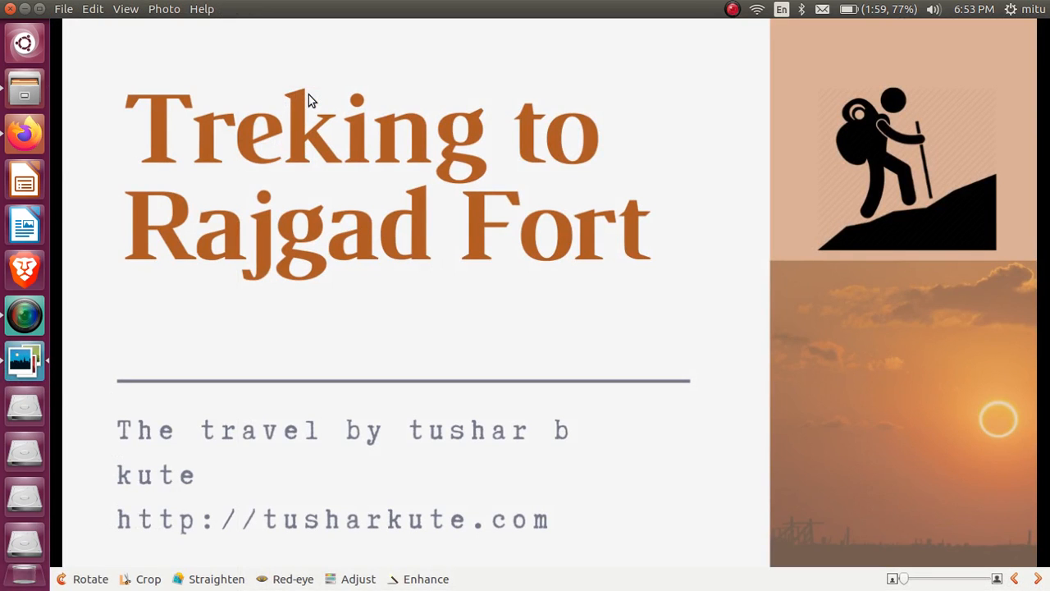
pyautogui.press('Right')
pyautogui.press('Left')
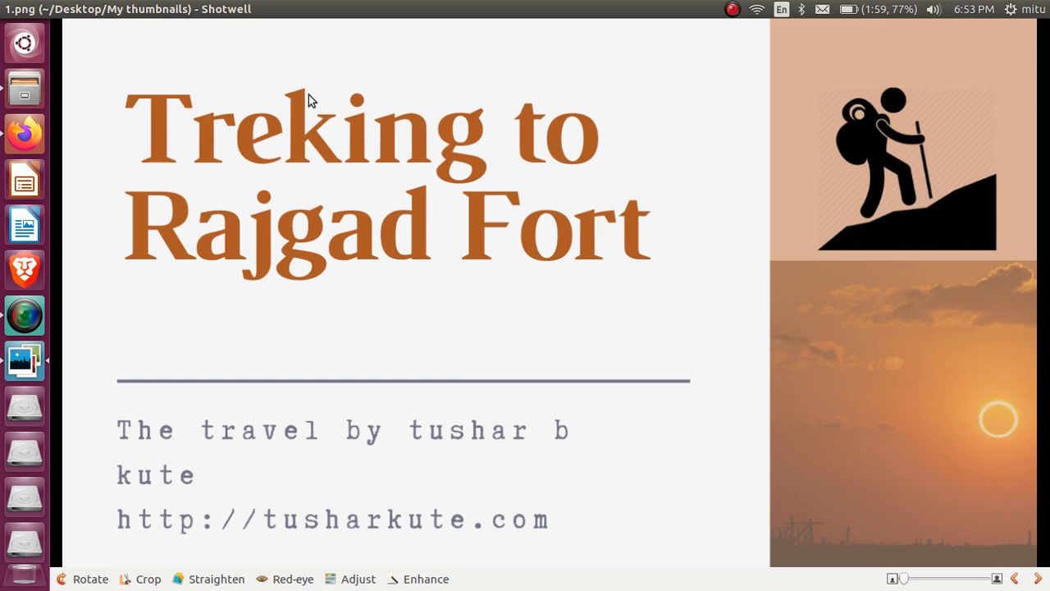
pyautogui.hotkey('alt', 'F4')
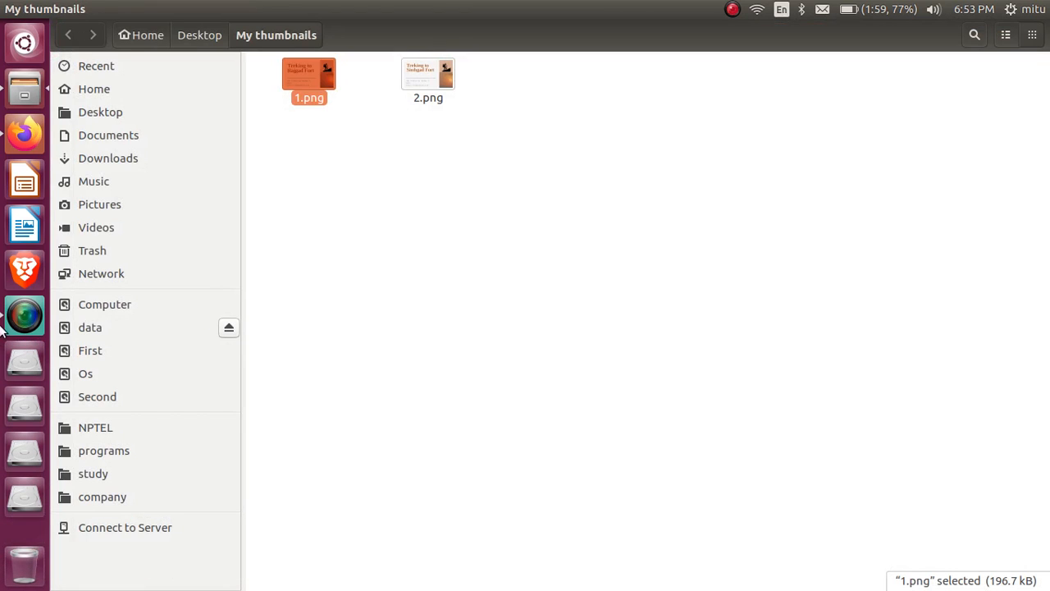
# - Switch to Firefox and look at the video thumbnails in the MITU Skillologies YouTube channel's uploads
pyautogui.click(25, 136)
pyautogui.click(447, 31)
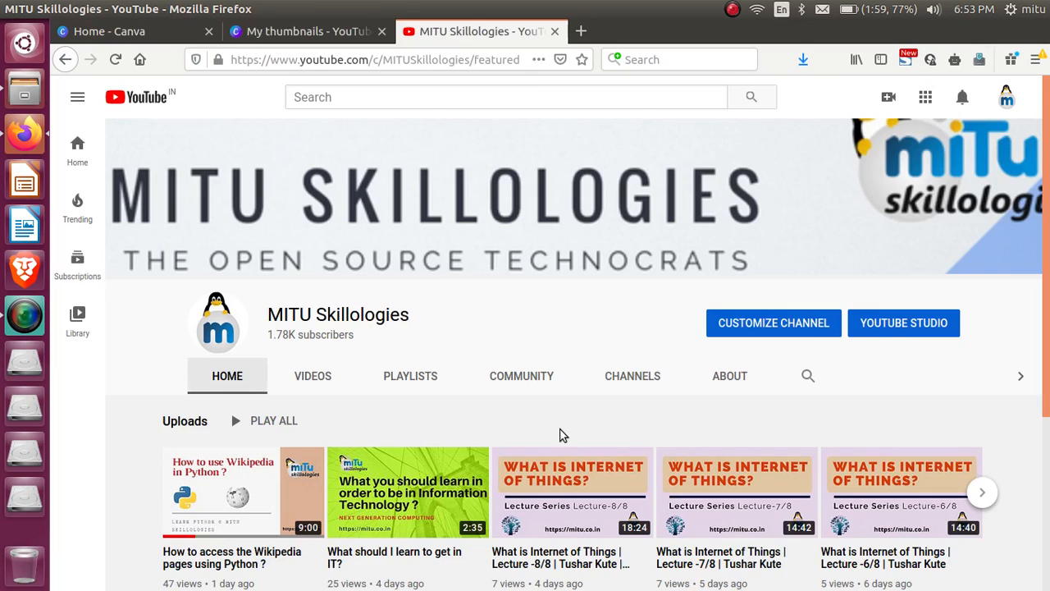
pyautogui.scroll(-1, 558, 479)
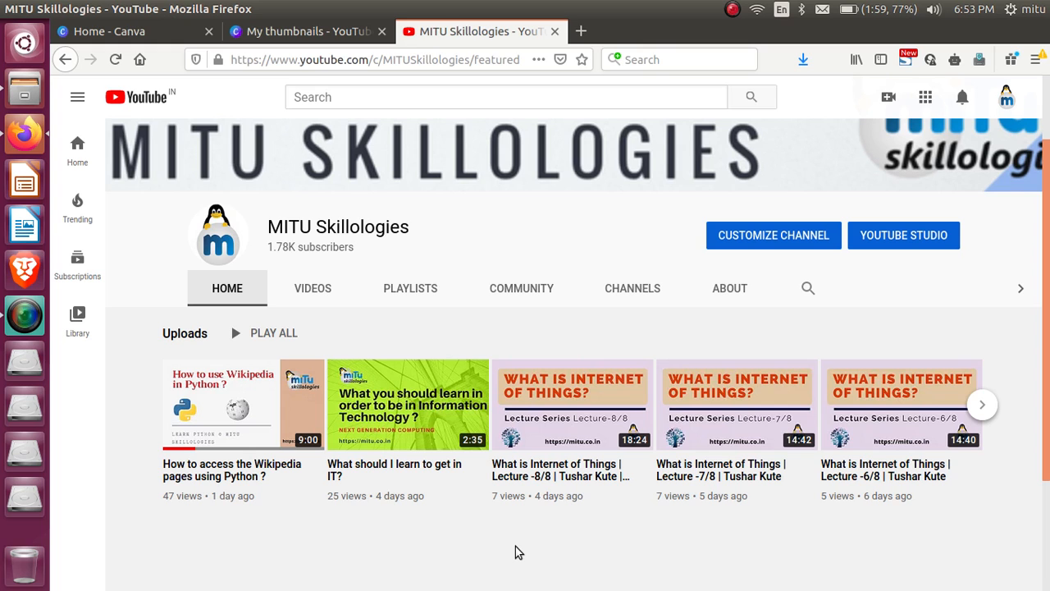
# - Return to the Canva home page and browse through all saved designs
pyautogui.click(297, 37)
pyautogui.click(115, 31)
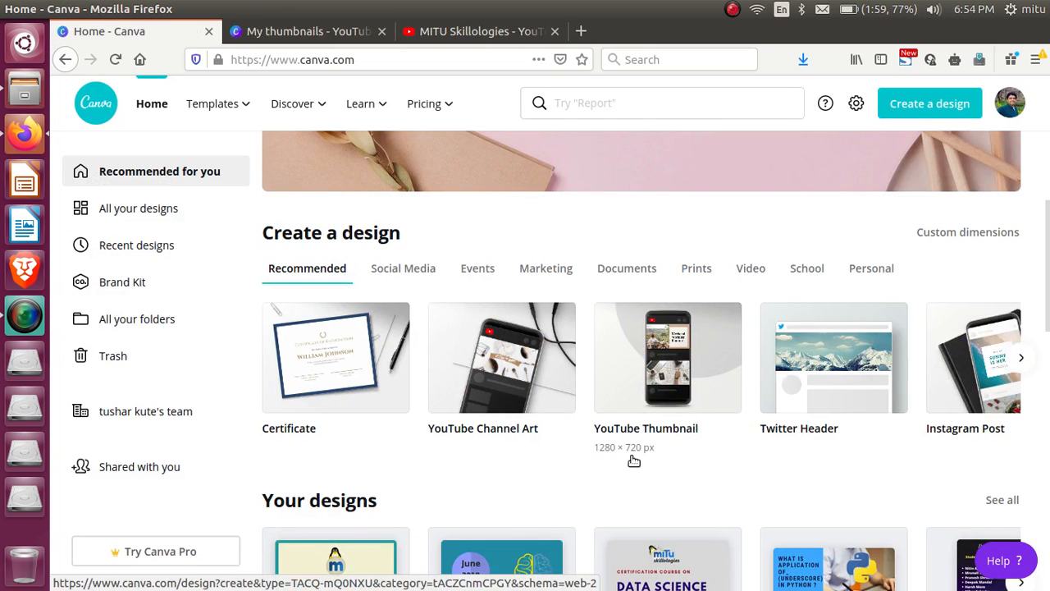
pyautogui.scroll(-3, 633, 461)
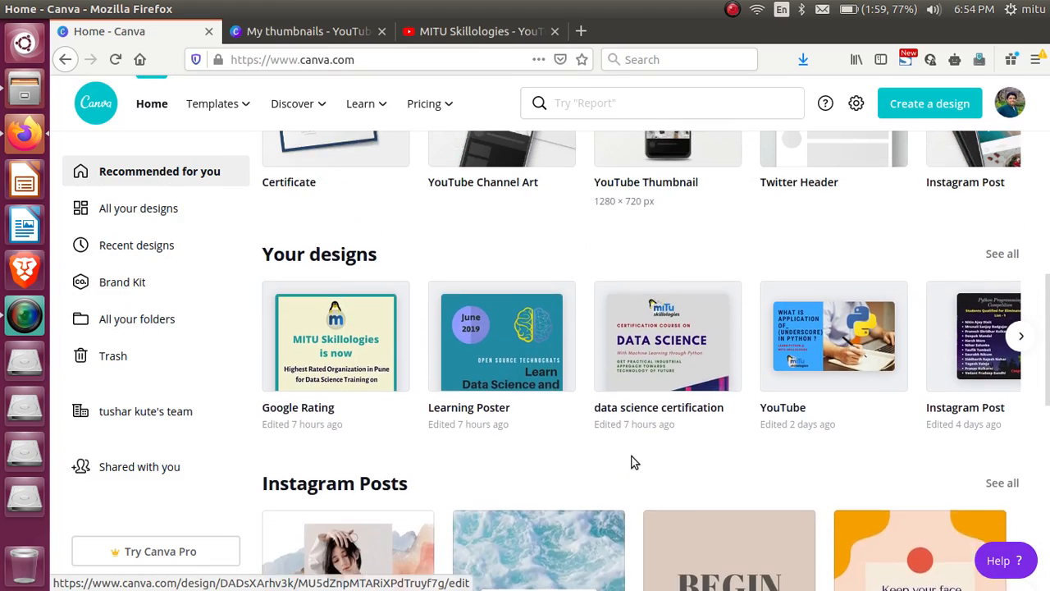
pyautogui.scroll(3, 633, 461)
pyautogui.click(148, 209)
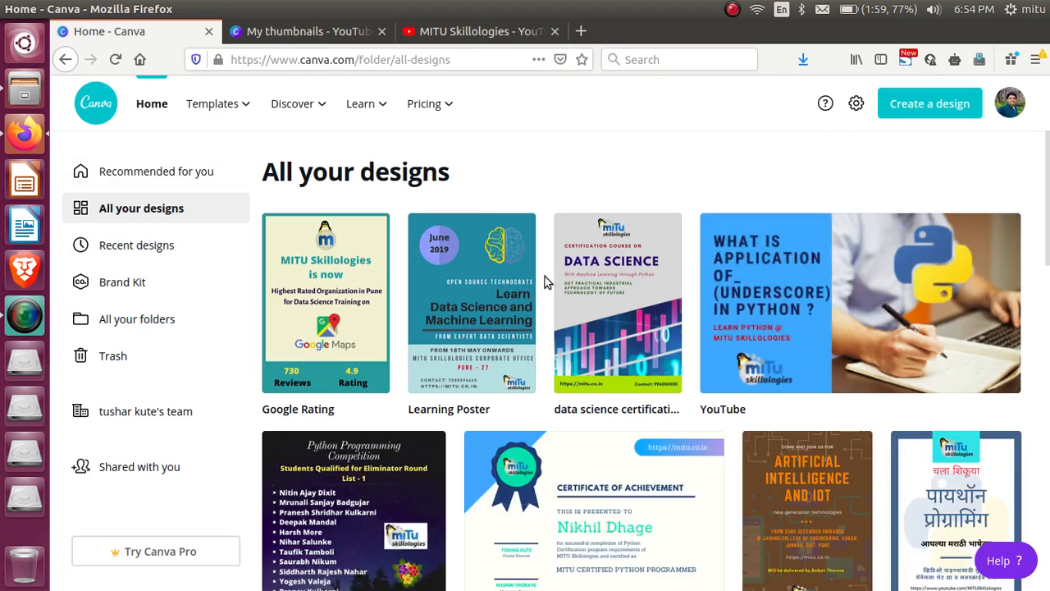
pyautogui.scroll(-6, 689, 455)
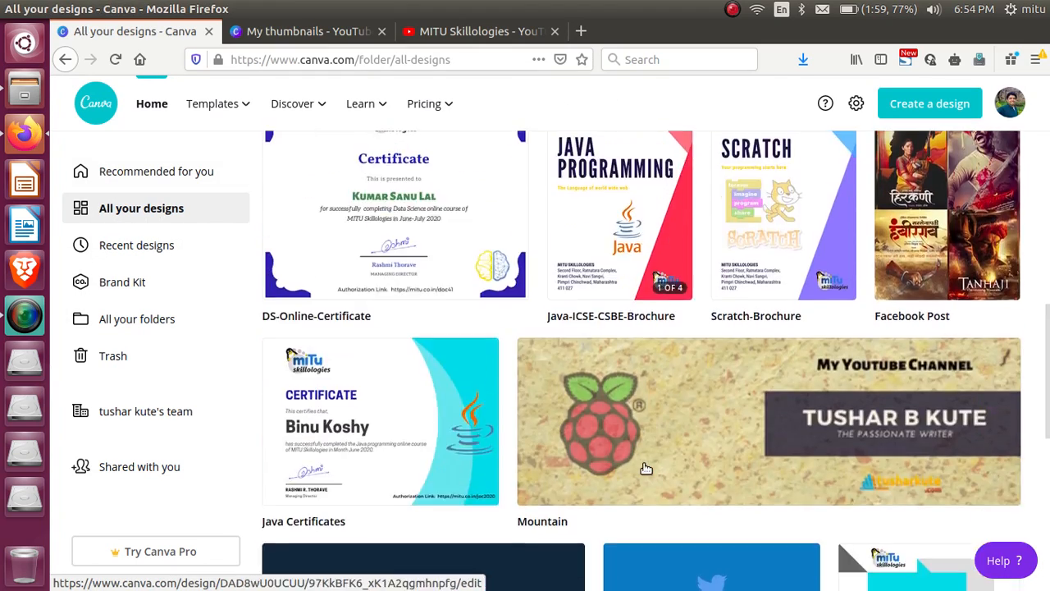
pyautogui.scroll(-8, 646, 469)
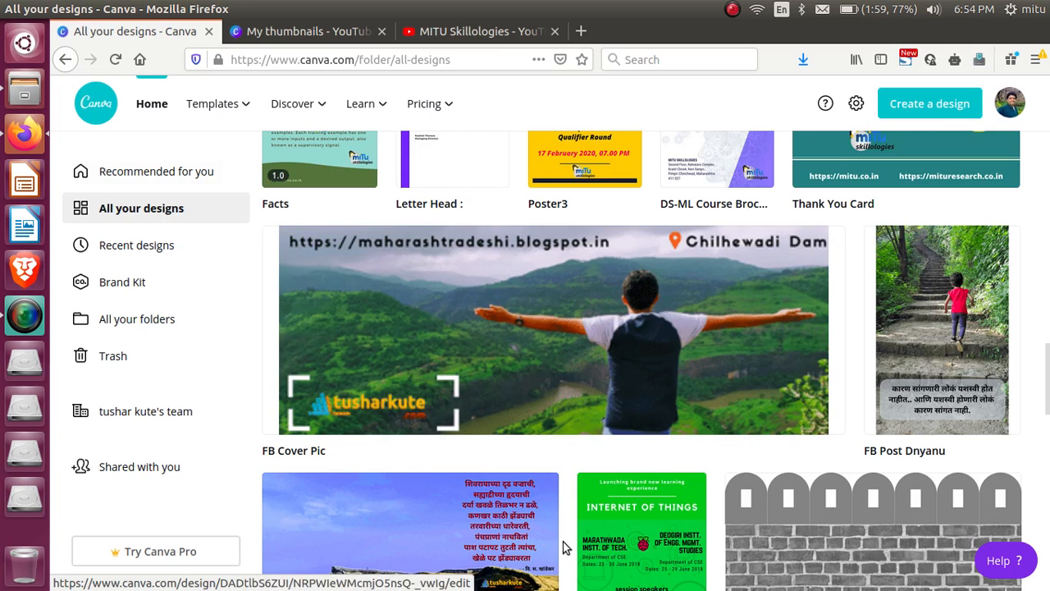
pyautogui.scroll(-6, 564, 547)
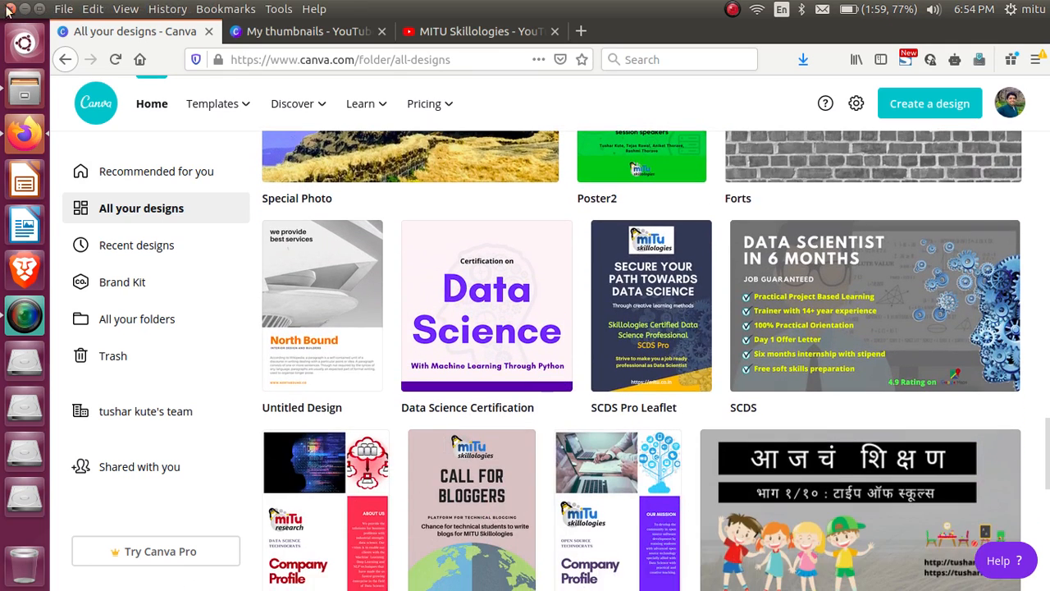
# - Minimize the browser and close the My thumbnails folder window to return to the desktop
pyautogui.click(23, 10)
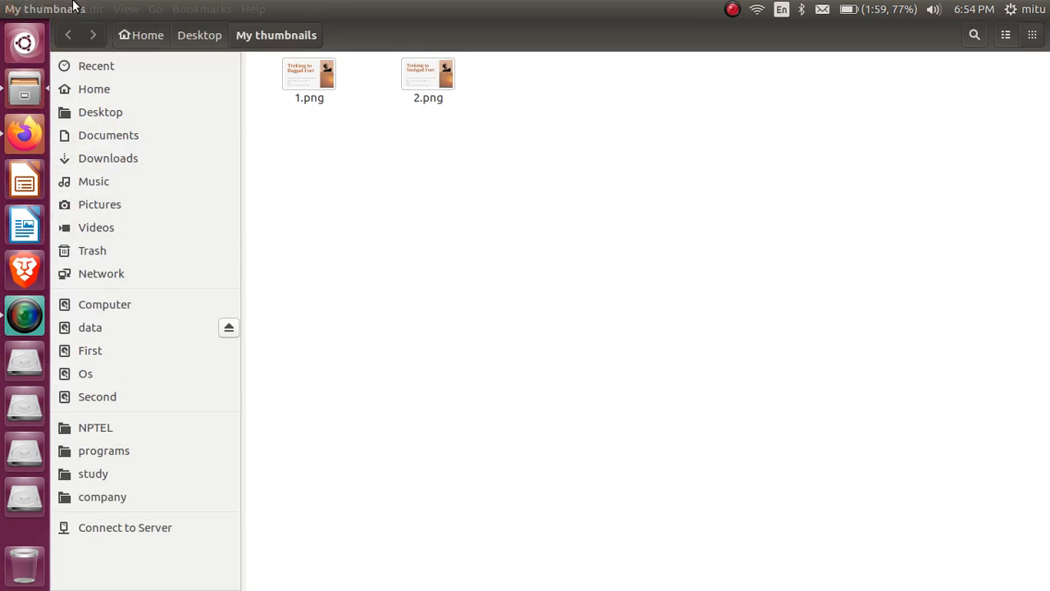
pyautogui.click(9, 8)
pyautogui.click(664, 284)
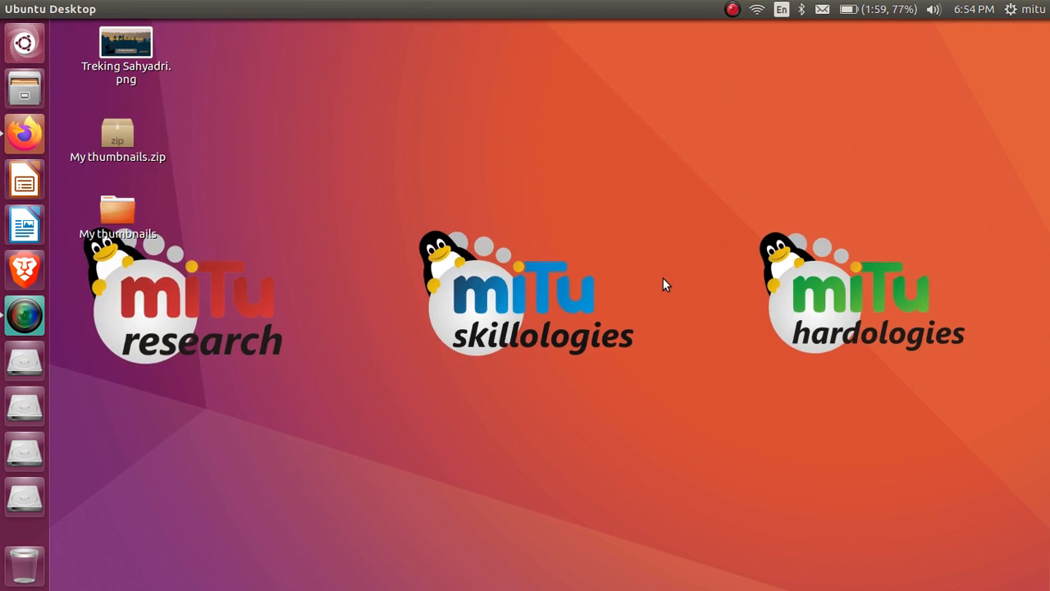